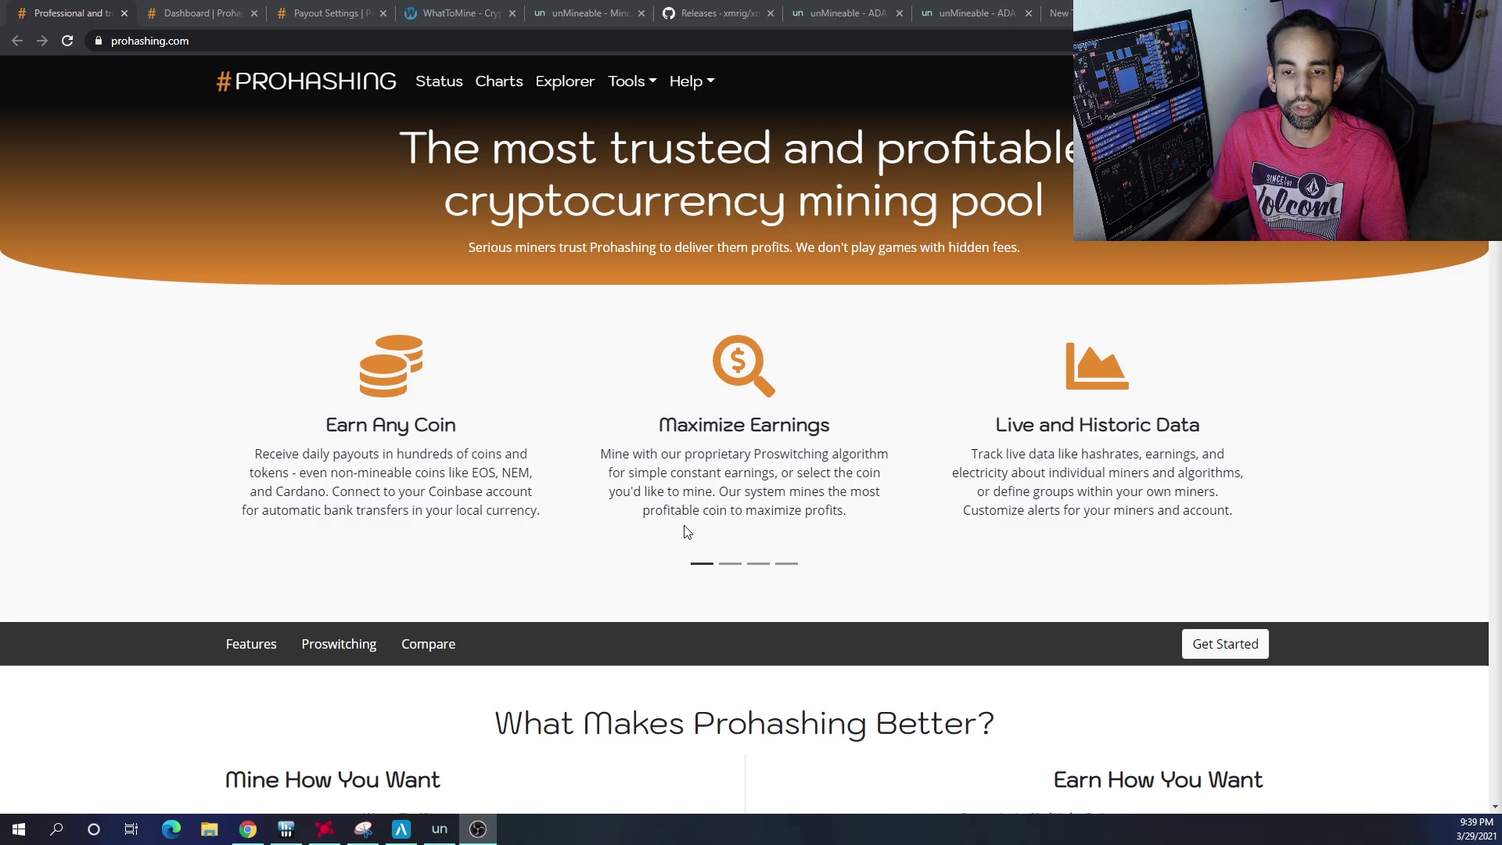
Advance the homepage carousel to the Portfolio Targeting, Solo Mining and Transparency slide.
{"action": "left_click", "coordinate": [730, 564]}
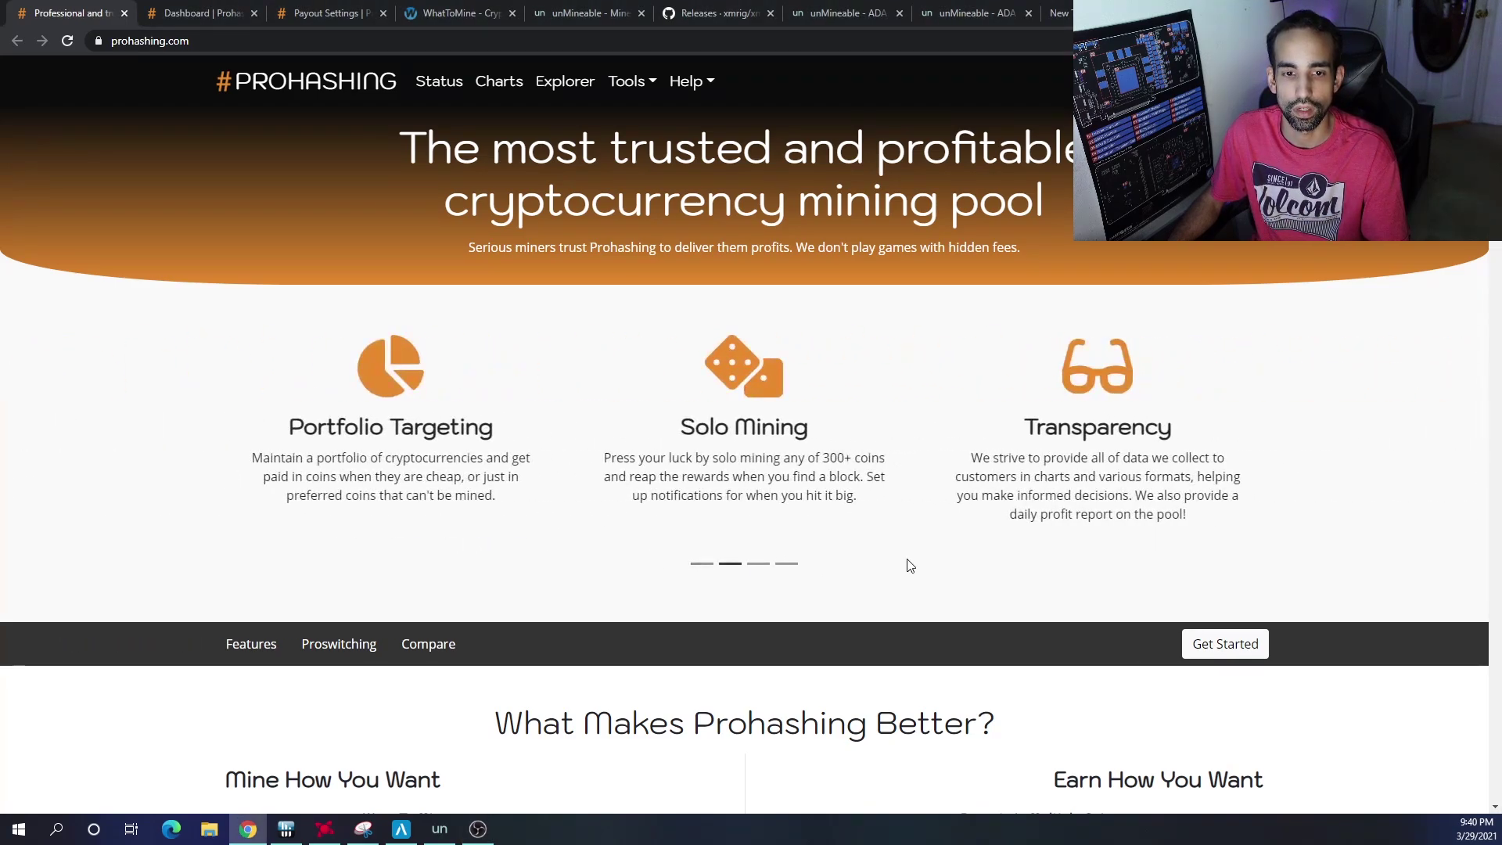
Scroll down to the 'What Makes Prohashing Better?' section listing Proswitching and Portfolio Management.
{"action": "scroll", "coordinate": [910, 565], "scroll_direction": "down", "scroll_amount": 4}
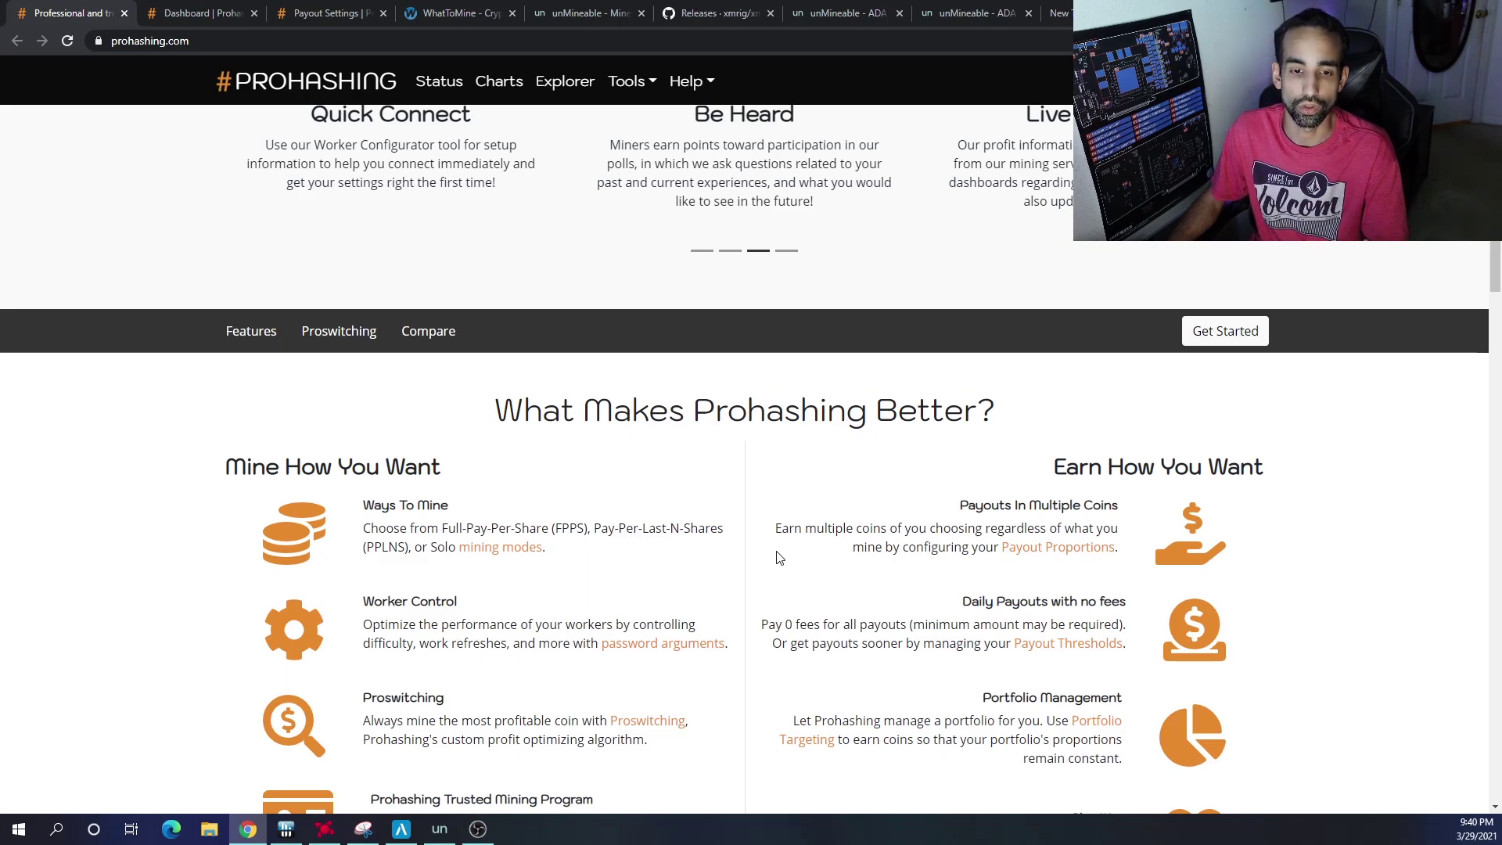
{"action": "scroll", "coordinate": [778, 557], "scroll_direction": "down", "scroll_amount": 2}
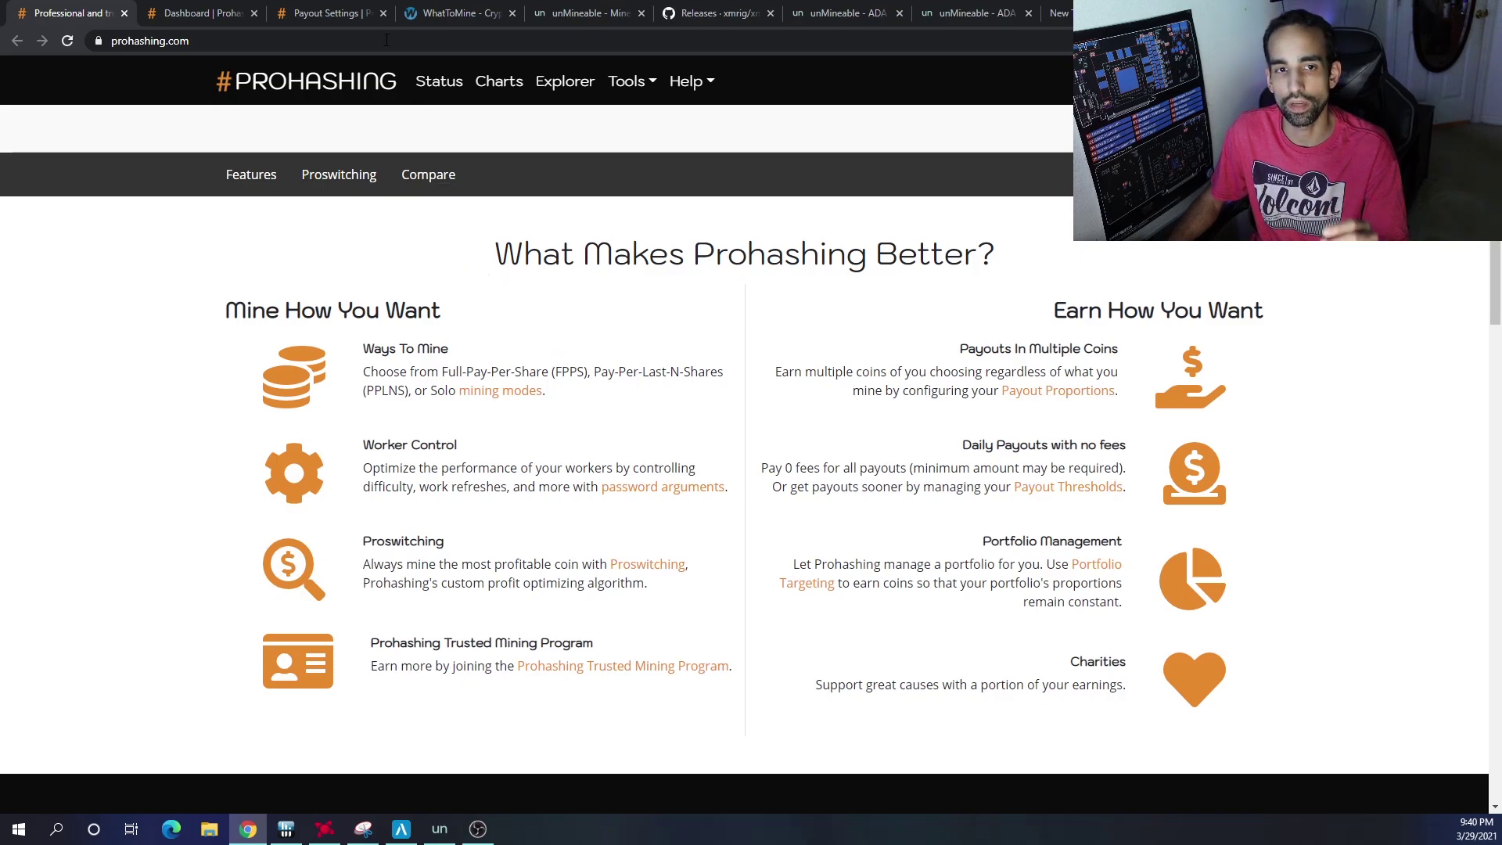
Review the dashboard's workers and earnings, then go back to the Payout Settings page.
{"action": "left_click", "coordinate": [333, 13]}
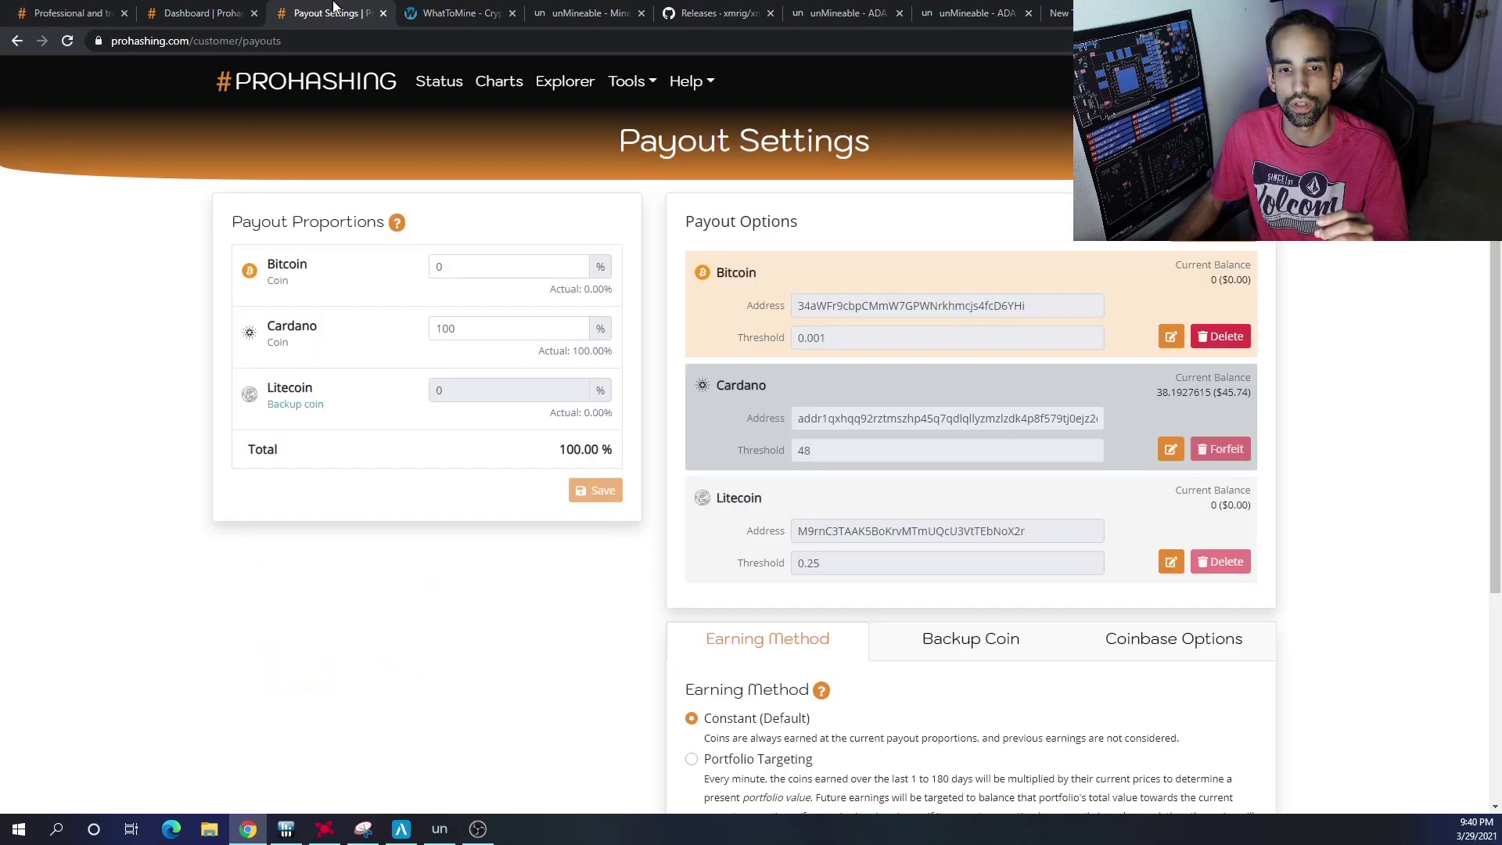
{"action": "left_click", "coordinate": [210, 8]}
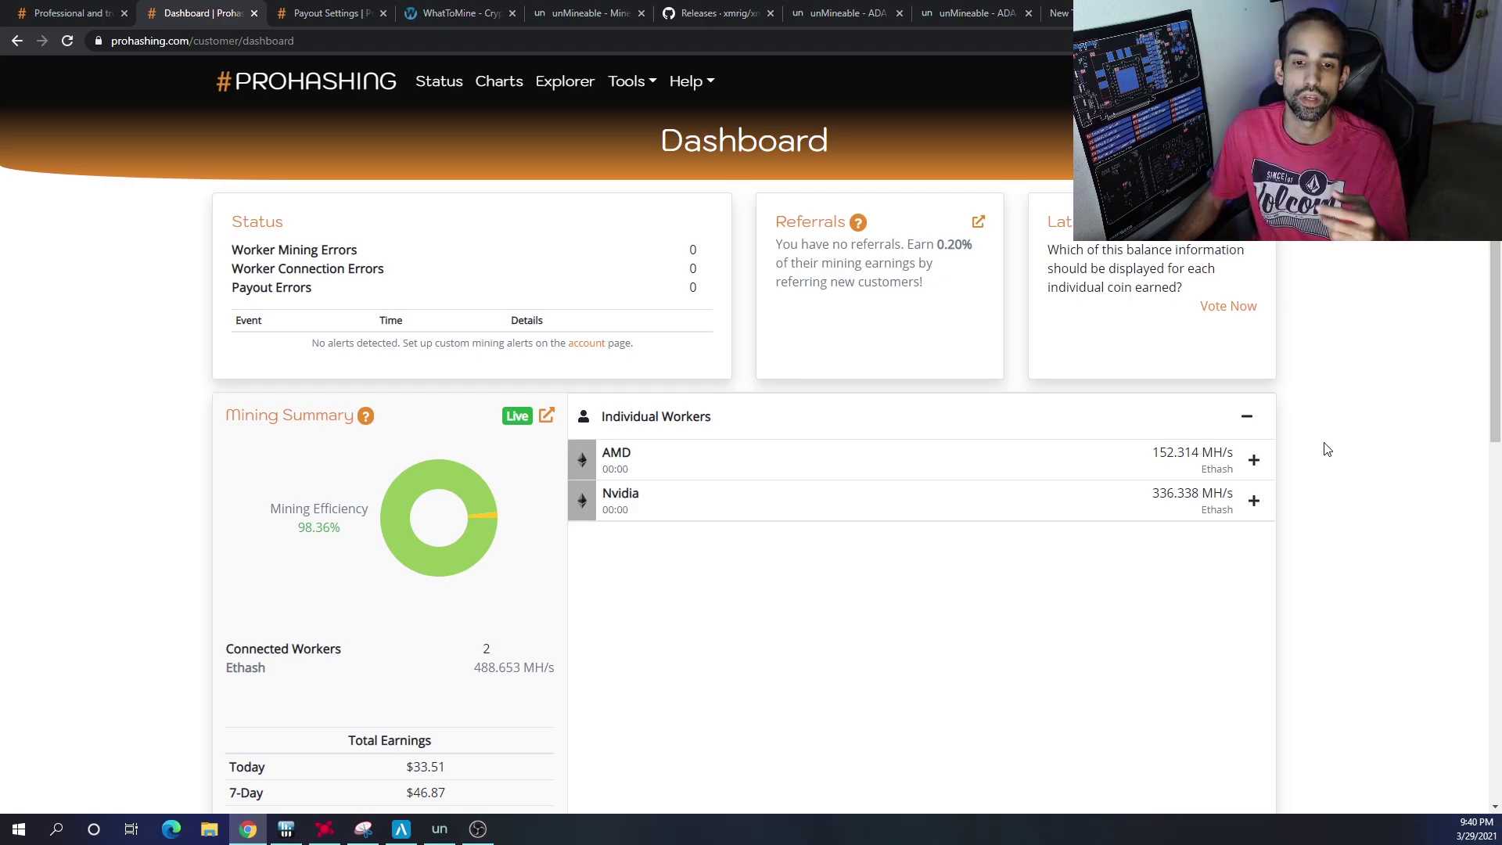
{"action": "scroll", "coordinate": [1326, 448], "scroll_direction": "down", "scroll_amount": 1}
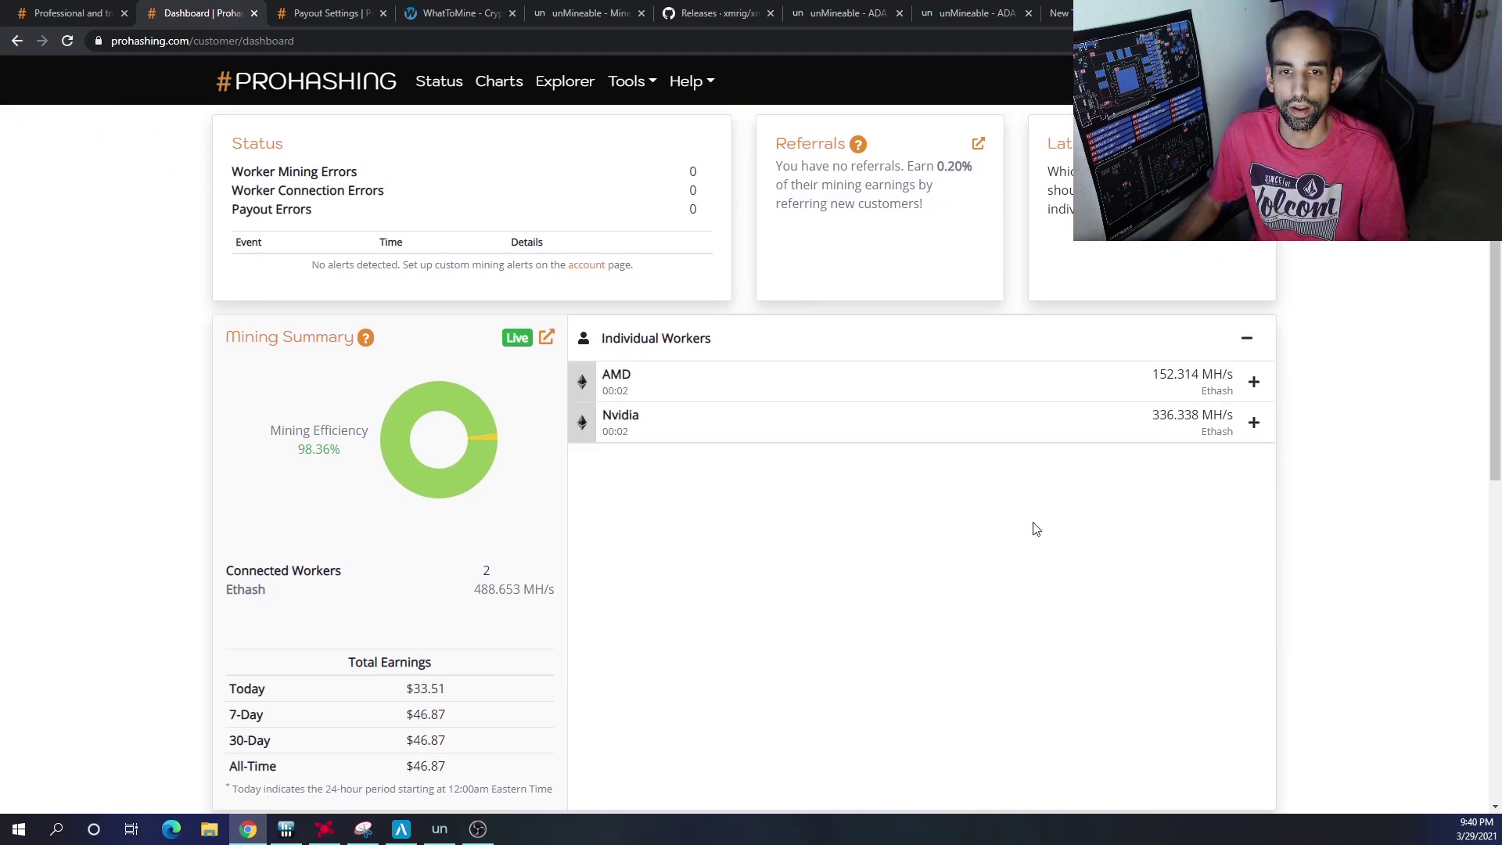
{"action": "scroll", "coordinate": [1034, 528], "scroll_direction": "down", "scroll_amount": 1}
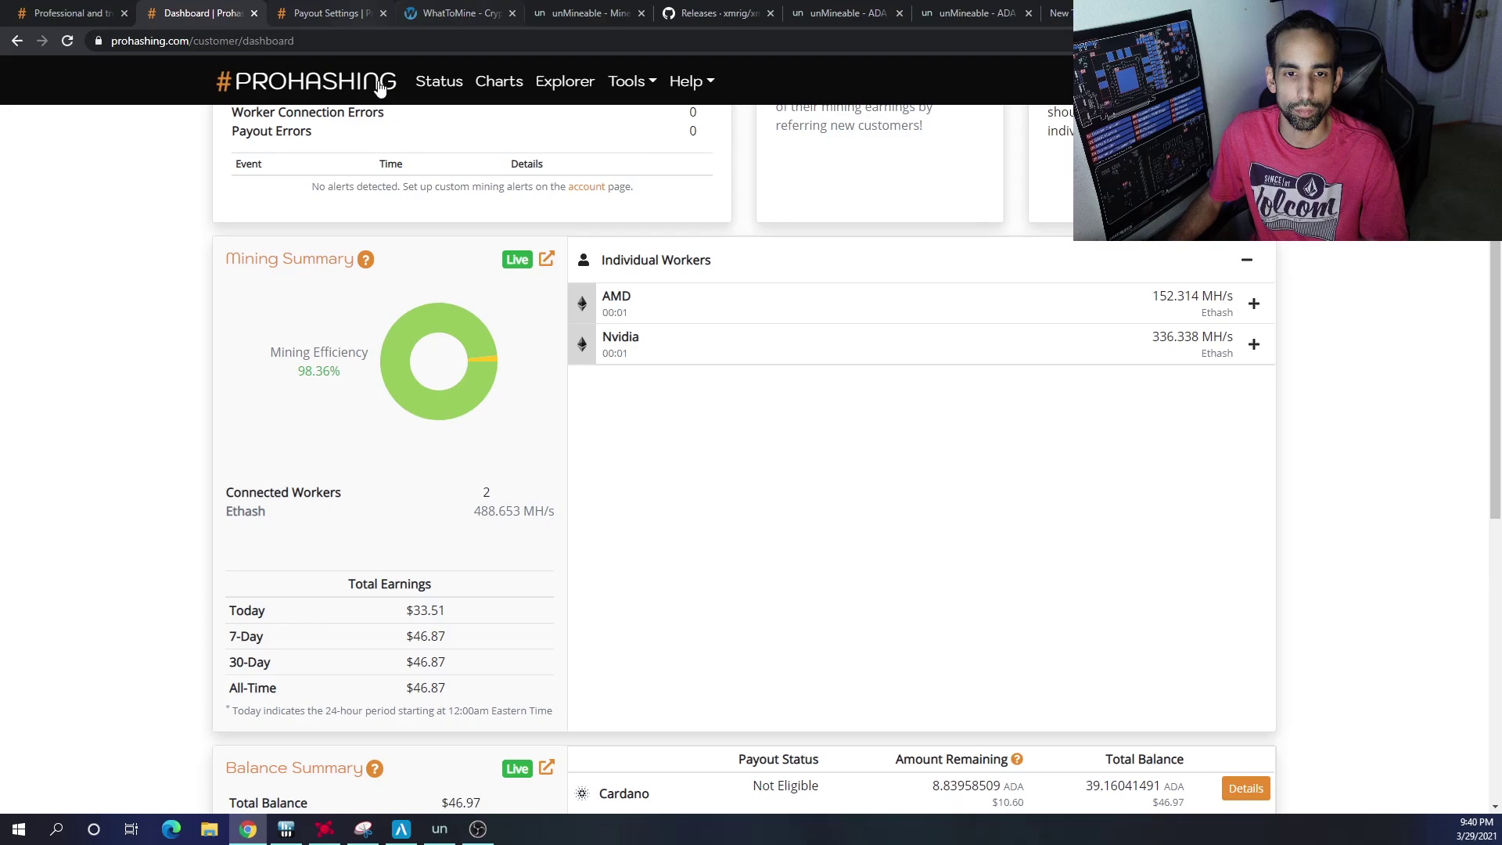
{"action": "left_click", "coordinate": [332, 13]}
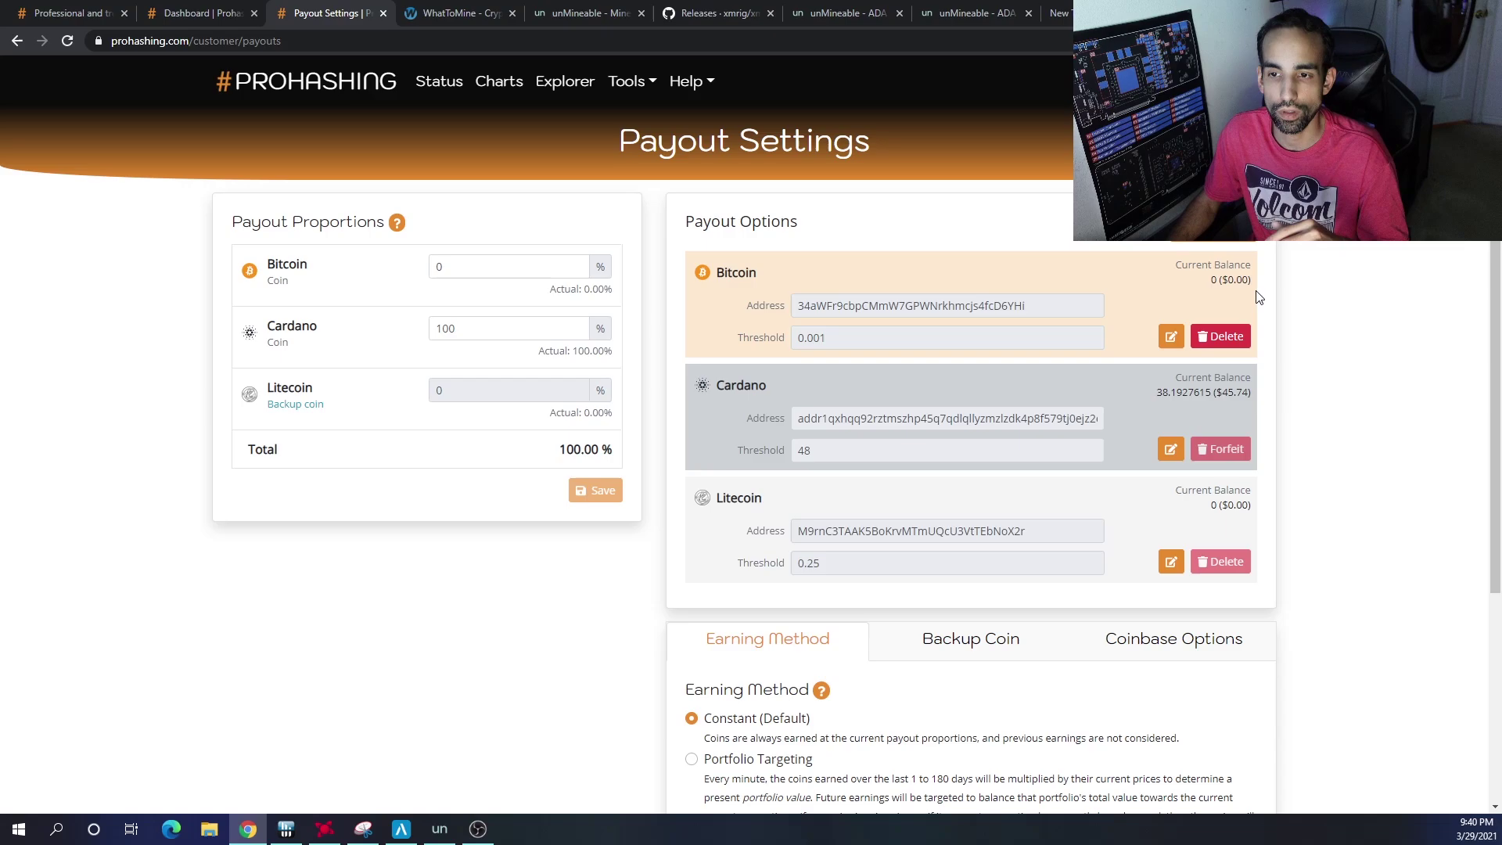
Browse the payout coin list in the Add Payout form, then close it without adding anything.
{"action": "left_click", "coordinate": [1212, 241]}
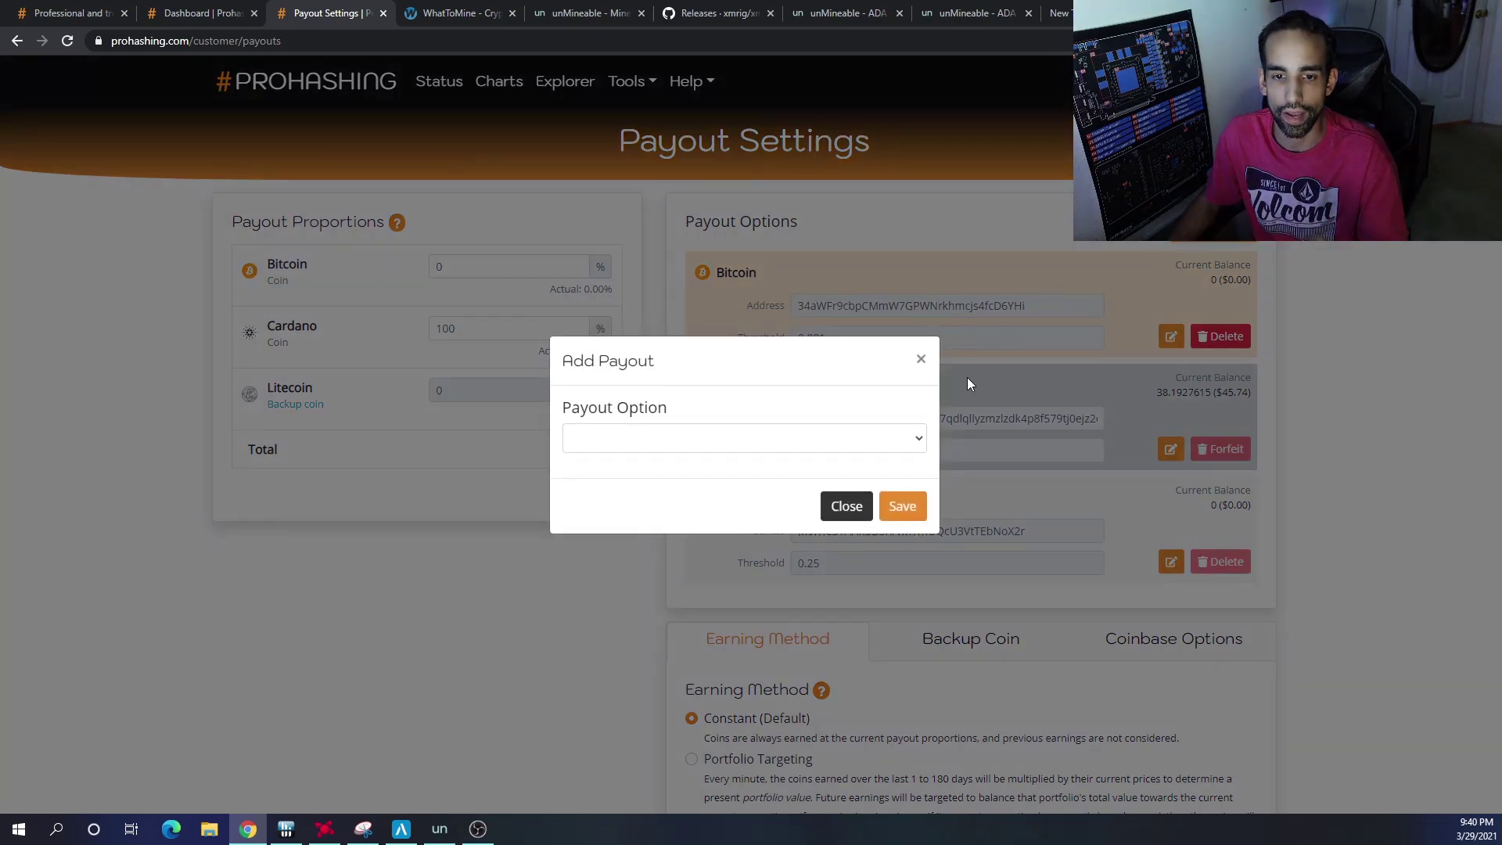
{"action": "left_click", "coordinate": [888, 447]}
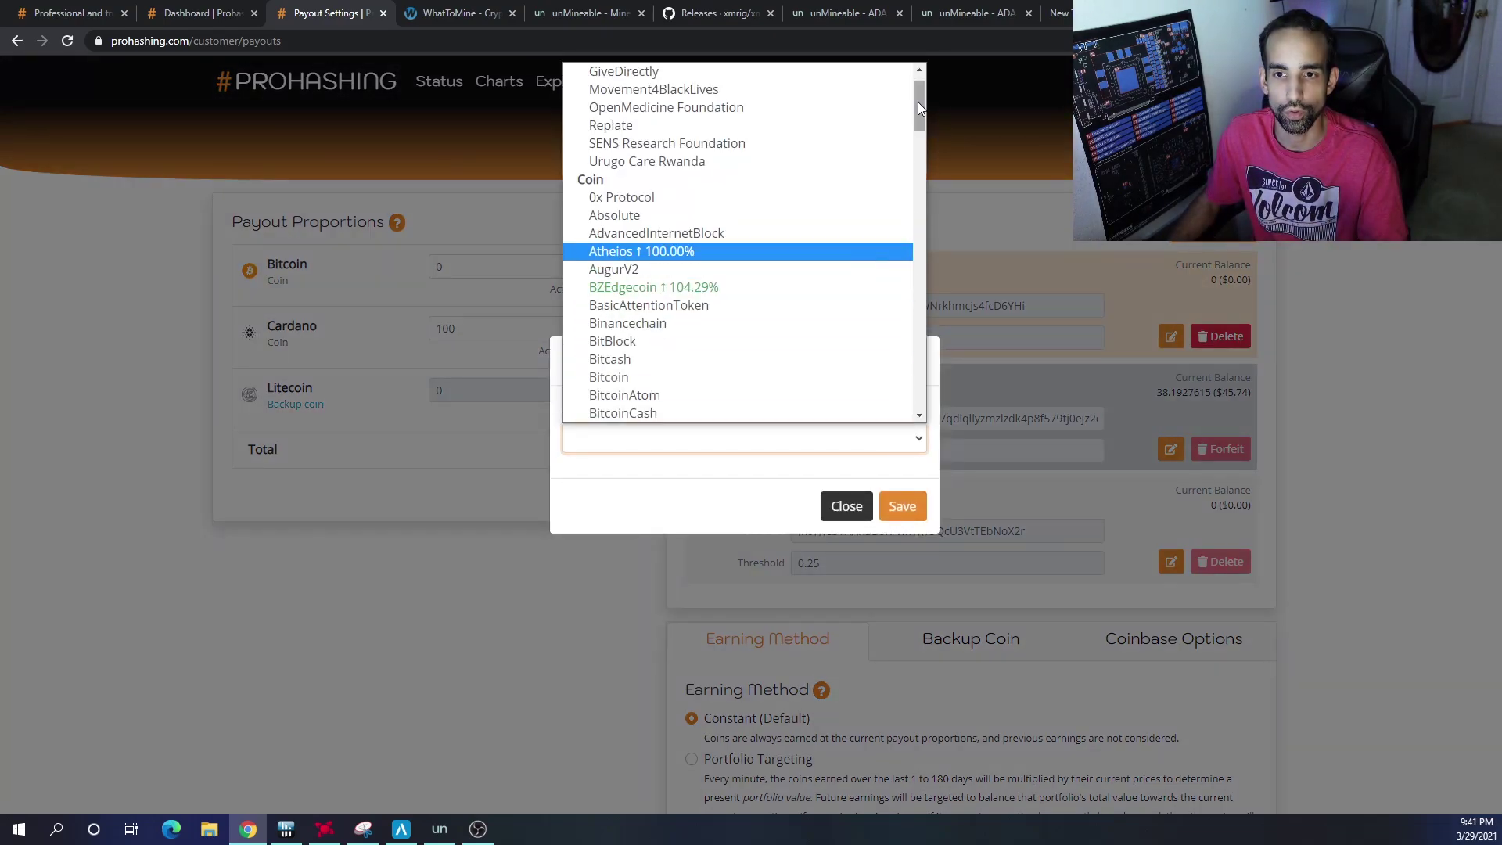
{"action": "left_click_drag", "start_coordinate": [920, 107], "coordinate": [913, 63]}
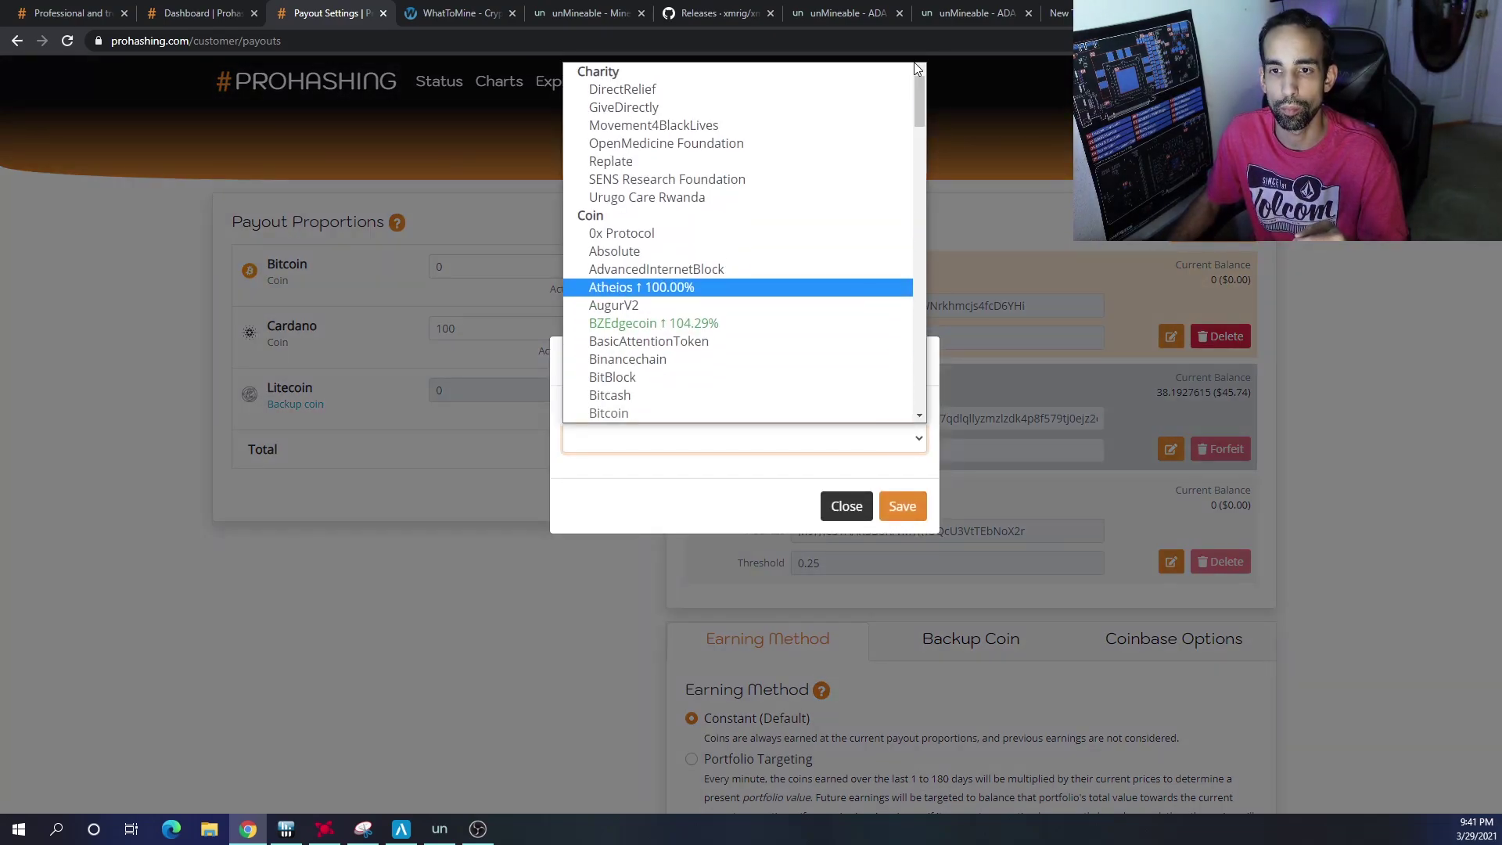
{"action": "left_click", "coordinate": [845, 509]}
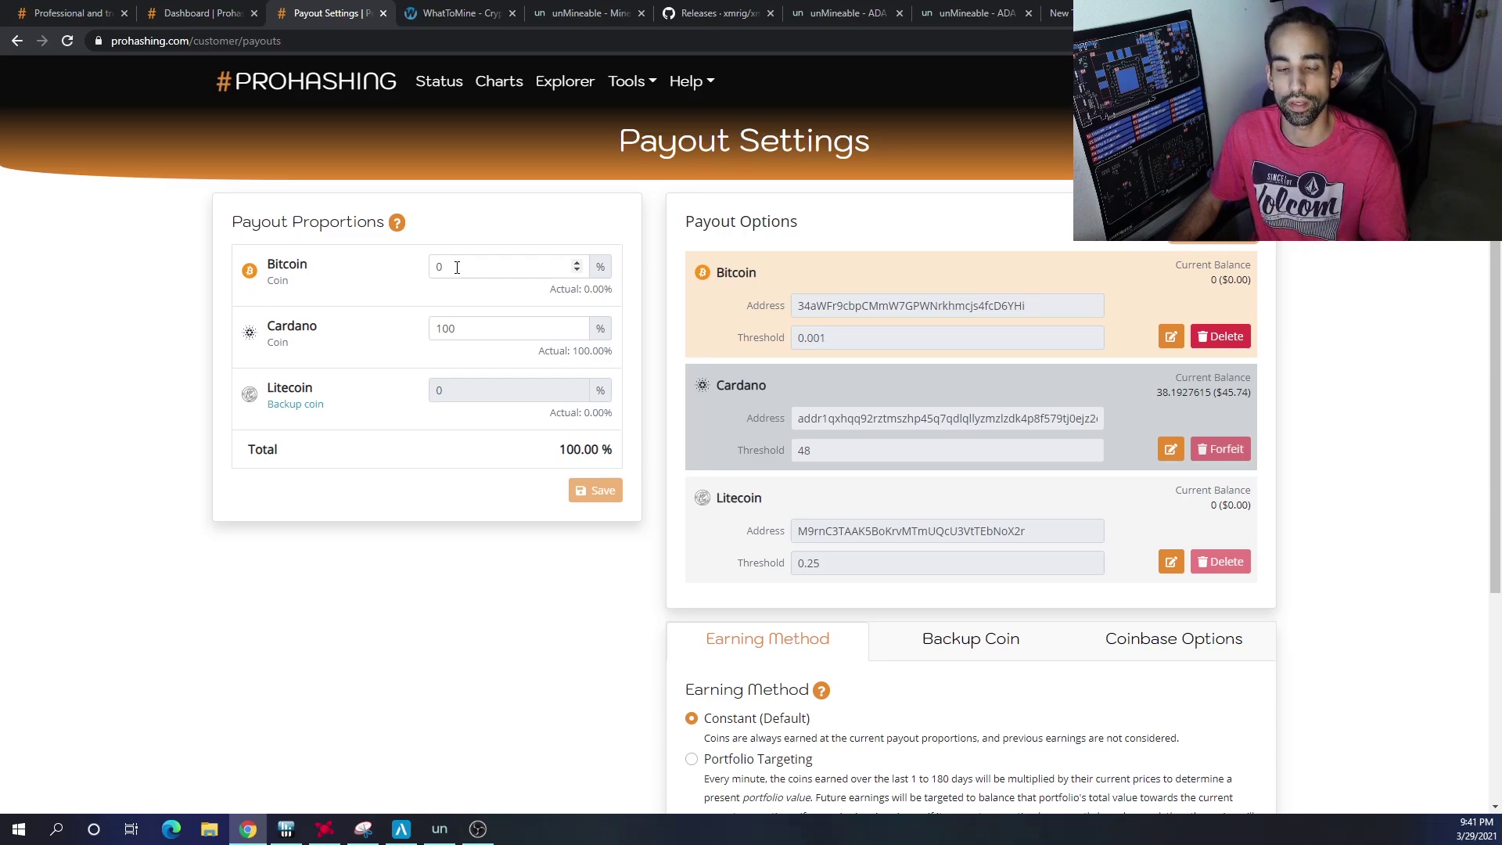
{"action": "left_click", "coordinate": [1164, 339]}
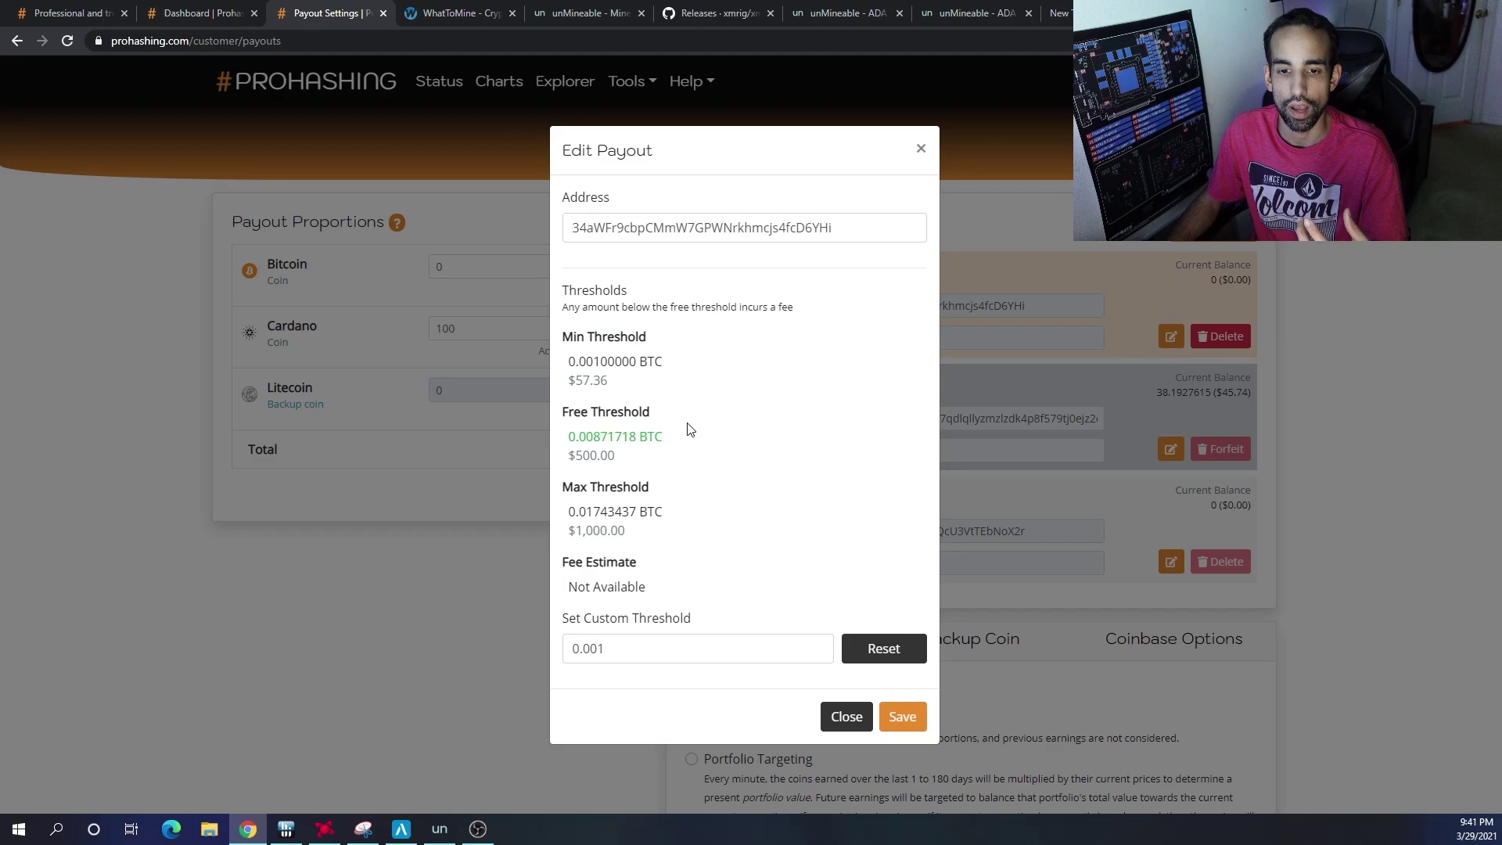
{"action": "left_click_drag", "start_coordinate": [658, 438], "coordinate": [568, 439]}
{"action": "left_click", "coordinate": [598, 411]}
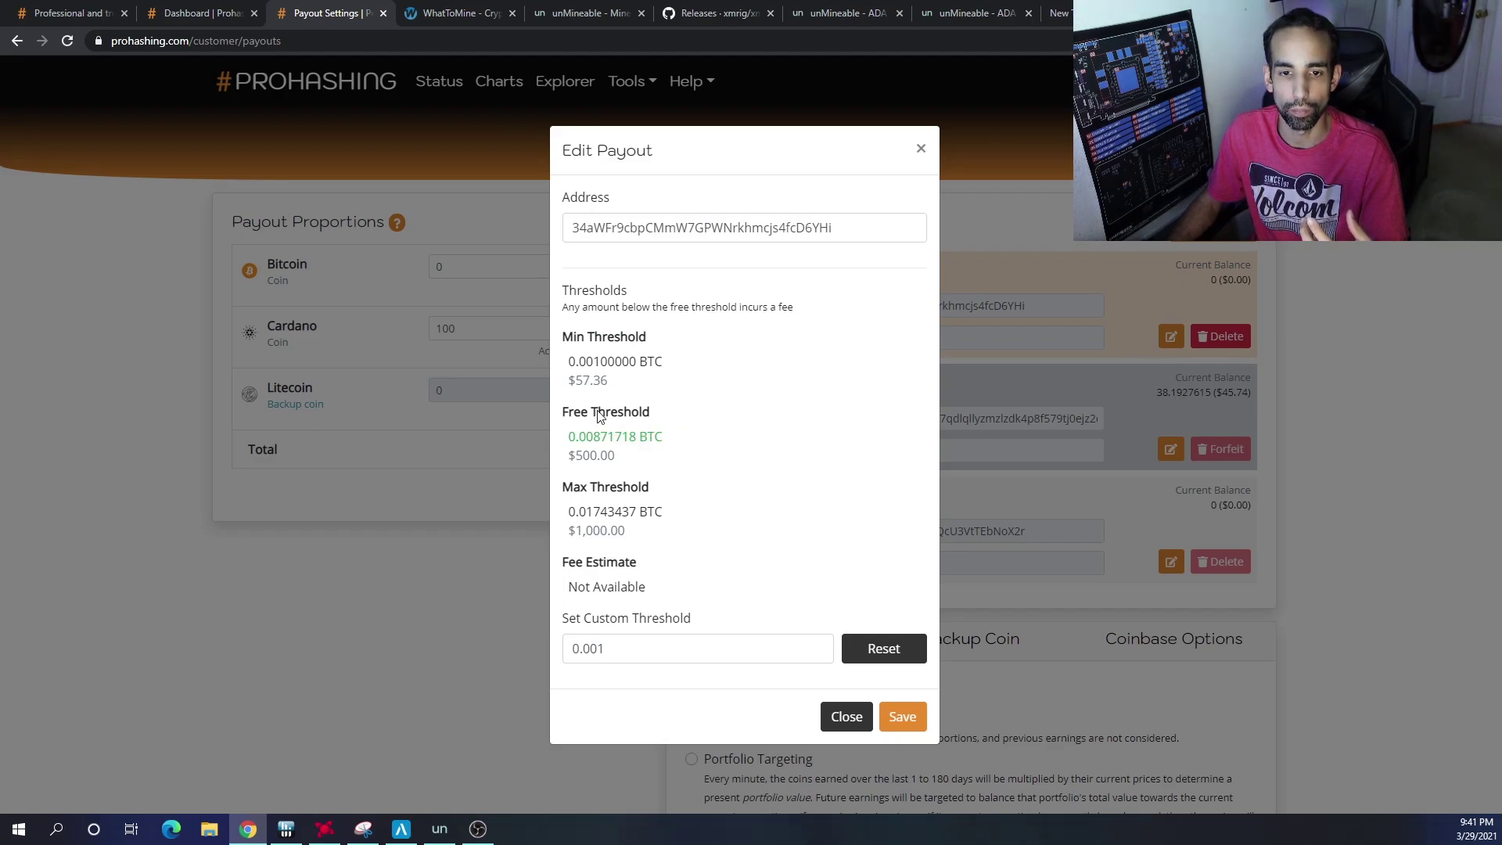
{"action": "left_click_drag", "start_coordinate": [557, 307], "coordinate": [804, 312]}
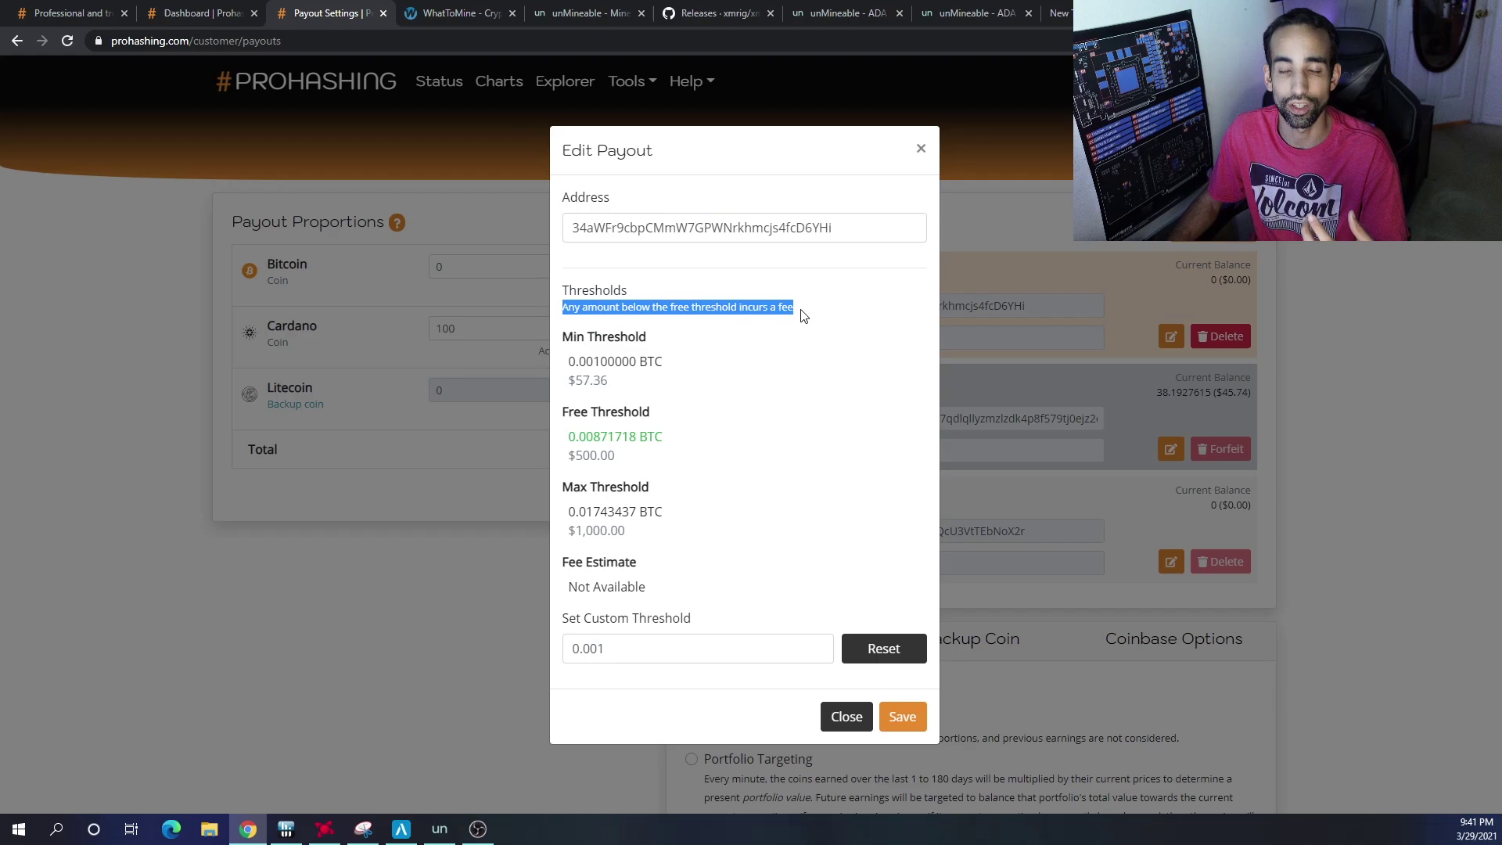
{"action": "left_click", "coordinate": [775, 395]}
{"action": "left_click_drag", "start_coordinate": [691, 444], "coordinate": [569, 446]}
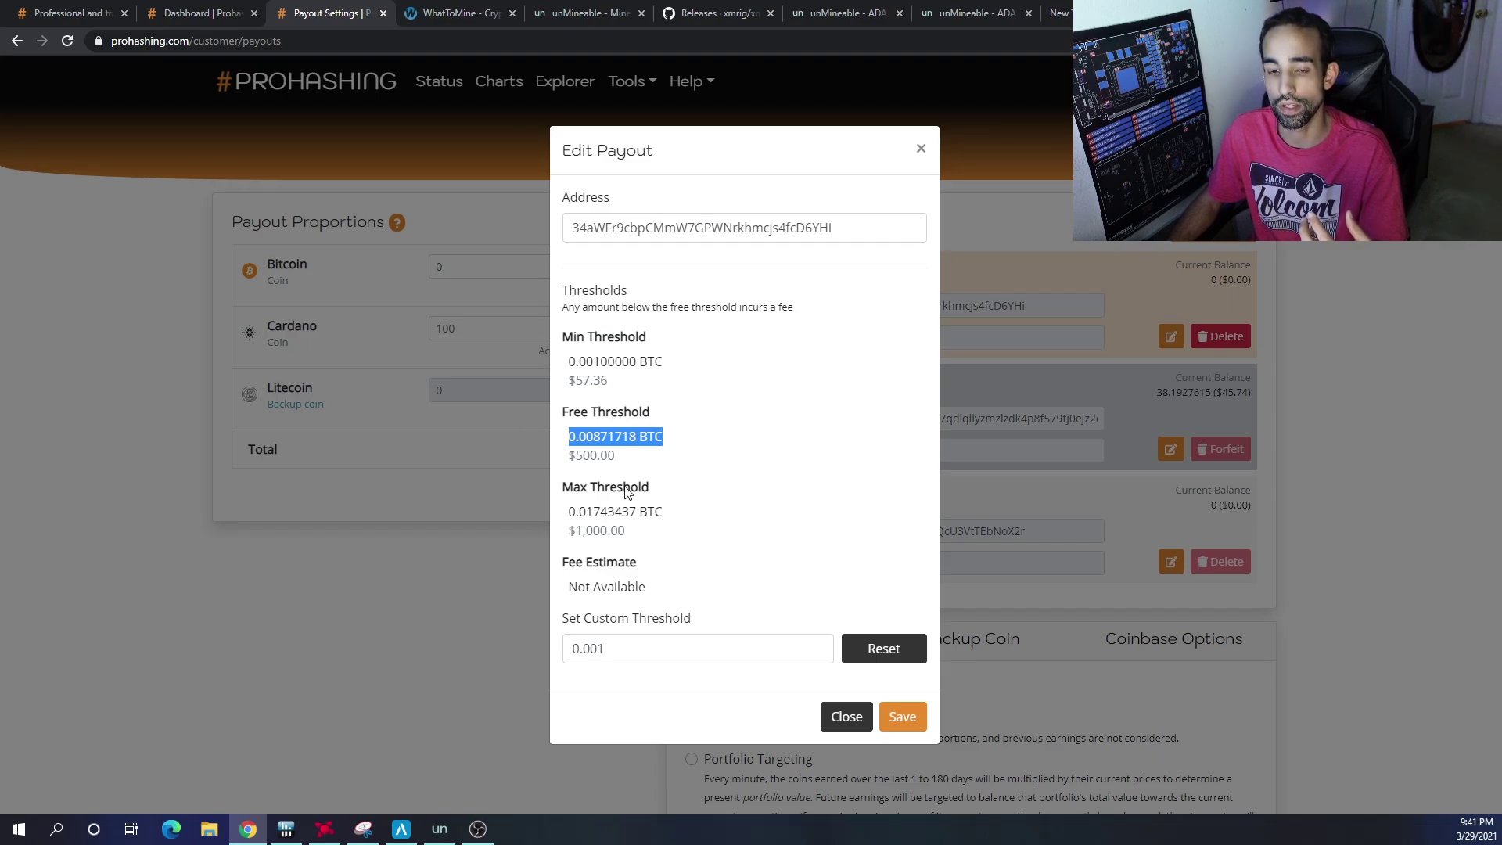
{"action": "left_click_drag", "start_coordinate": [637, 459], "coordinate": [576, 457]}
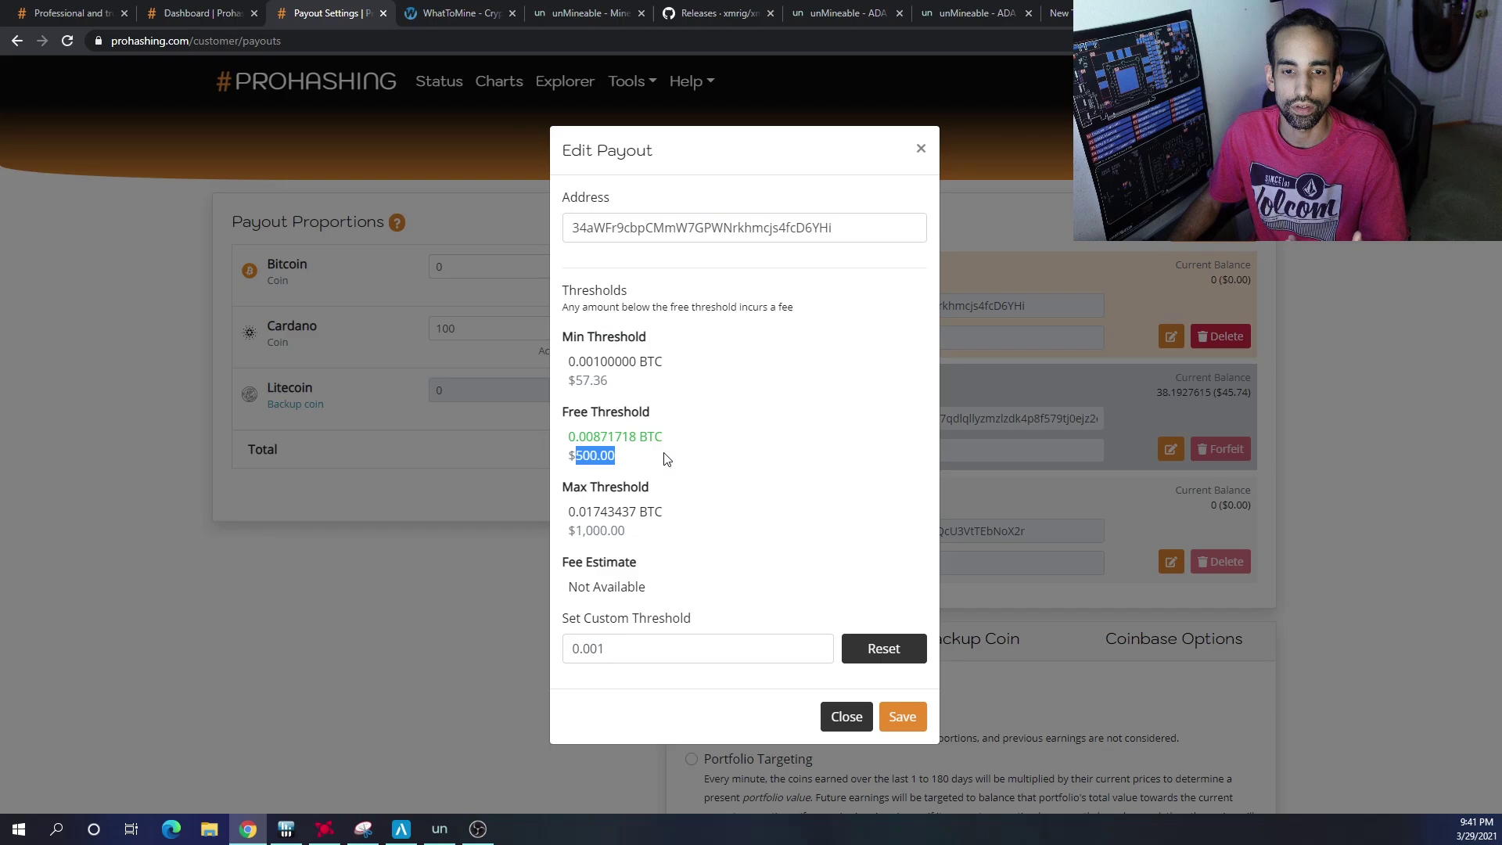
{"action": "left_click_drag", "start_coordinate": [623, 461], "coordinate": [569, 459]}
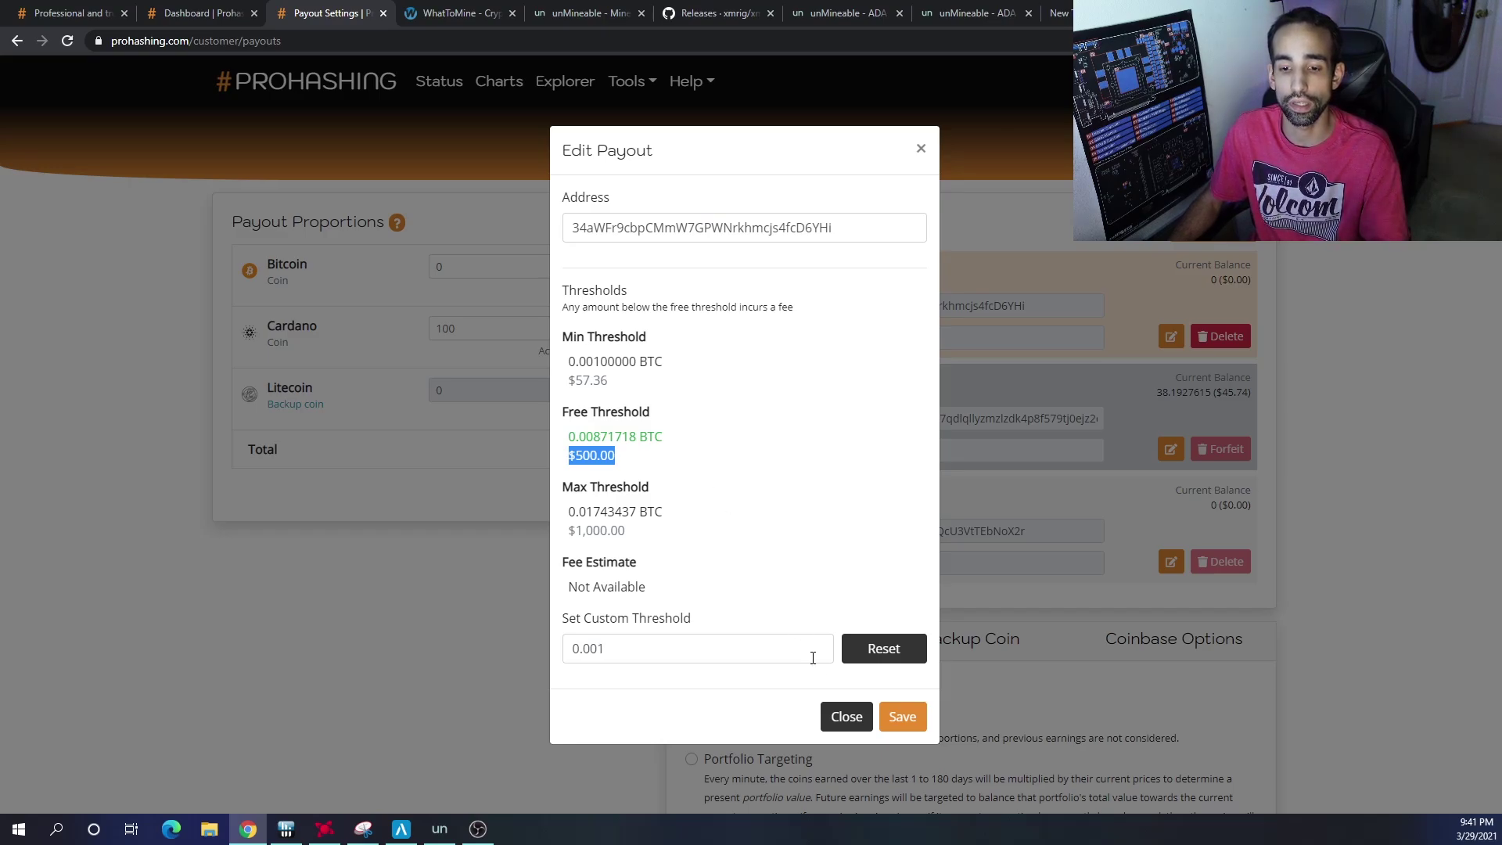
{"action": "left_click", "coordinate": [847, 716]}
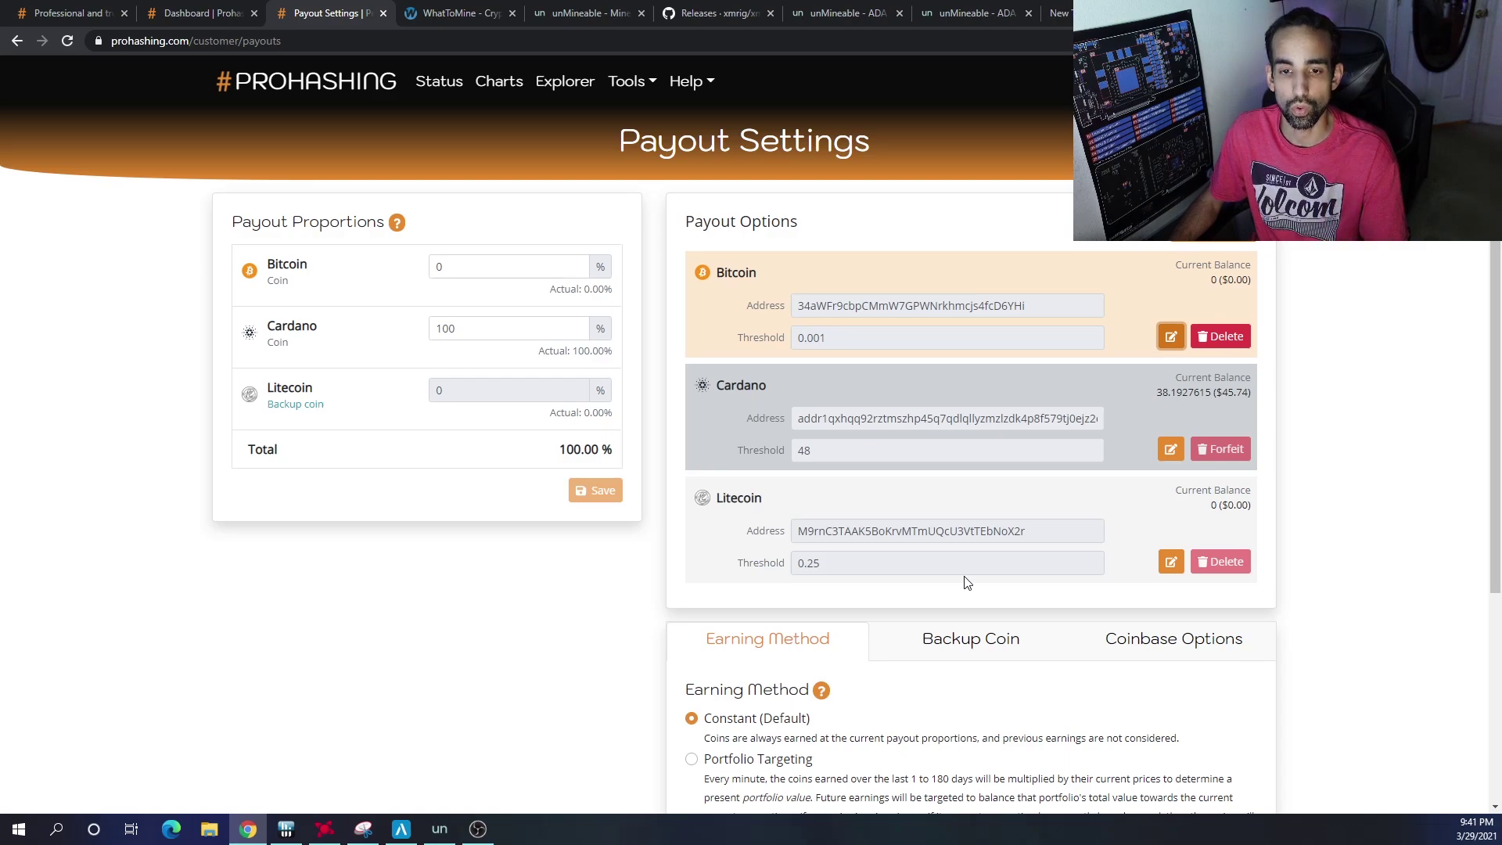
Reopen the Add Payout form and expand the payout coin list.
{"action": "left_click_drag", "start_coordinate": [500, 336], "coordinate": [407, 345]}
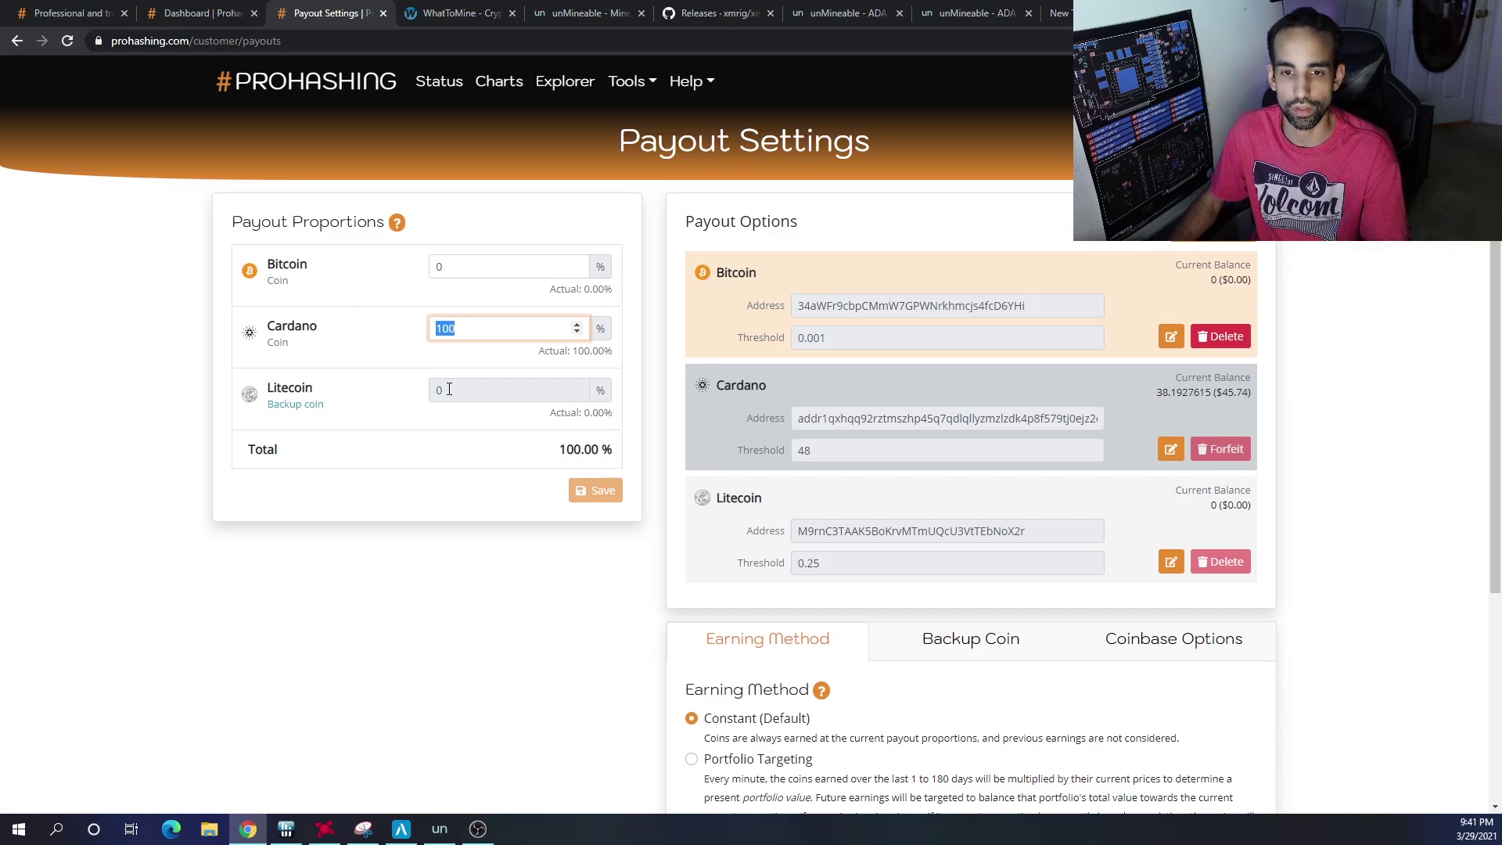
{"action": "left_click", "coordinate": [1228, 241]}
{"action": "left_click", "coordinate": [852, 436]}
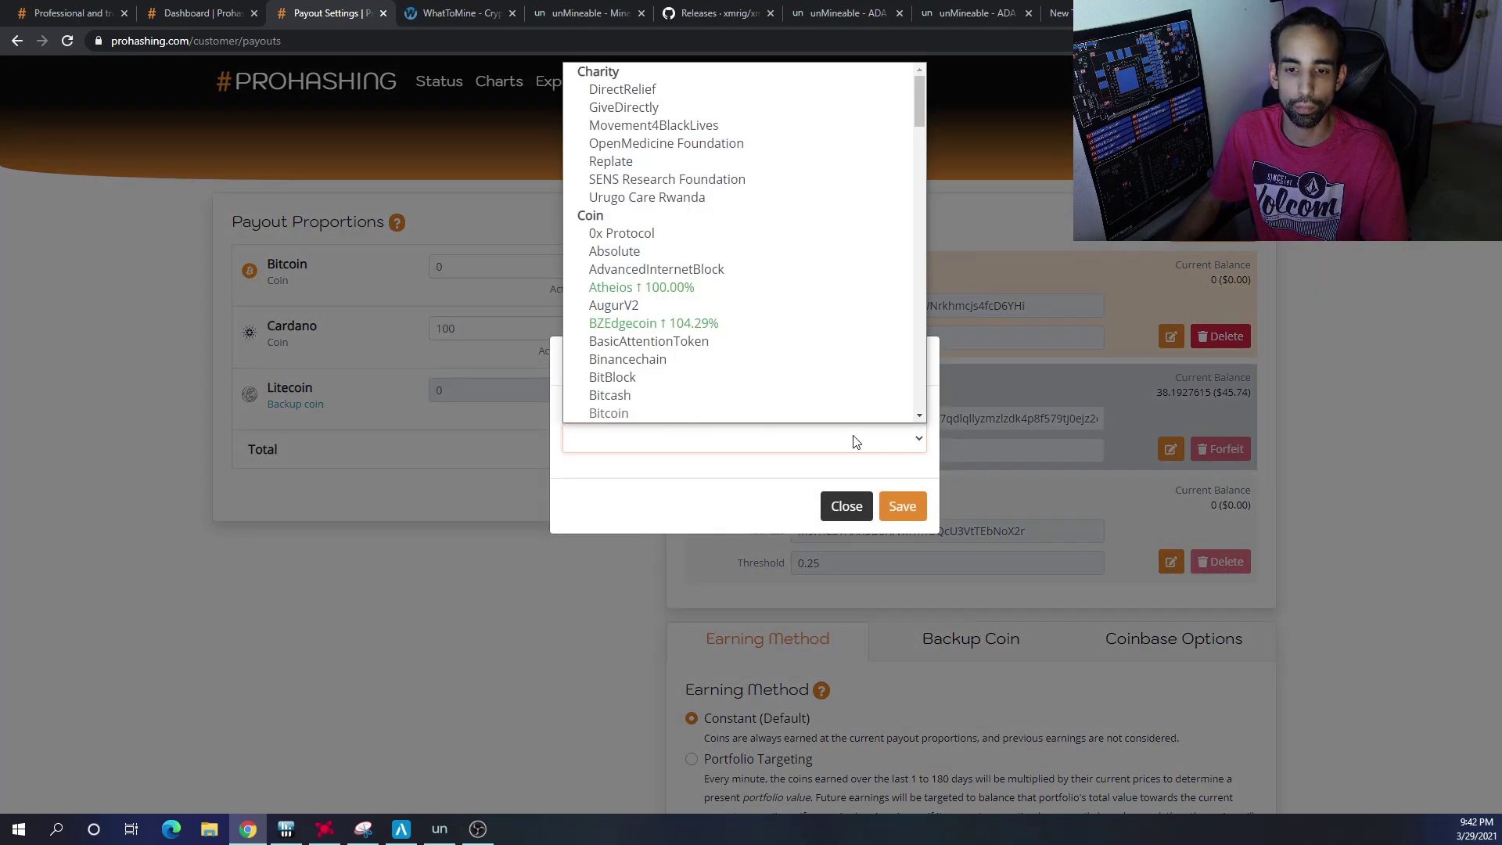
{"action": "scroll", "coordinate": [661, 188], "scroll_direction": "up", "scroll_amount": 1}
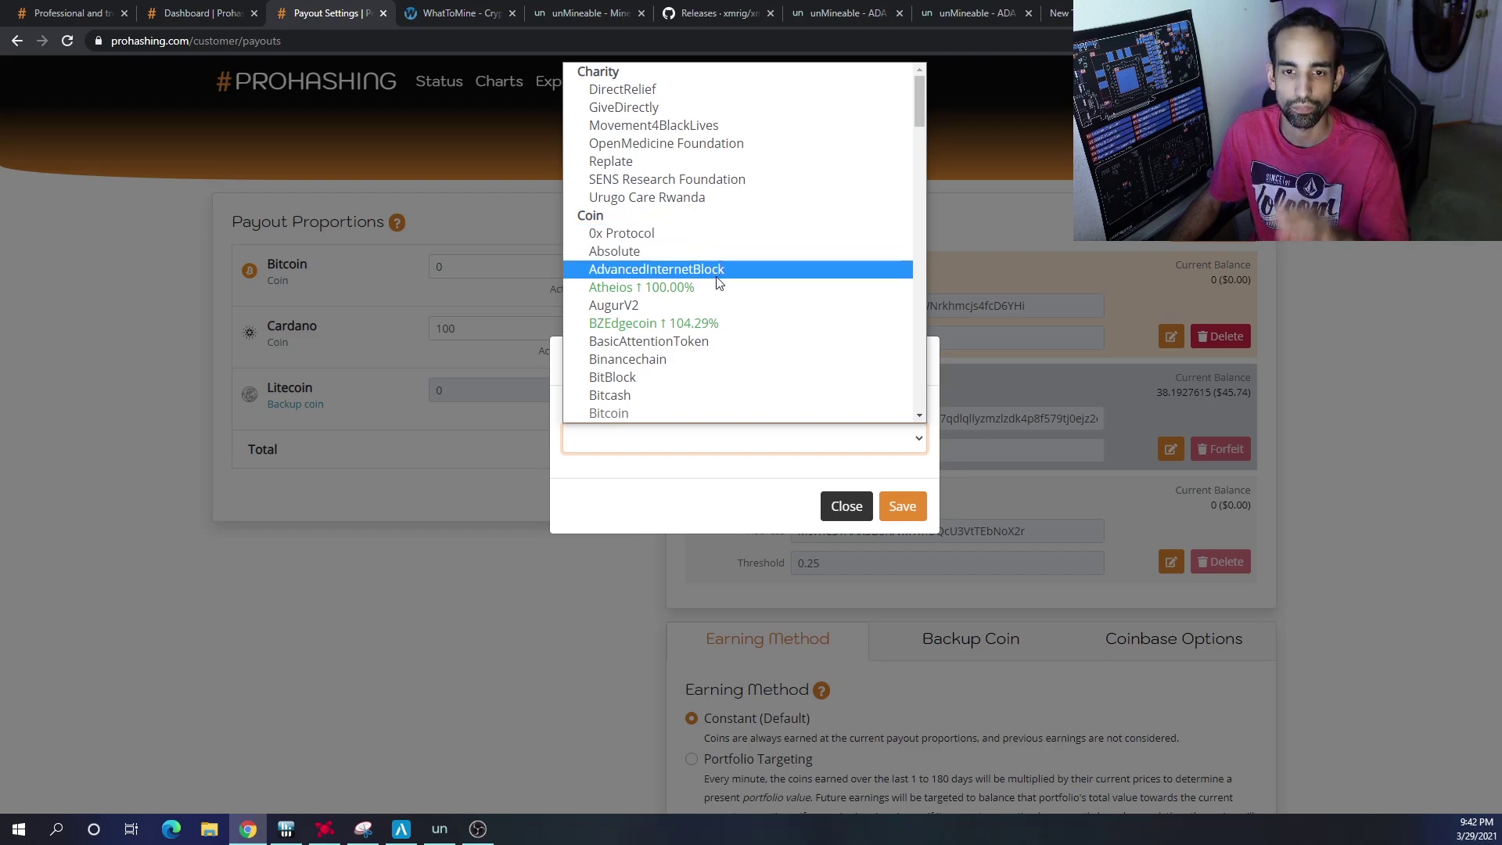
{"action": "scroll", "coordinate": [726, 336], "scroll_direction": "down", "scroll_amount": 2}
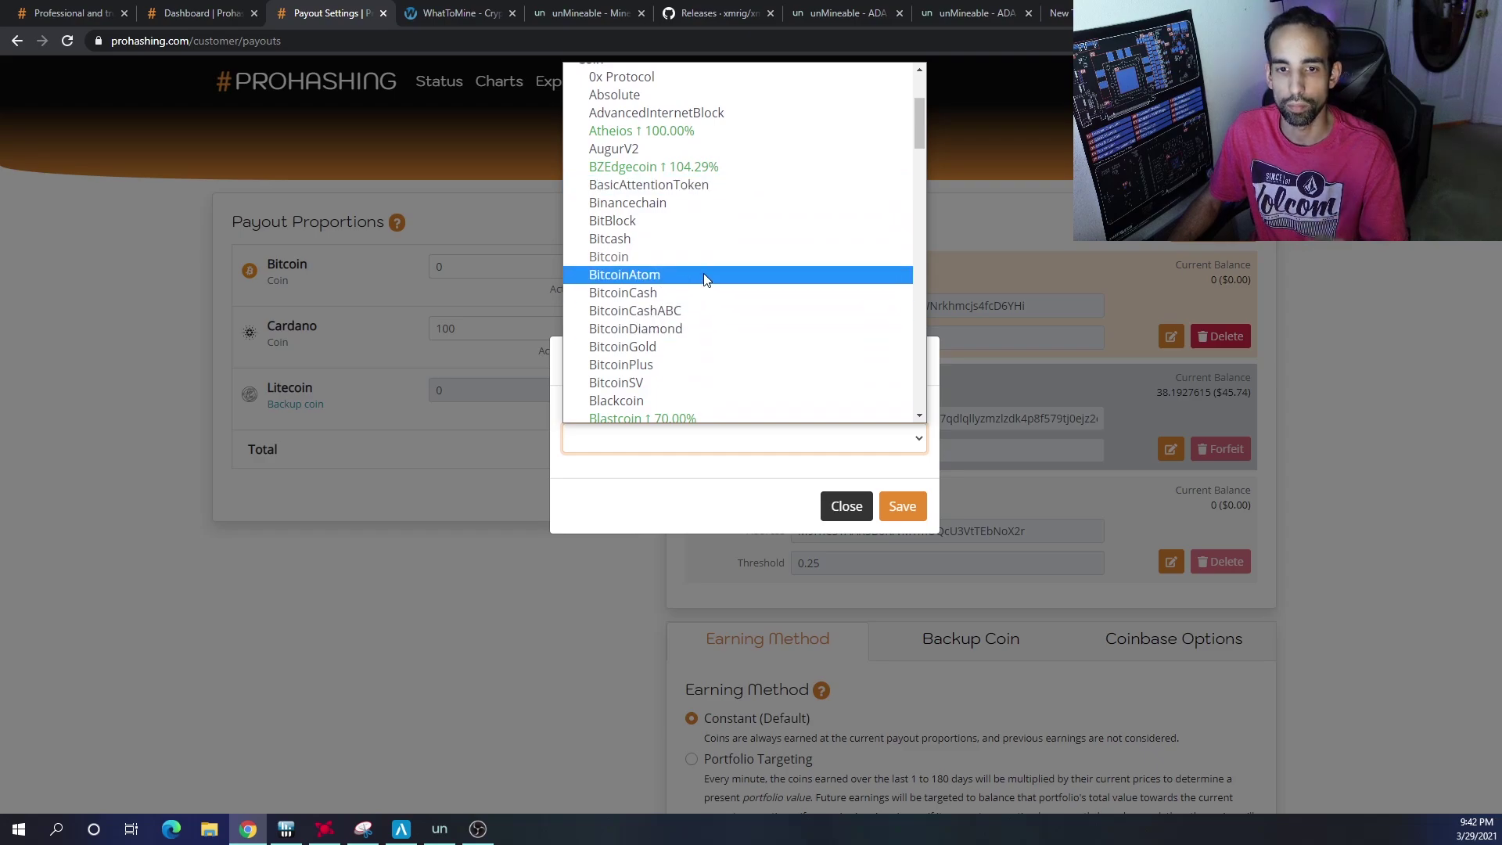
{"action": "scroll", "coordinate": [704, 255], "scroll_direction": "down", "scroll_amount": 2}
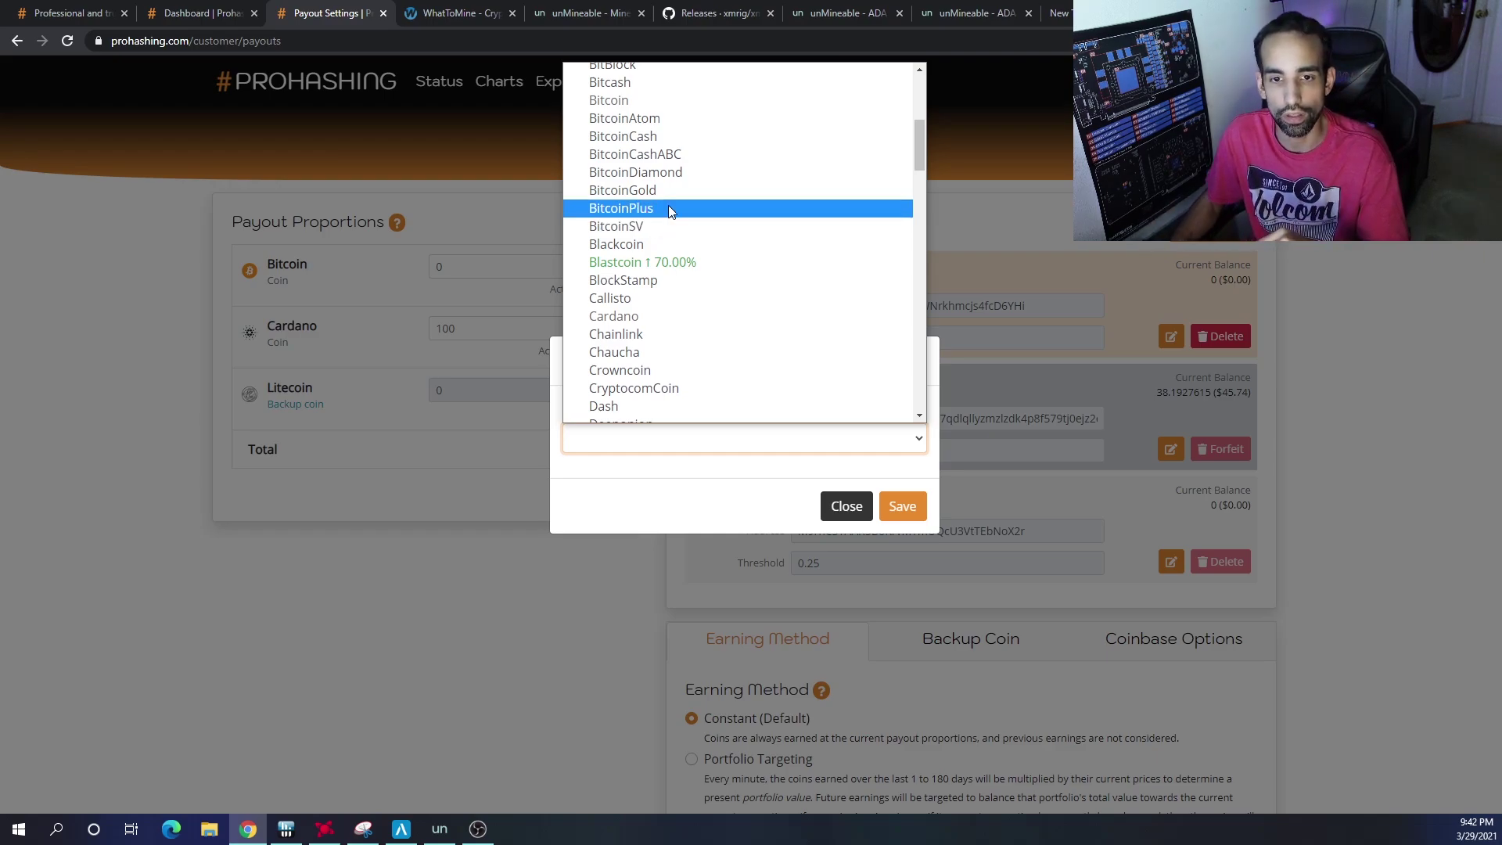
Scroll the coin list to its end, past Zclassic and xGOx to Coinbase US Dollar.
{"action": "scroll", "coordinate": [668, 205], "scroll_direction": "up", "scroll_amount": 3}
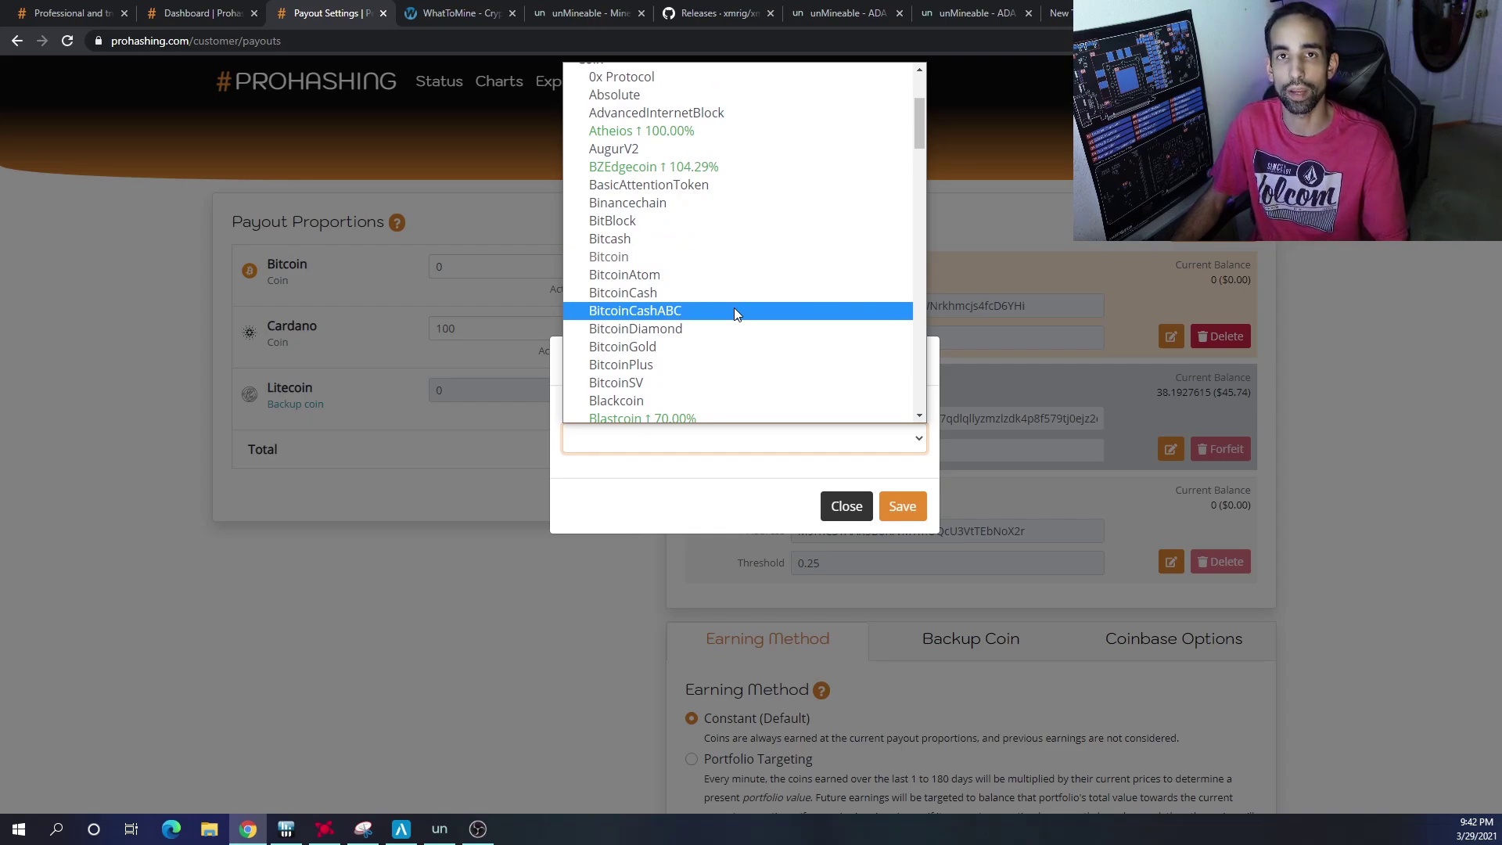
{"action": "scroll", "coordinate": [734, 309], "scroll_direction": "down", "scroll_amount": 2}
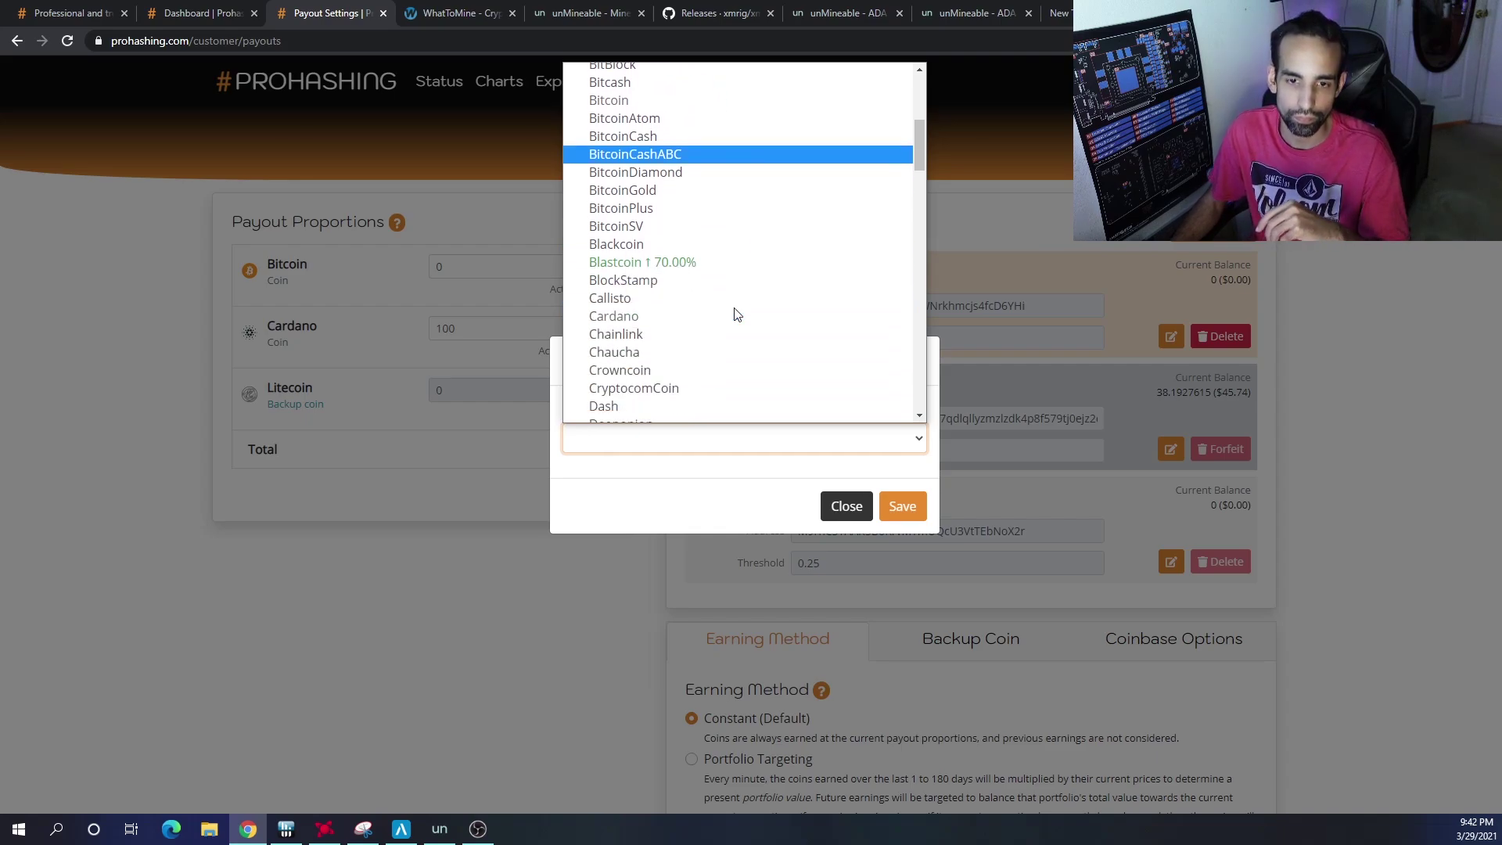
{"action": "scroll", "coordinate": [734, 314], "scroll_direction": "down", "scroll_amount": 2}
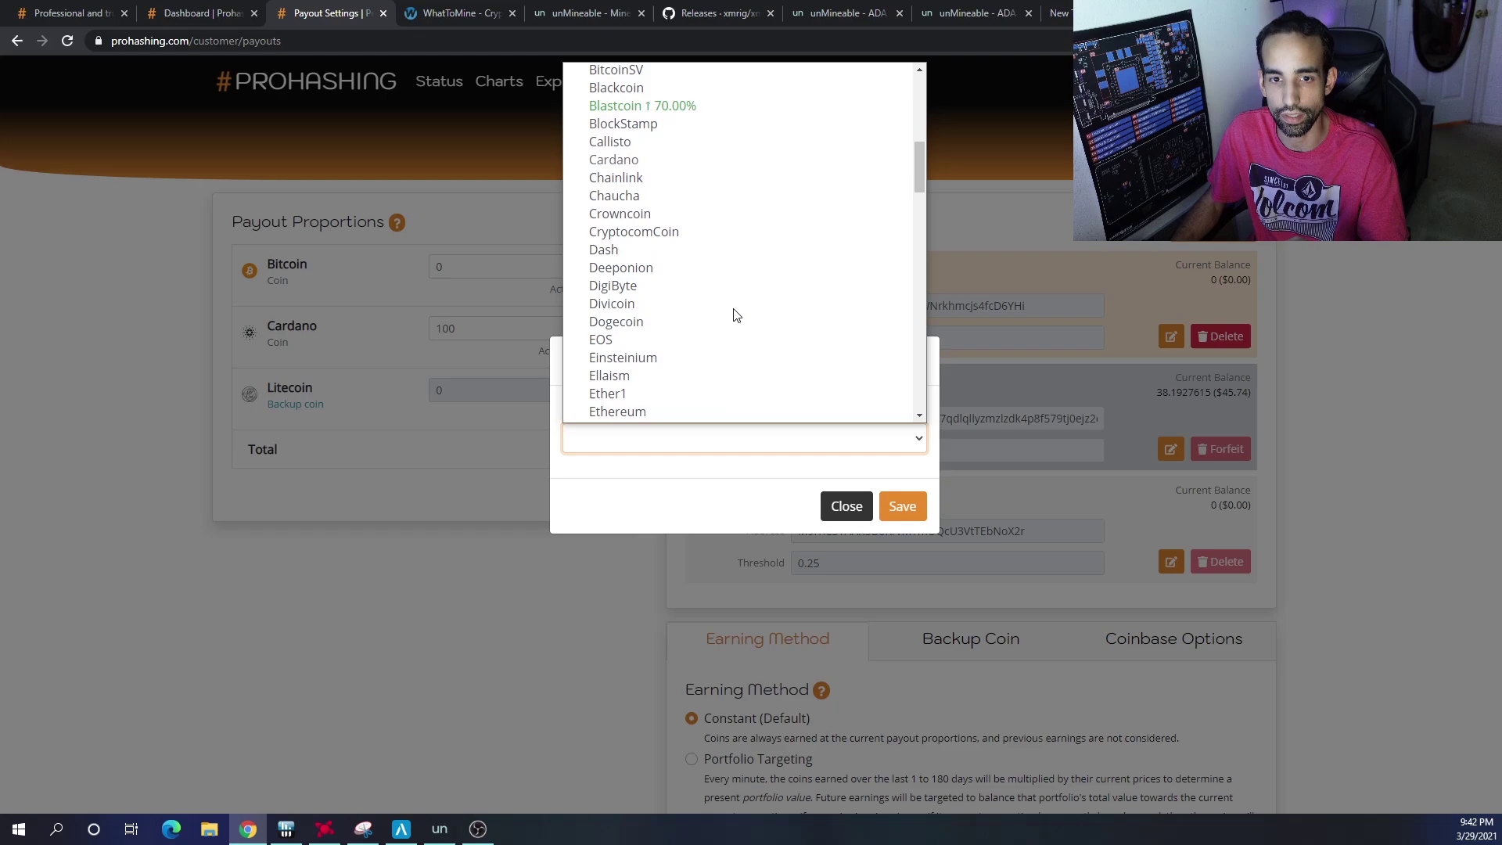
{"action": "scroll", "coordinate": [735, 314], "scroll_direction": "down", "scroll_amount": 2}
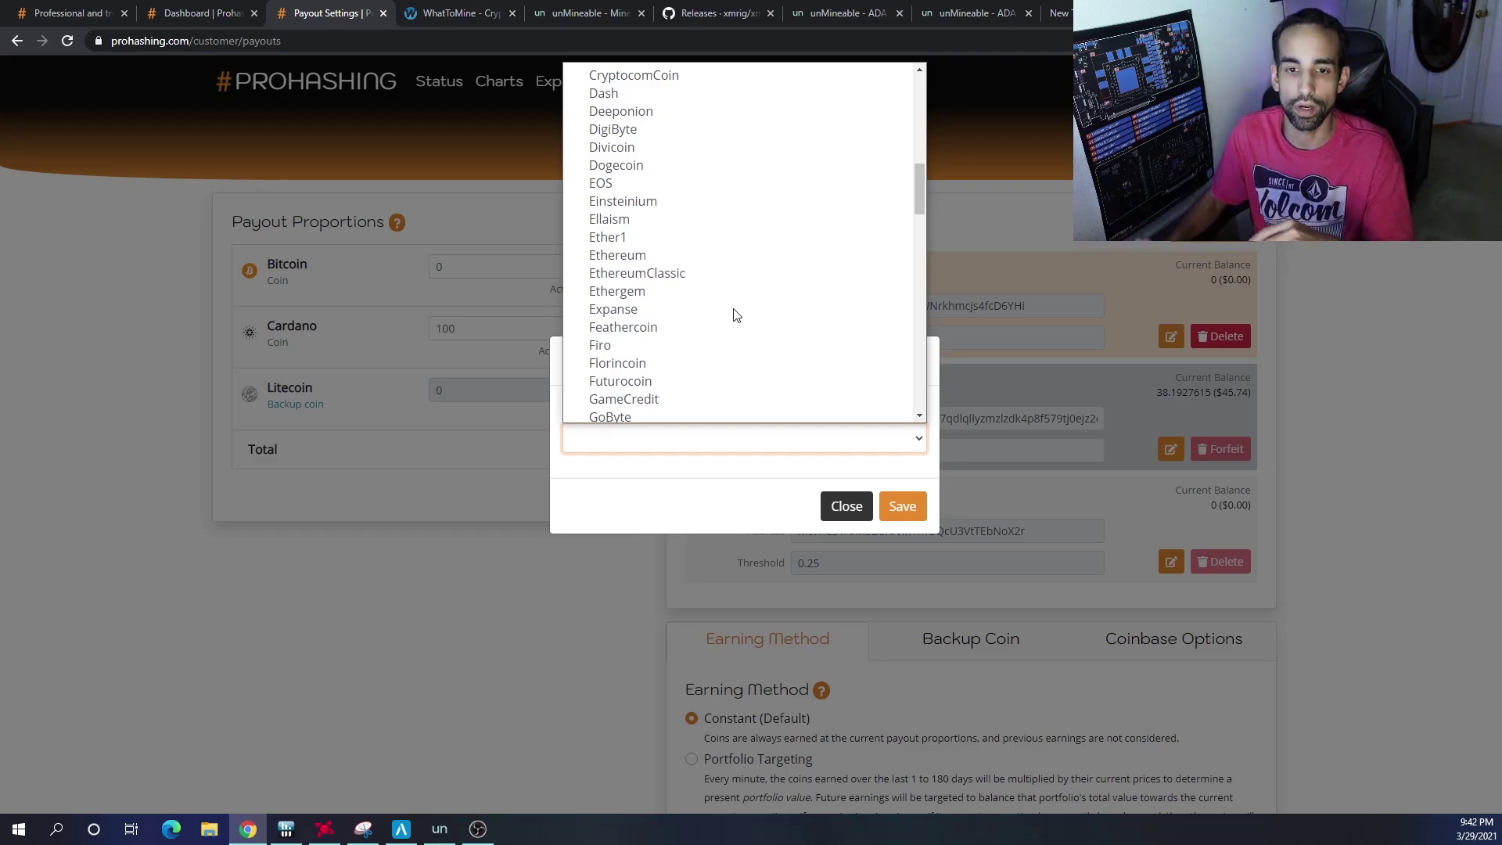
{"action": "scroll", "coordinate": [714, 285], "scroll_direction": "down", "scroll_amount": 2}
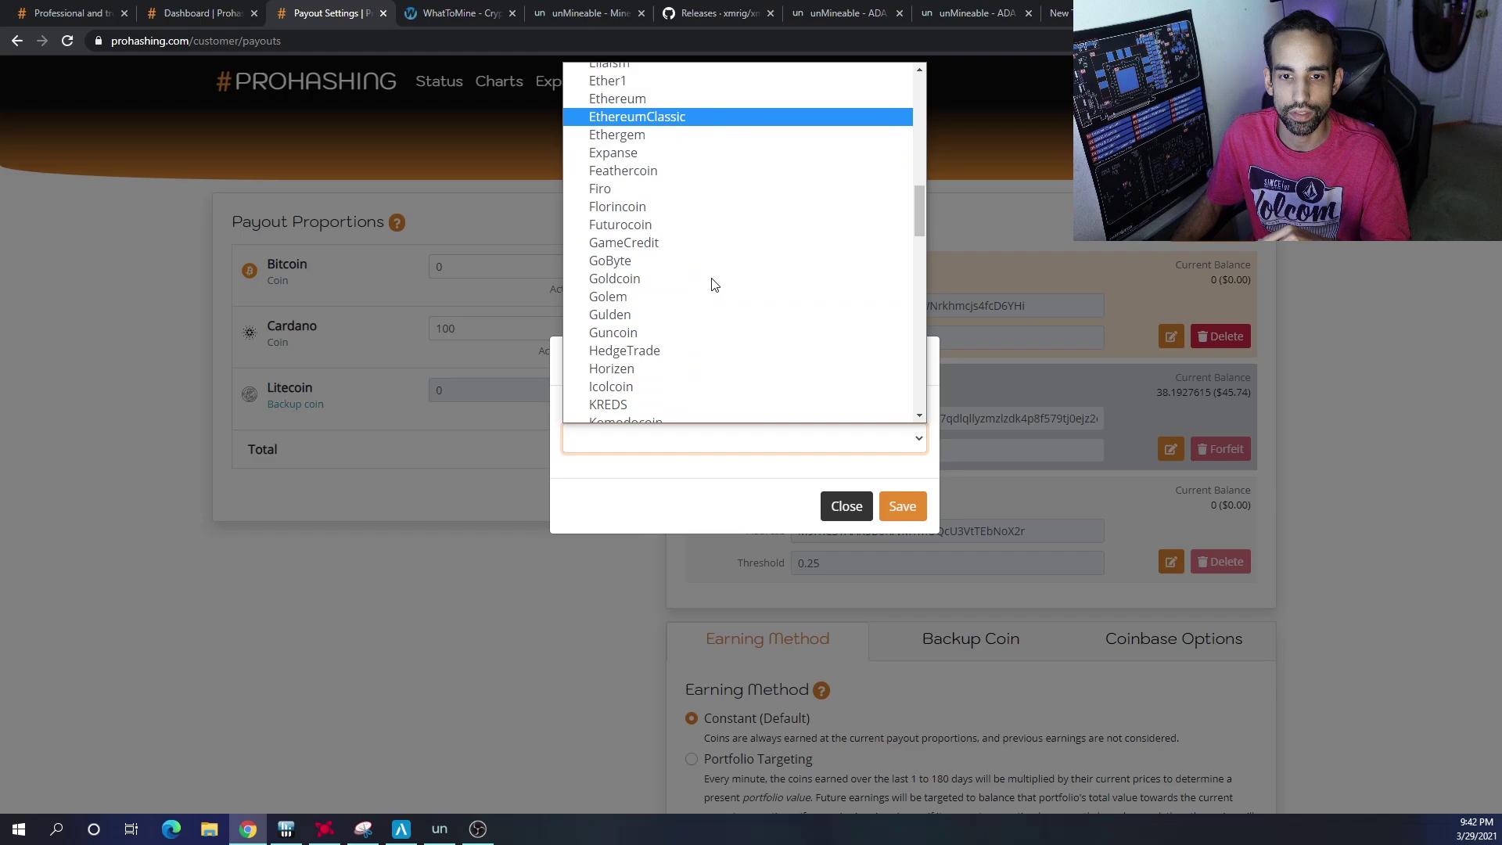
{"action": "scroll", "coordinate": [713, 284], "scroll_direction": "down", "scroll_amount": 2}
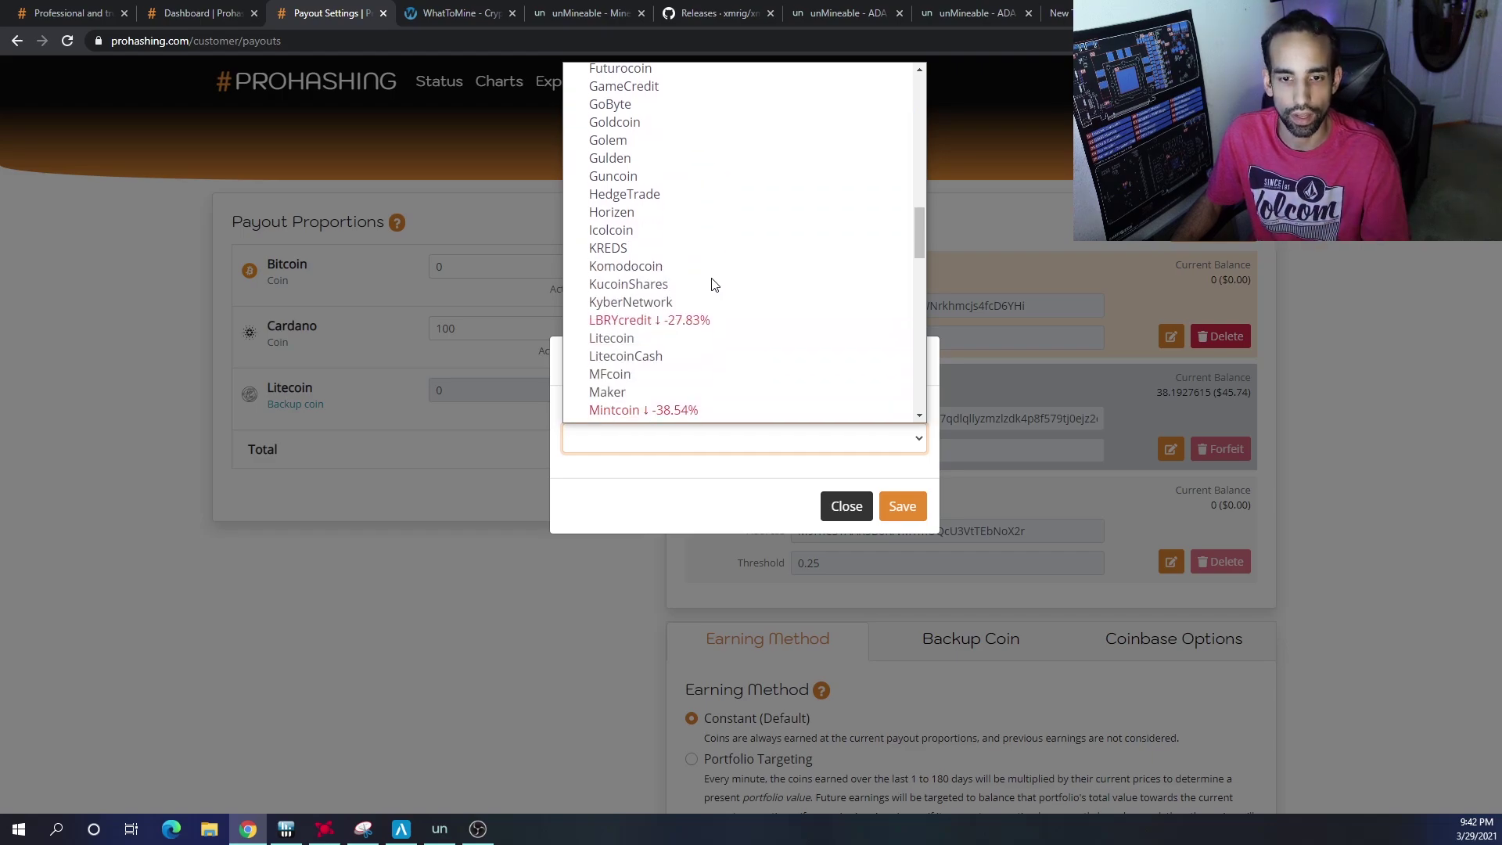
{"action": "scroll", "coordinate": [713, 285], "scroll_direction": "down", "scroll_amount": 4}
{"action": "scroll", "coordinate": [714, 284], "scroll_direction": "down", "scroll_amount": 2}
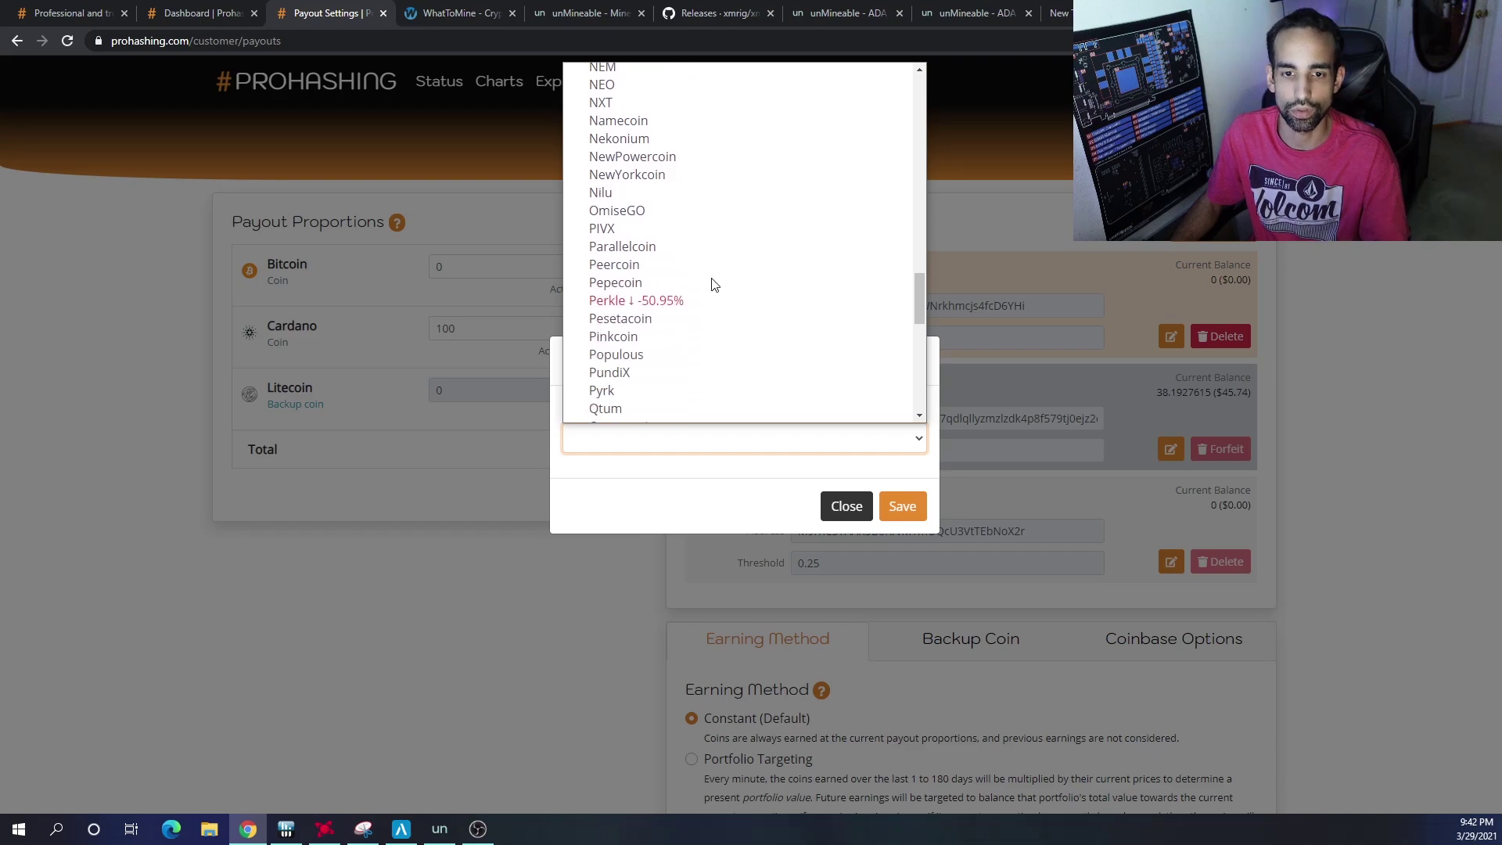
{"action": "scroll", "coordinate": [714, 285], "scroll_direction": "down", "scroll_amount": 2}
{"action": "scroll", "coordinate": [713, 285], "scroll_direction": "down", "scroll_amount": 2}
{"action": "scroll", "coordinate": [713, 284], "scroll_direction": "down", "scroll_amount": 2}
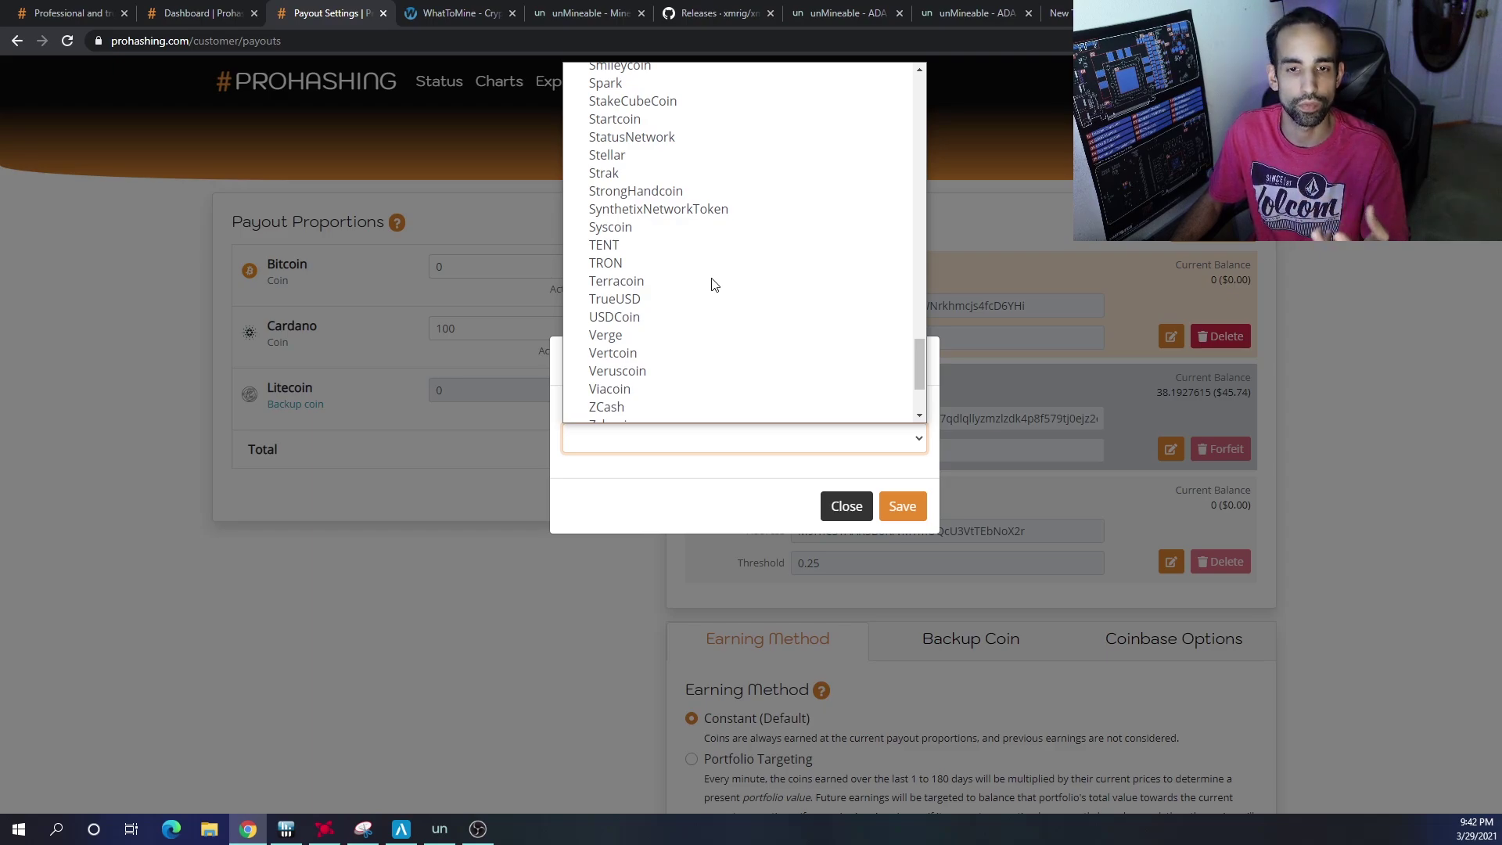
{"action": "scroll", "coordinate": [714, 285], "scroll_direction": "down", "scroll_amount": 2}
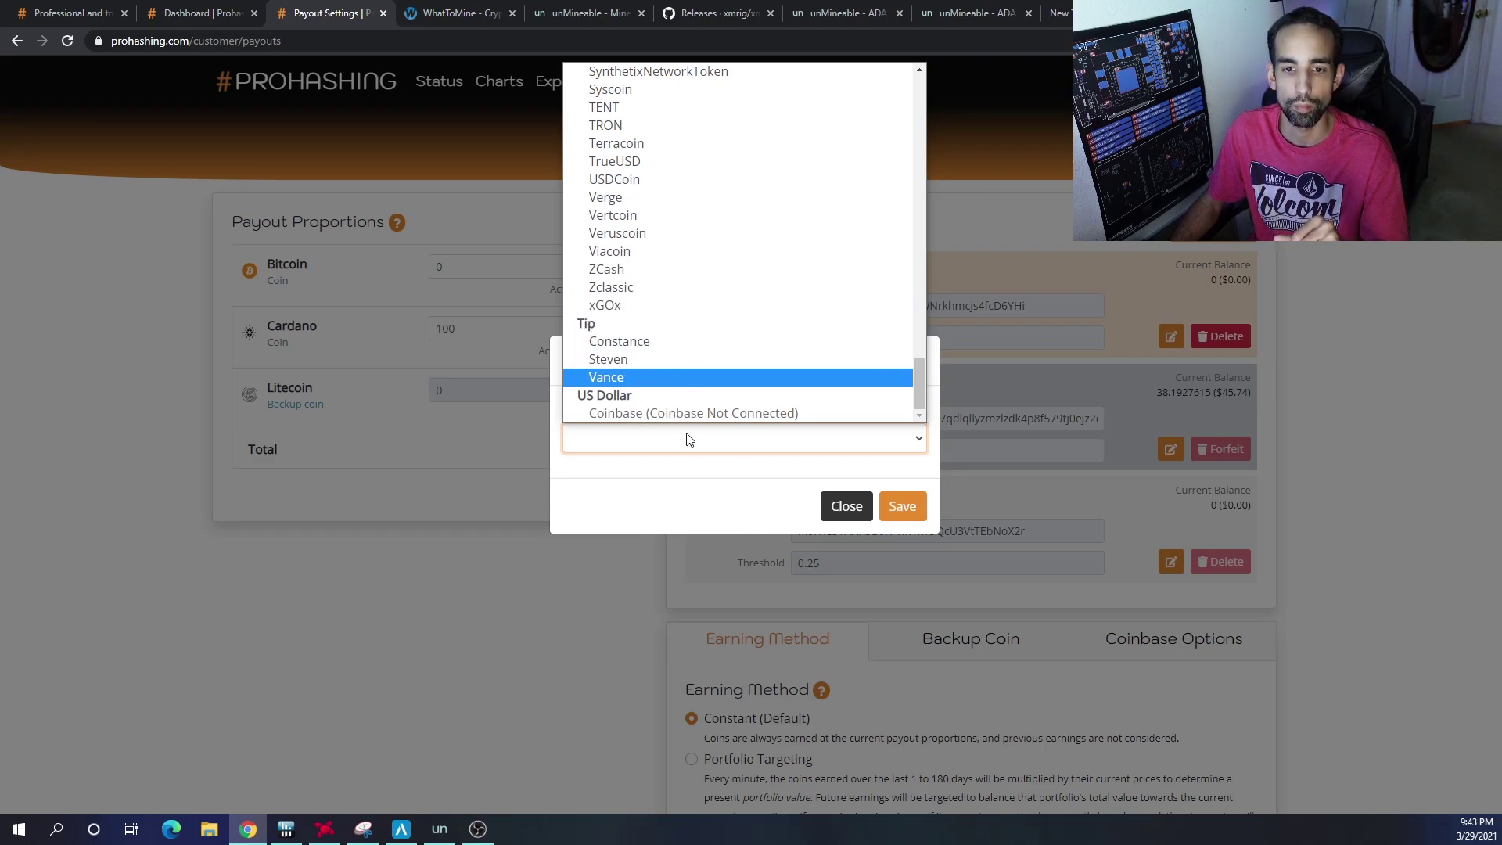
Close the Add Payout form and read the Coinbase terms: $10.00 minimum, $100.00 maximum.
{"action": "left_click", "coordinate": [852, 509]}
{"action": "left_click", "coordinate": [833, 509]}
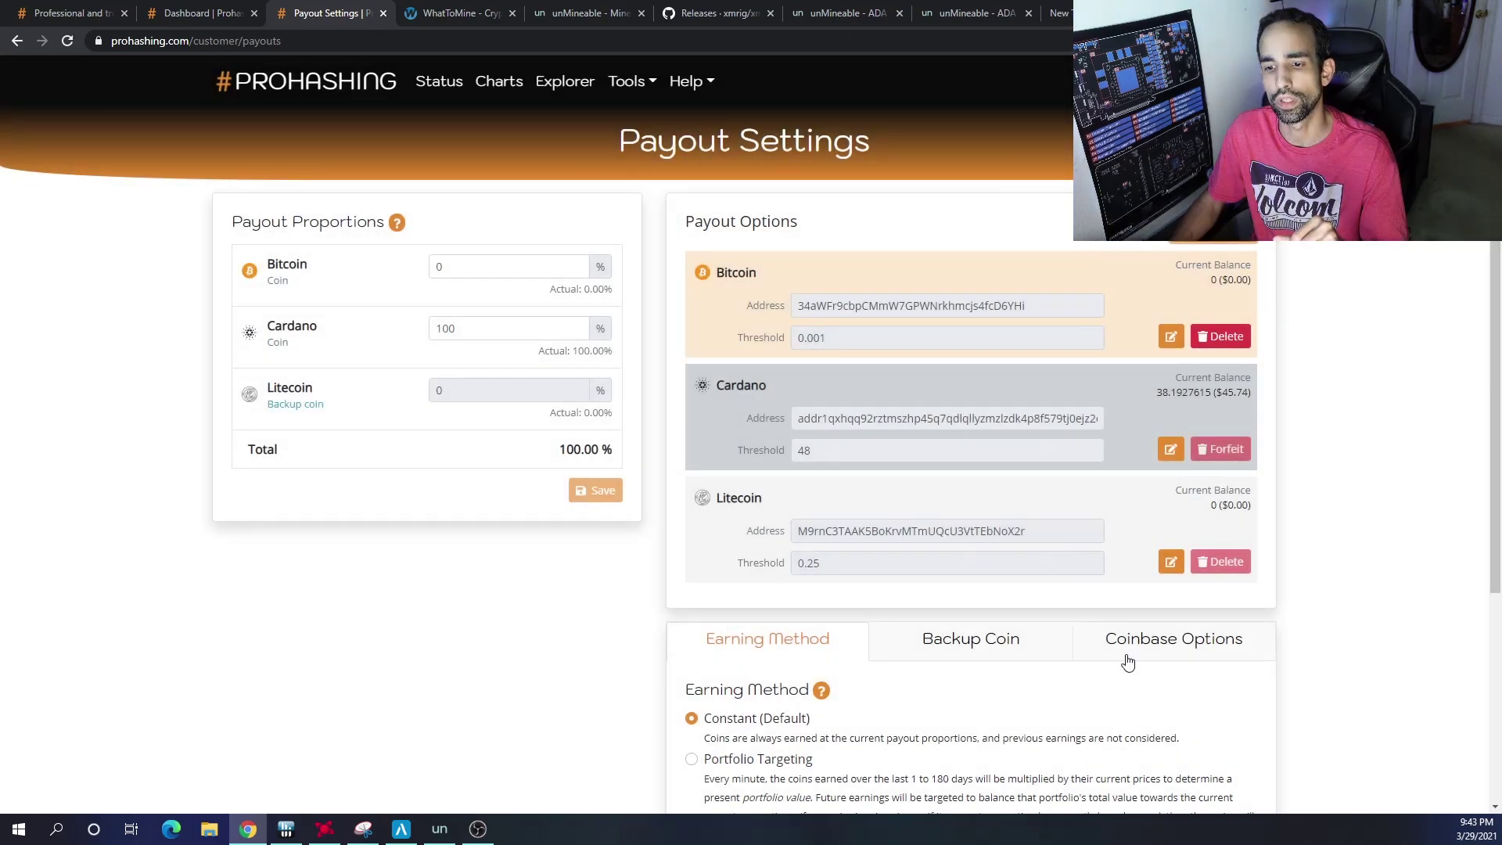
{"action": "left_click", "coordinate": [1185, 646]}
{"action": "scroll", "coordinate": [960, 607], "scroll_direction": "down", "scroll_amount": 2}
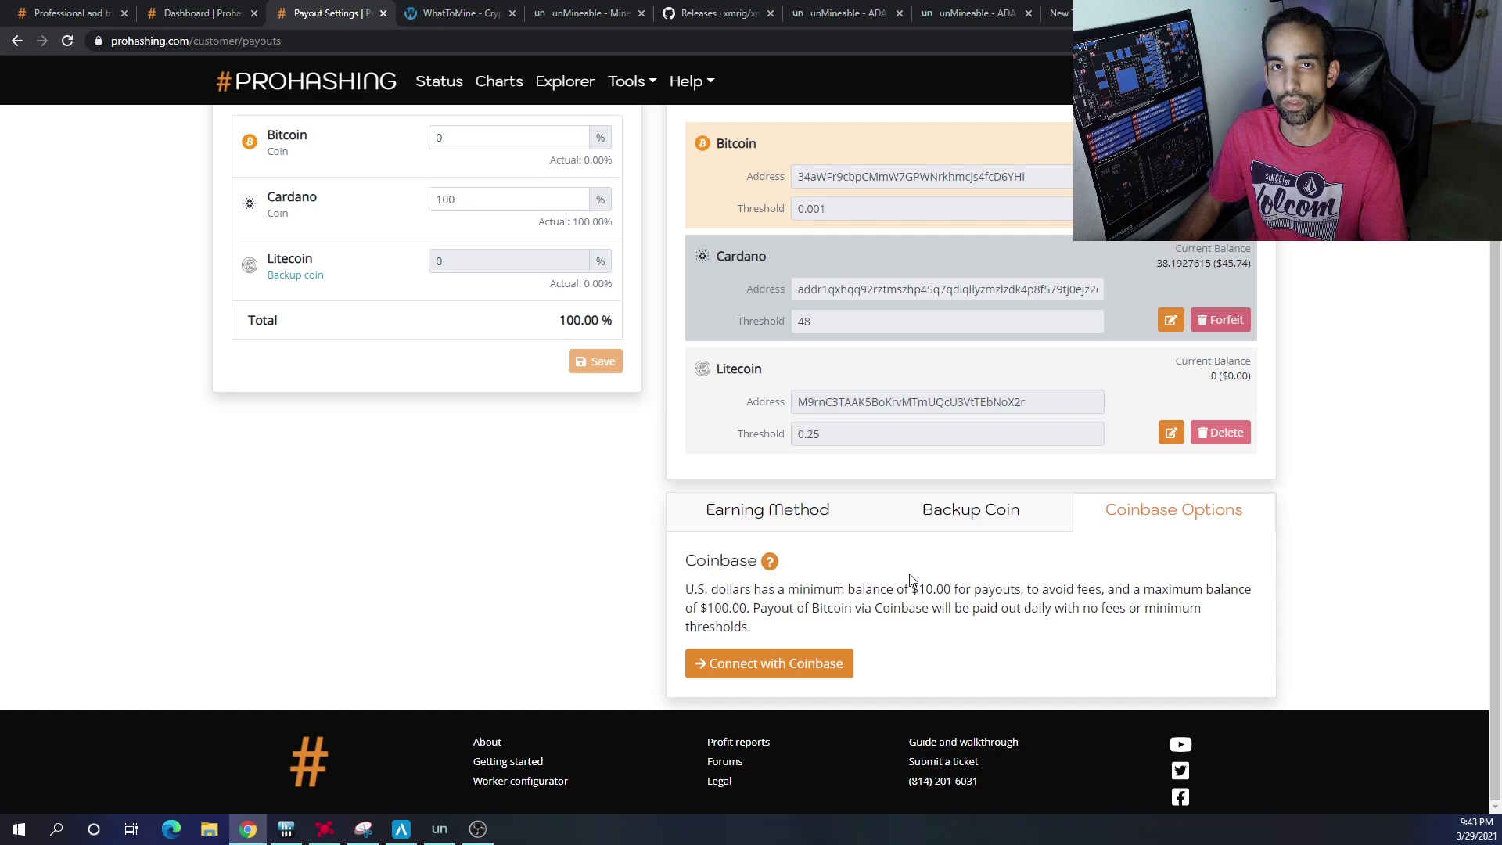
{"action": "scroll", "coordinate": [1006, 598], "scroll_direction": "up", "scroll_amount": 2}
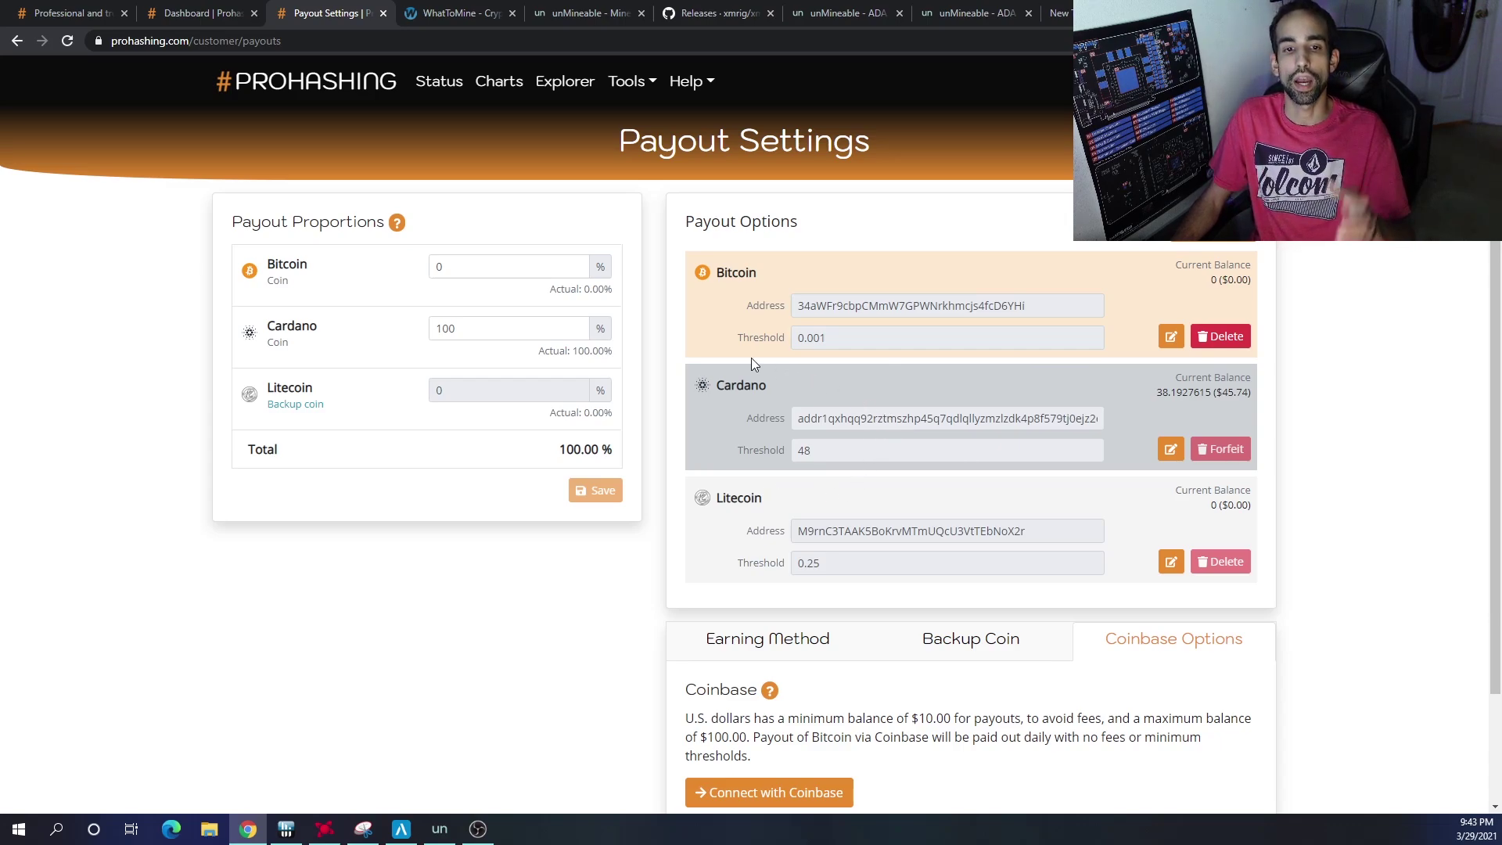
On WhatToMine, open the Ethereum (ETH) details from the GPU profitability table.
{"action": "left_click", "coordinate": [455, 9]}
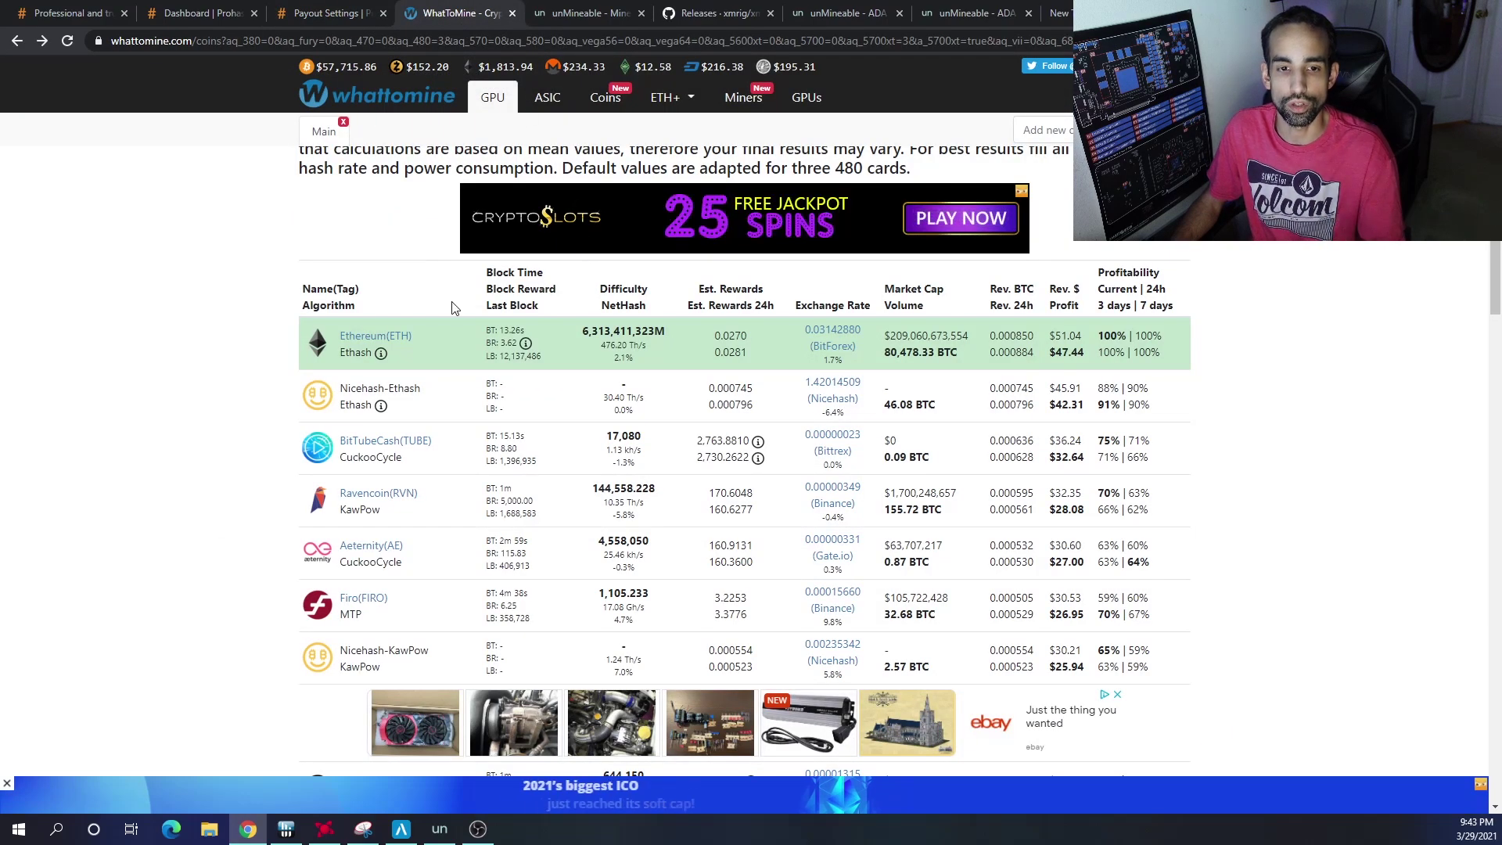
{"action": "left_click", "coordinate": [391, 343]}
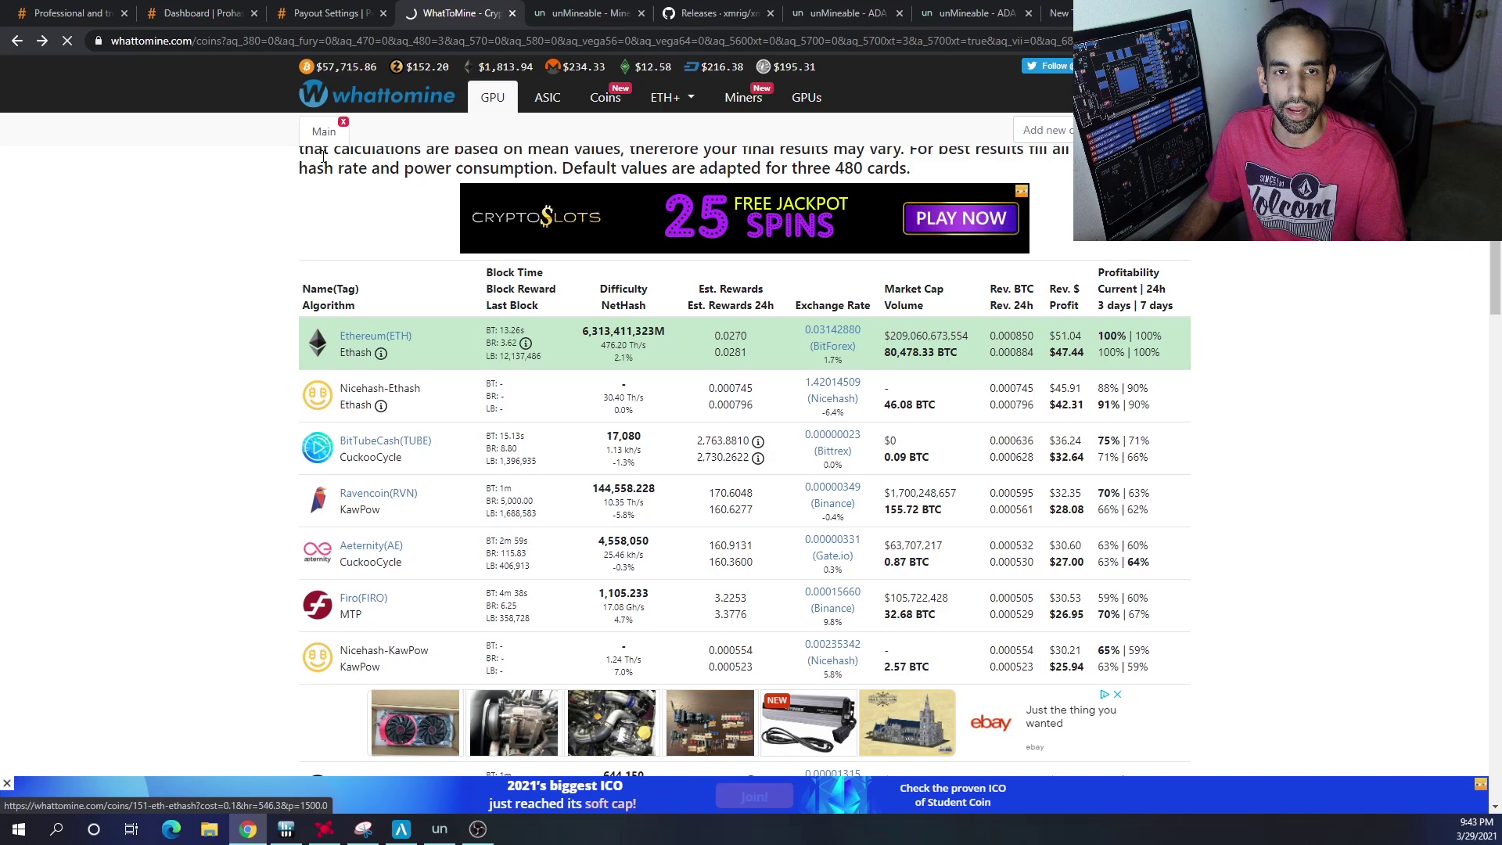
On the ProHashing dashboard, highlight today's $33.56 earnings figure.
{"action": "left_click", "coordinate": [199, 13]}
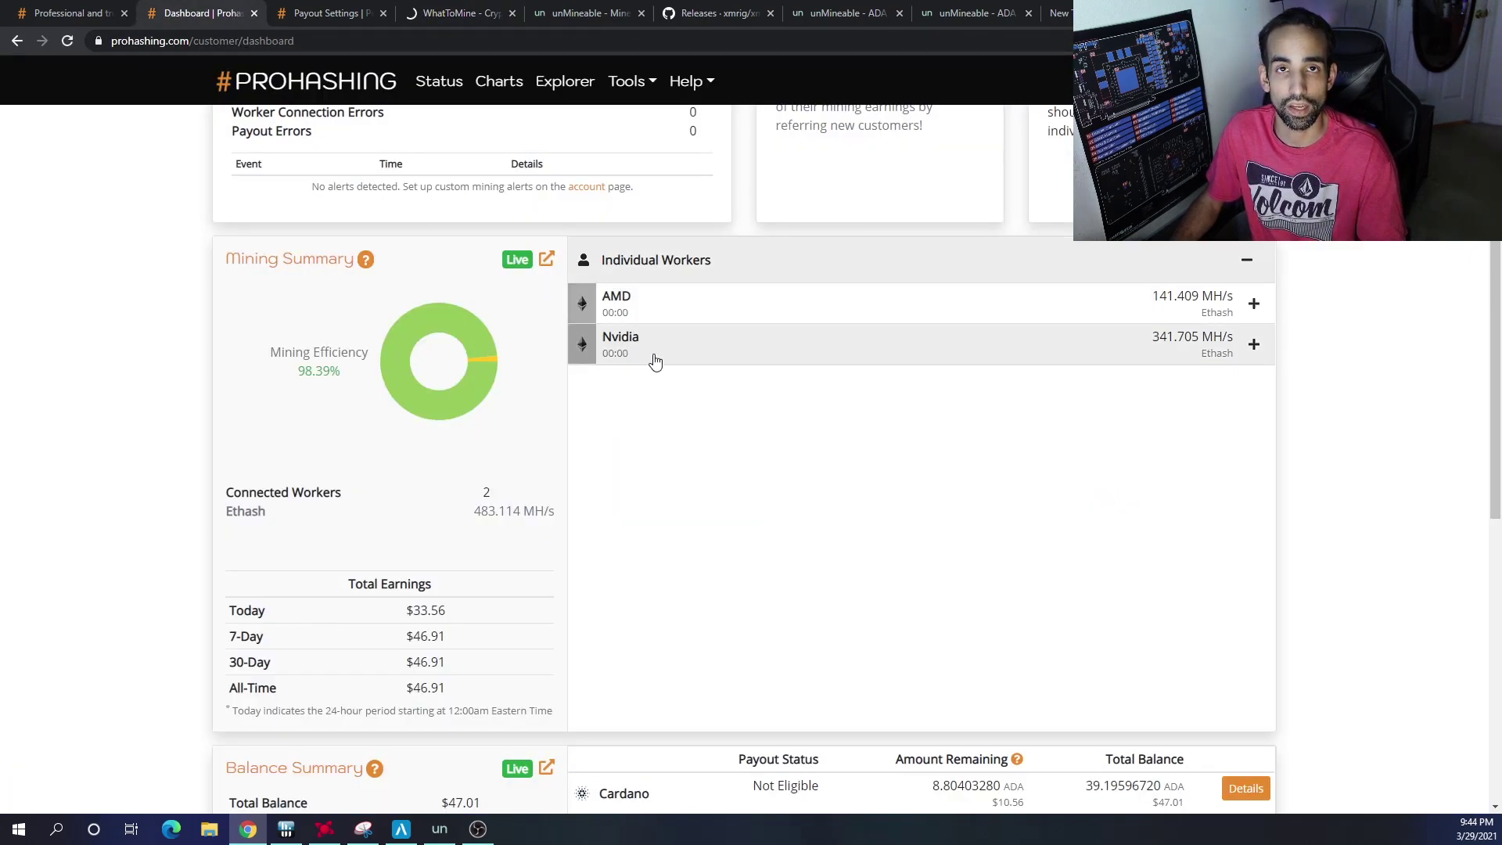
{"action": "scroll", "coordinate": [594, 526], "scroll_direction": "down", "scroll_amount": 1}
{"action": "left_click_drag", "start_coordinate": [459, 535], "coordinate": [402, 533]}
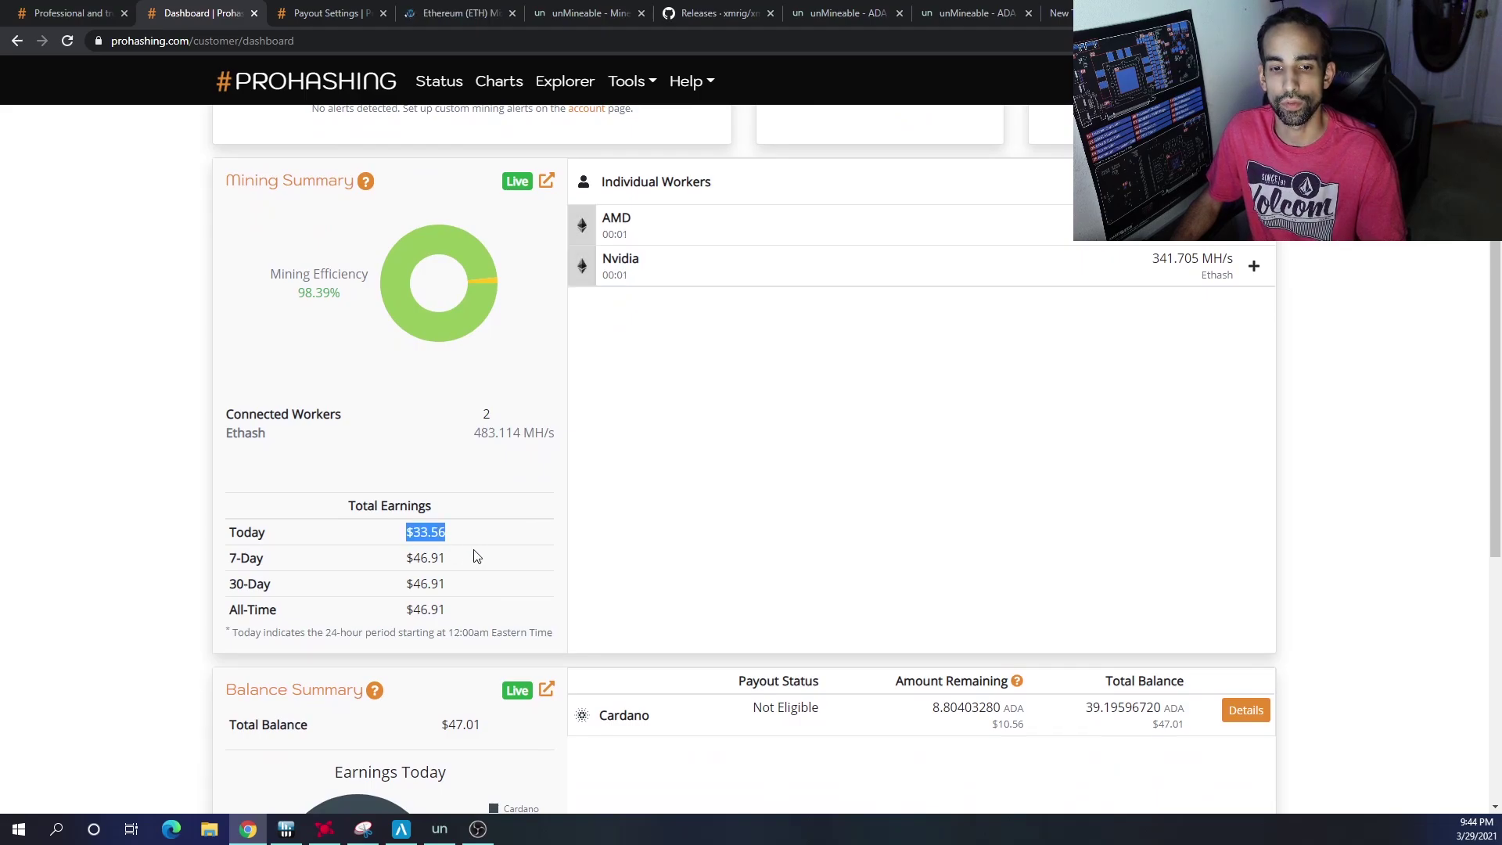
Set the Ethereum calculator hash rate to 580 MH/s and recalculate.
{"action": "left_click", "coordinate": [453, 14]}
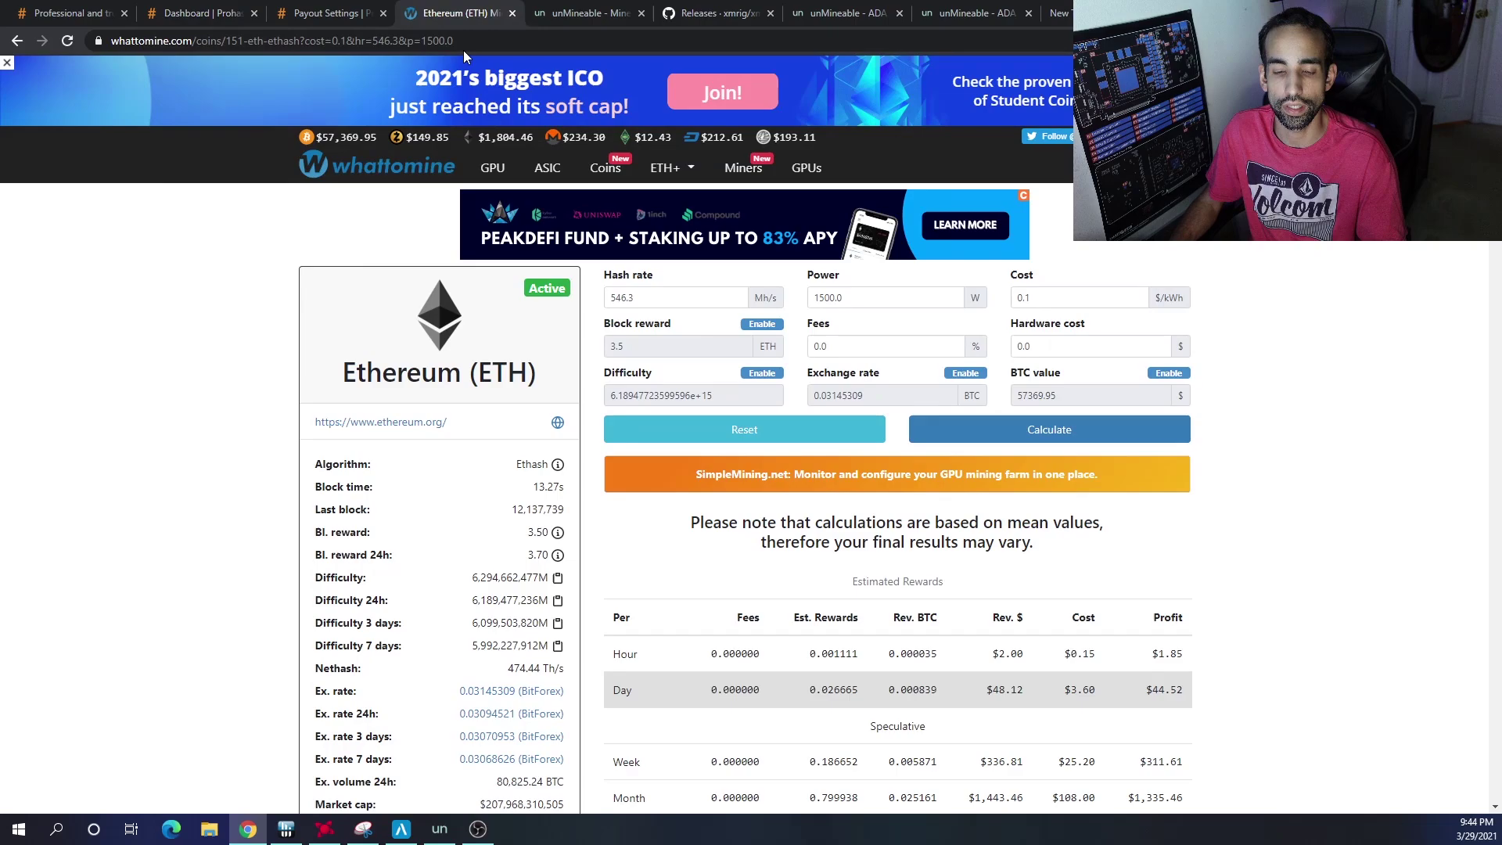
{"action": "left_click_drag", "start_coordinate": [688, 297], "coordinate": [532, 288]}
{"action": "type", "text": "580"}
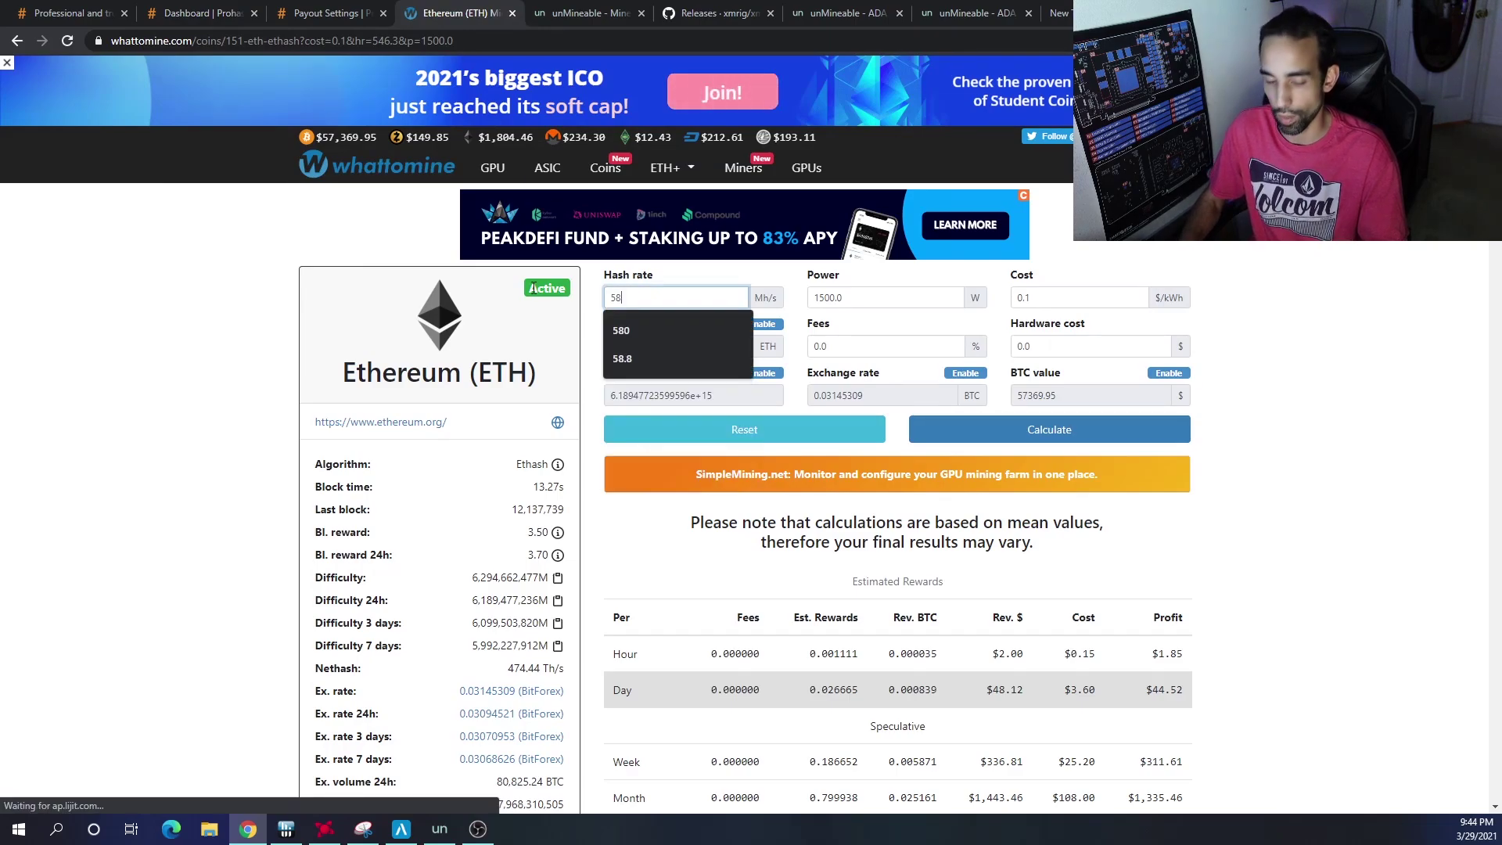
{"action": "left_click", "coordinate": [1025, 423]}
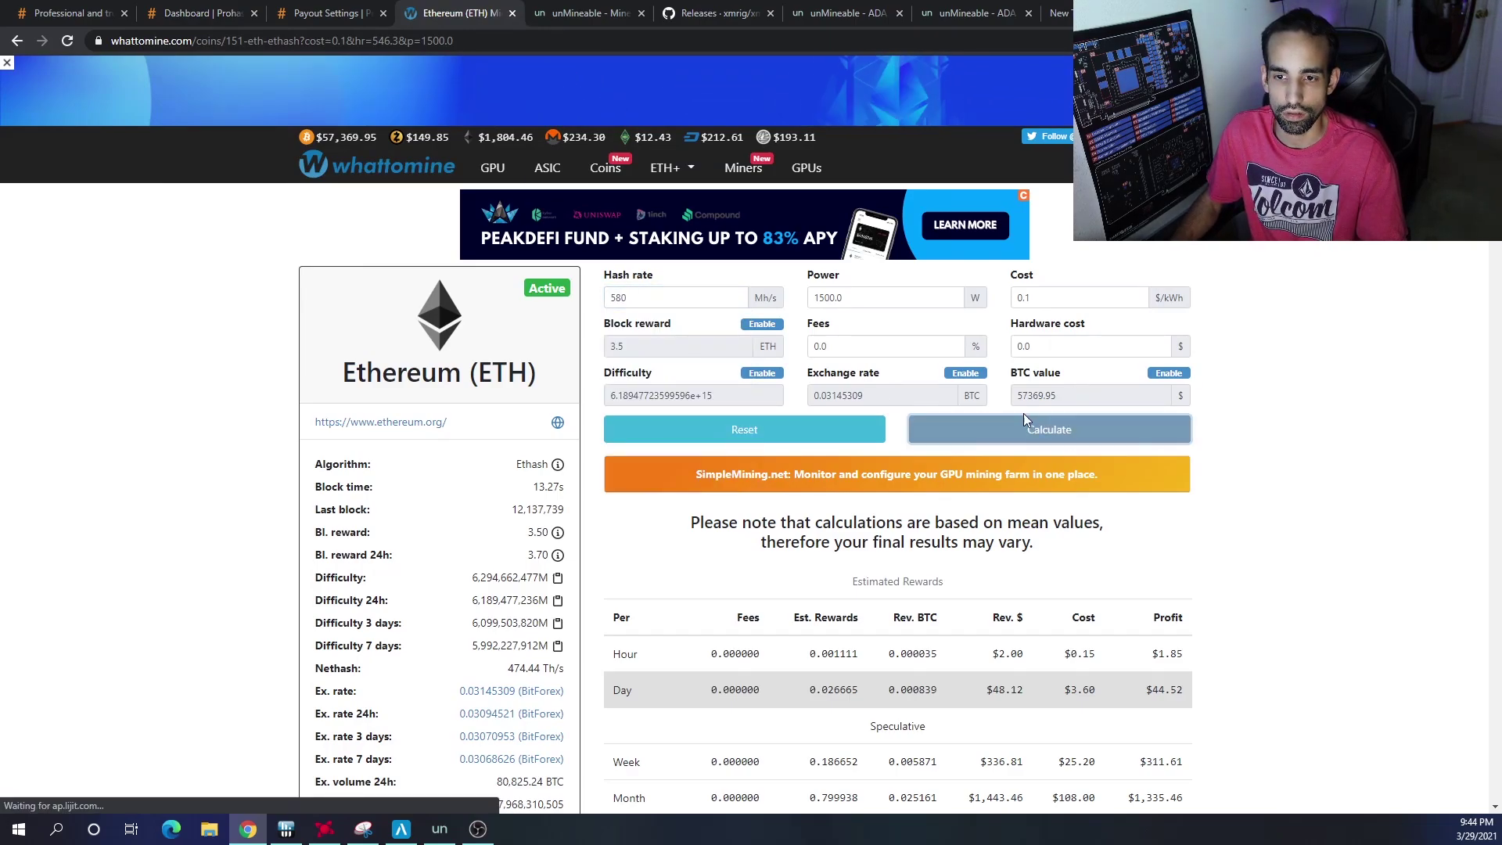
Apply a 1% fee and recalculate for about $50.57 daily, then return to ProHashing.
{"action": "double_click", "coordinate": [879, 344]}
{"action": "type", "text": "1"}
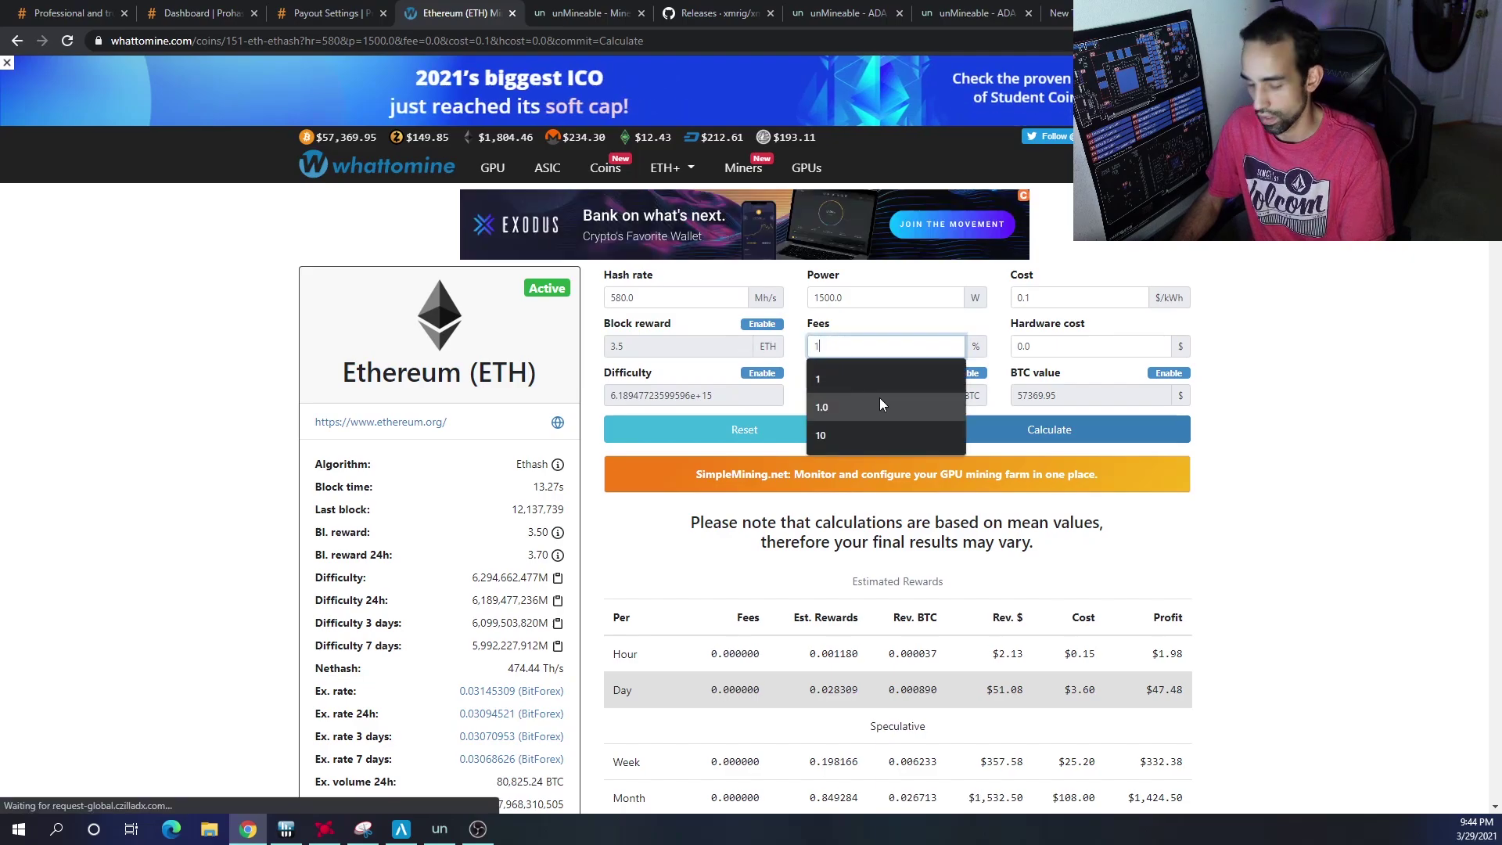
{"action": "left_click", "coordinate": [1087, 430]}
{"action": "scroll", "coordinate": [1321, 428], "scroll_direction": "down", "scroll_amount": 2}
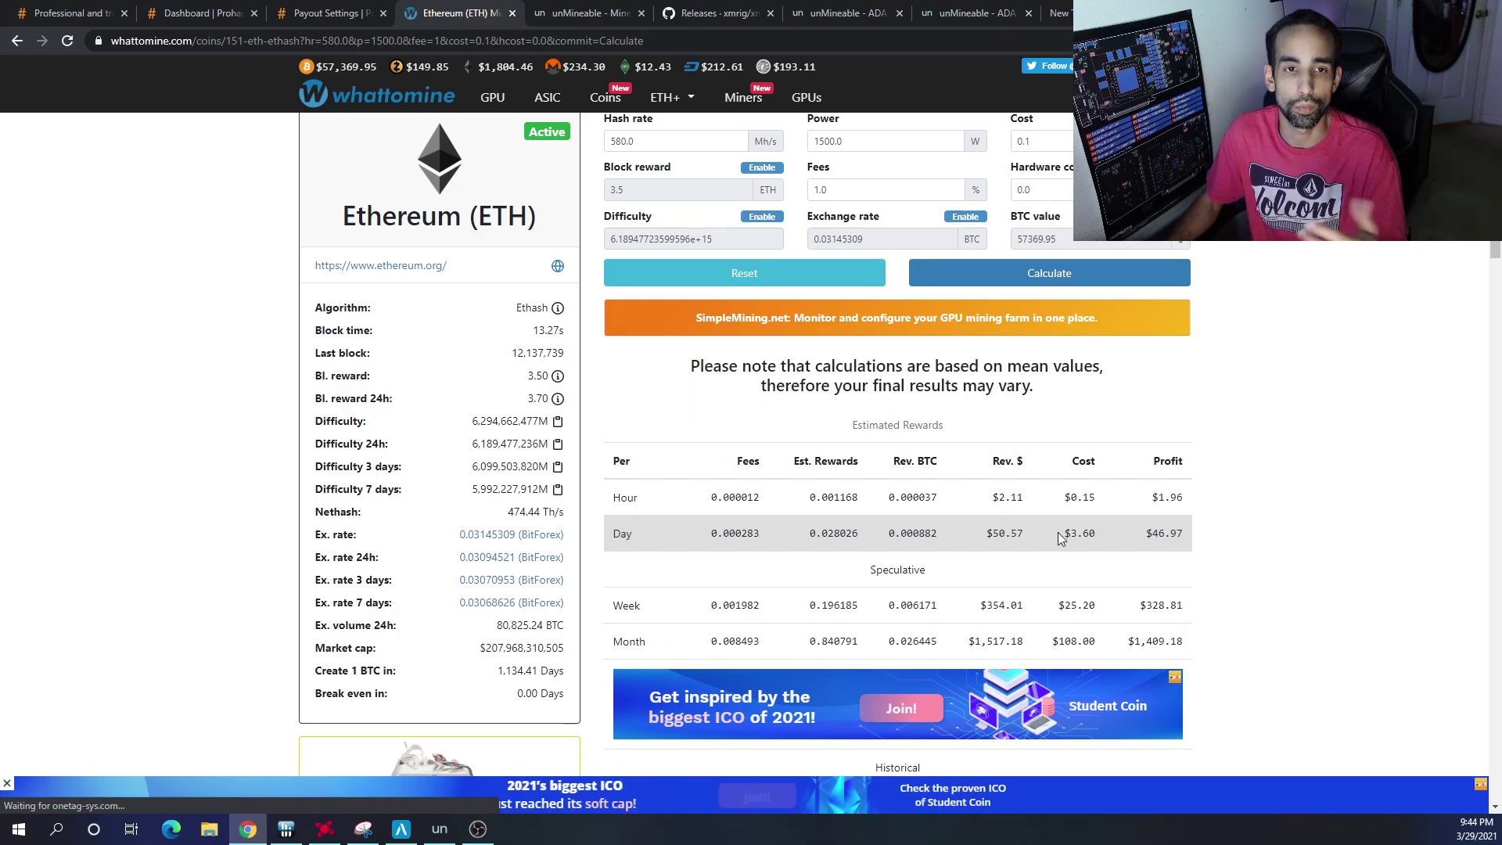
{"action": "left_click", "coordinate": [103, 22]}
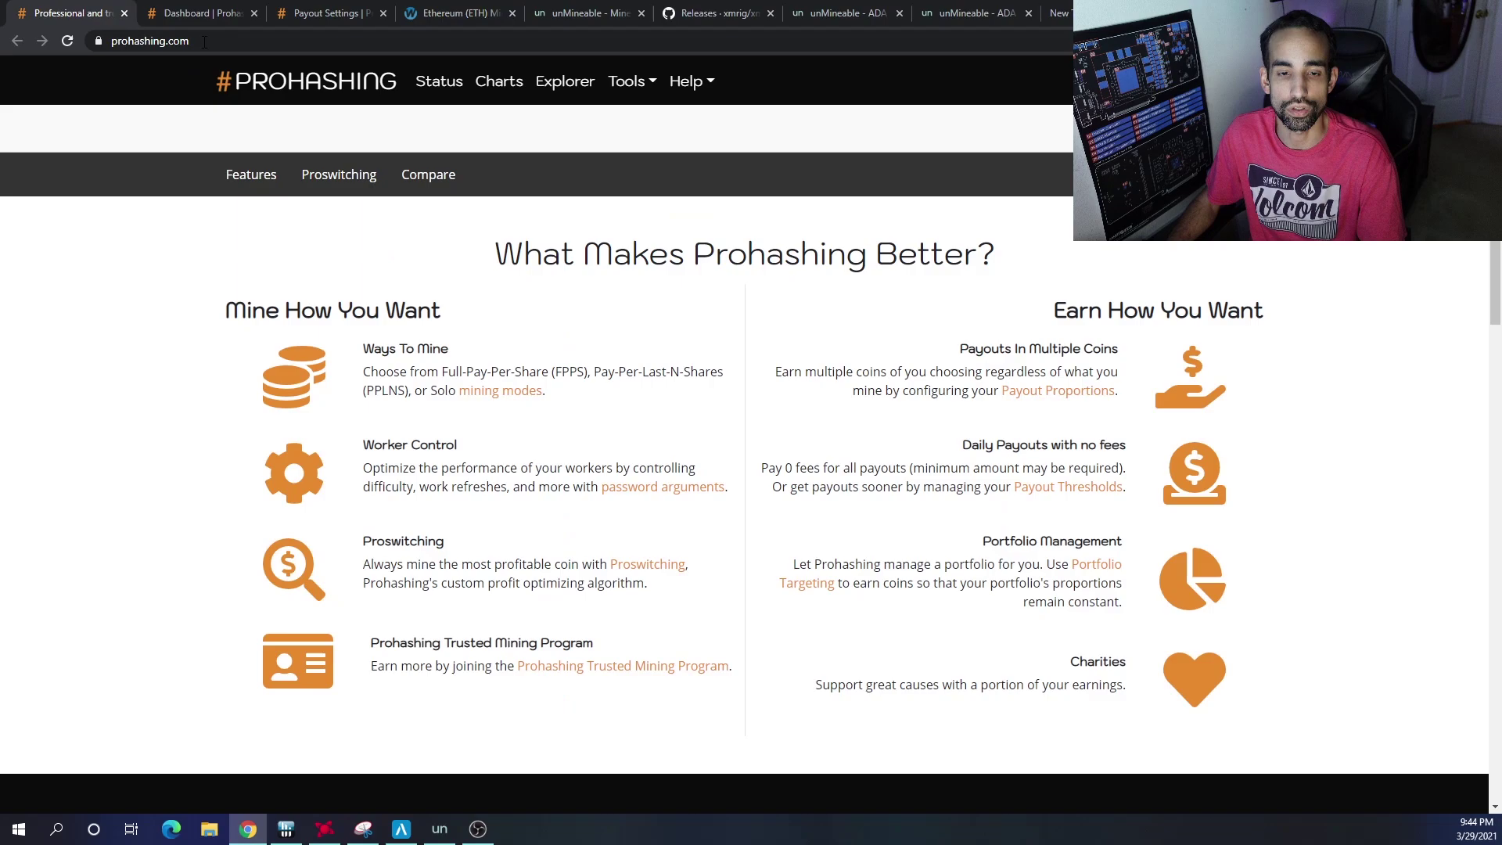
On the ProHashing dashboard, highlight the 7-day $46.92 and today's $33.57 earnings.
{"action": "left_click", "coordinate": [302, 8]}
{"action": "left_click", "coordinate": [235, 11]}
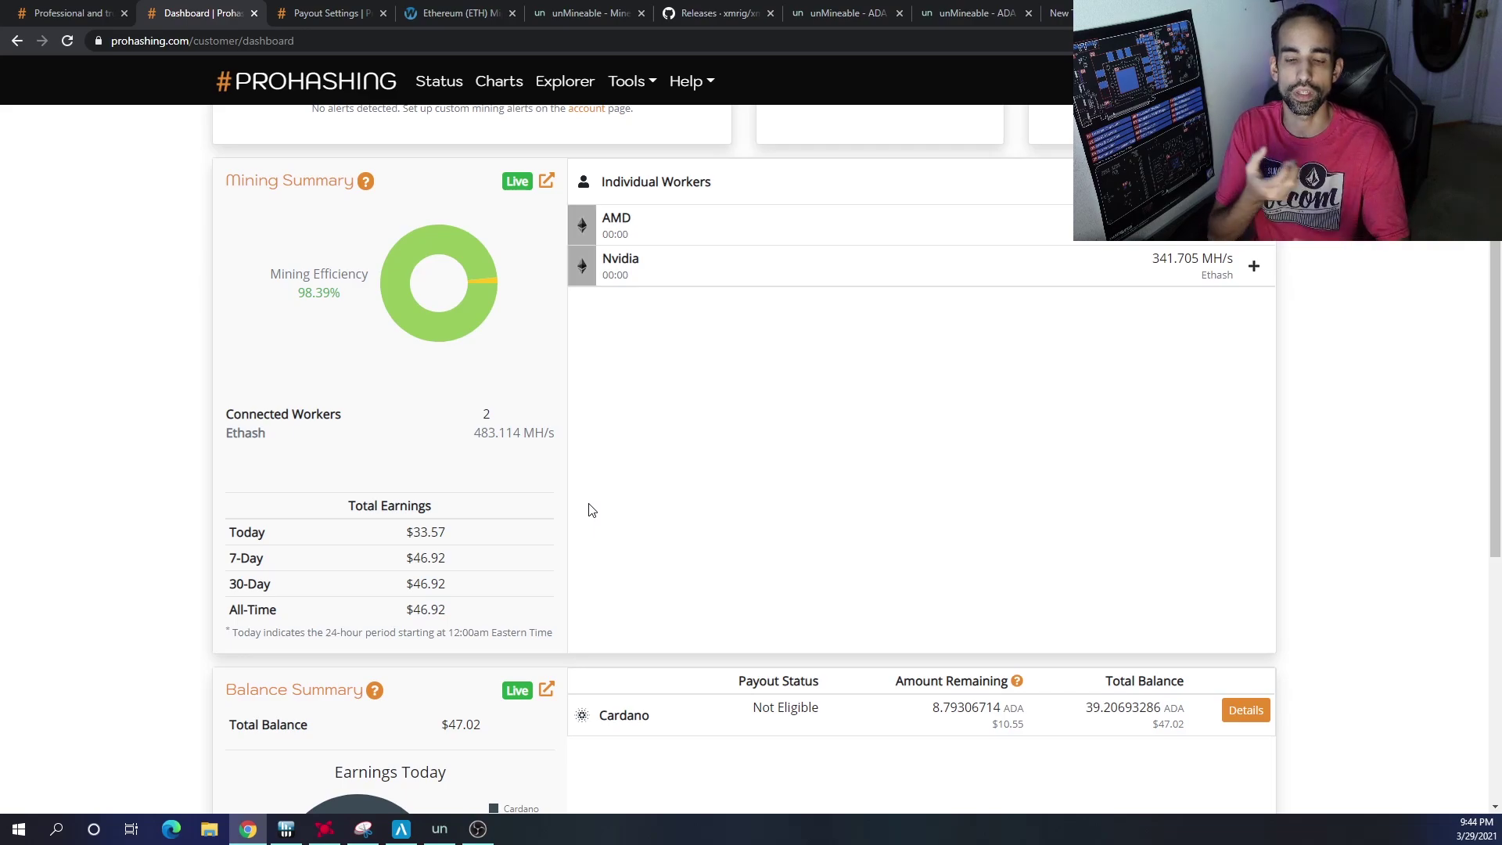
{"action": "left_click_drag", "start_coordinate": [445, 558], "coordinate": [401, 561]}
{"action": "left_click", "coordinate": [462, 567]}
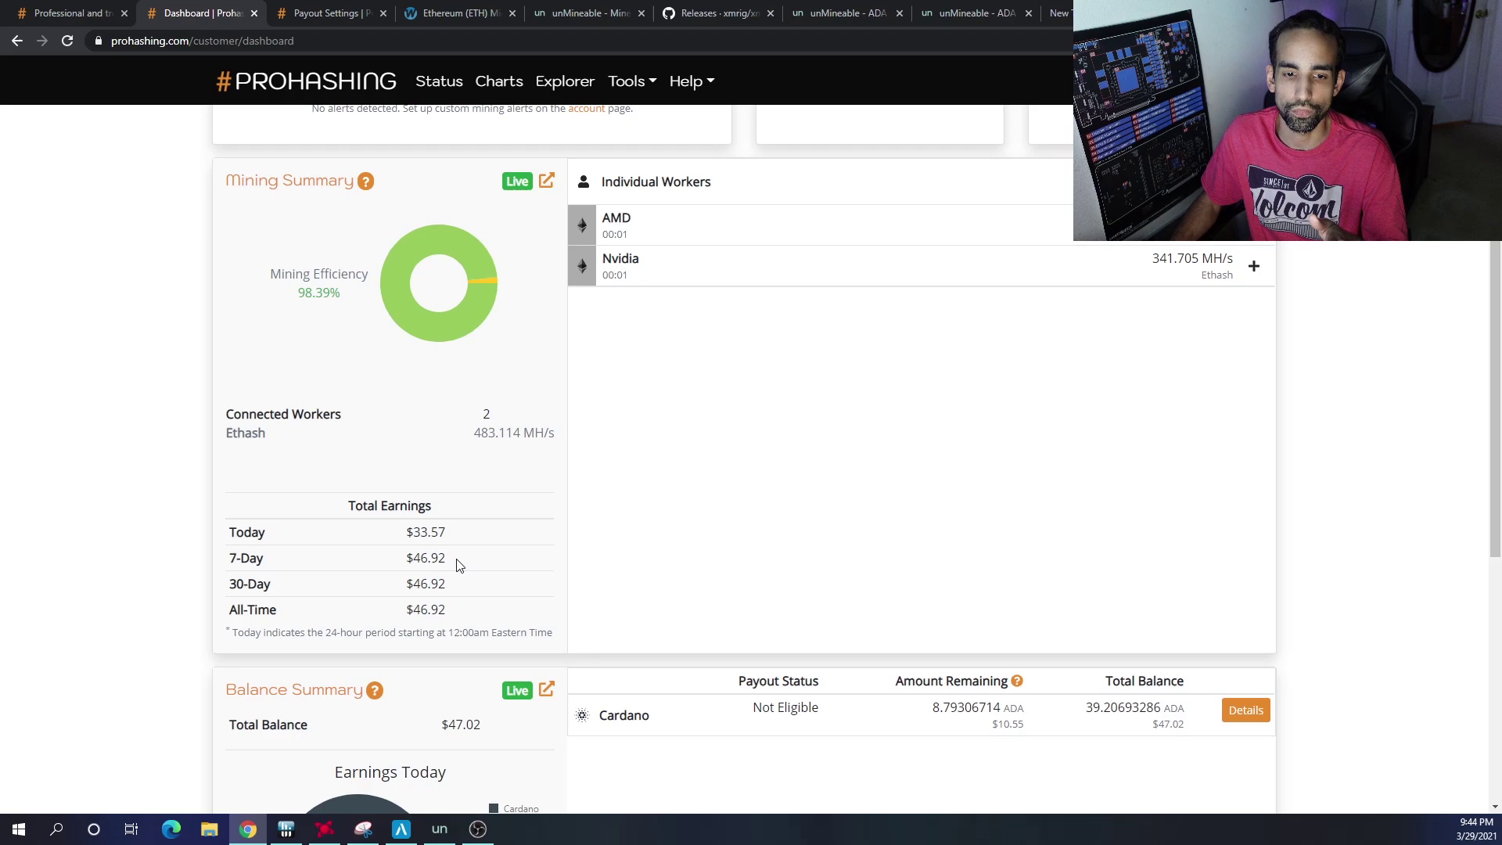
{"action": "left_click_drag", "start_coordinate": [446, 558], "coordinate": [403, 568]}
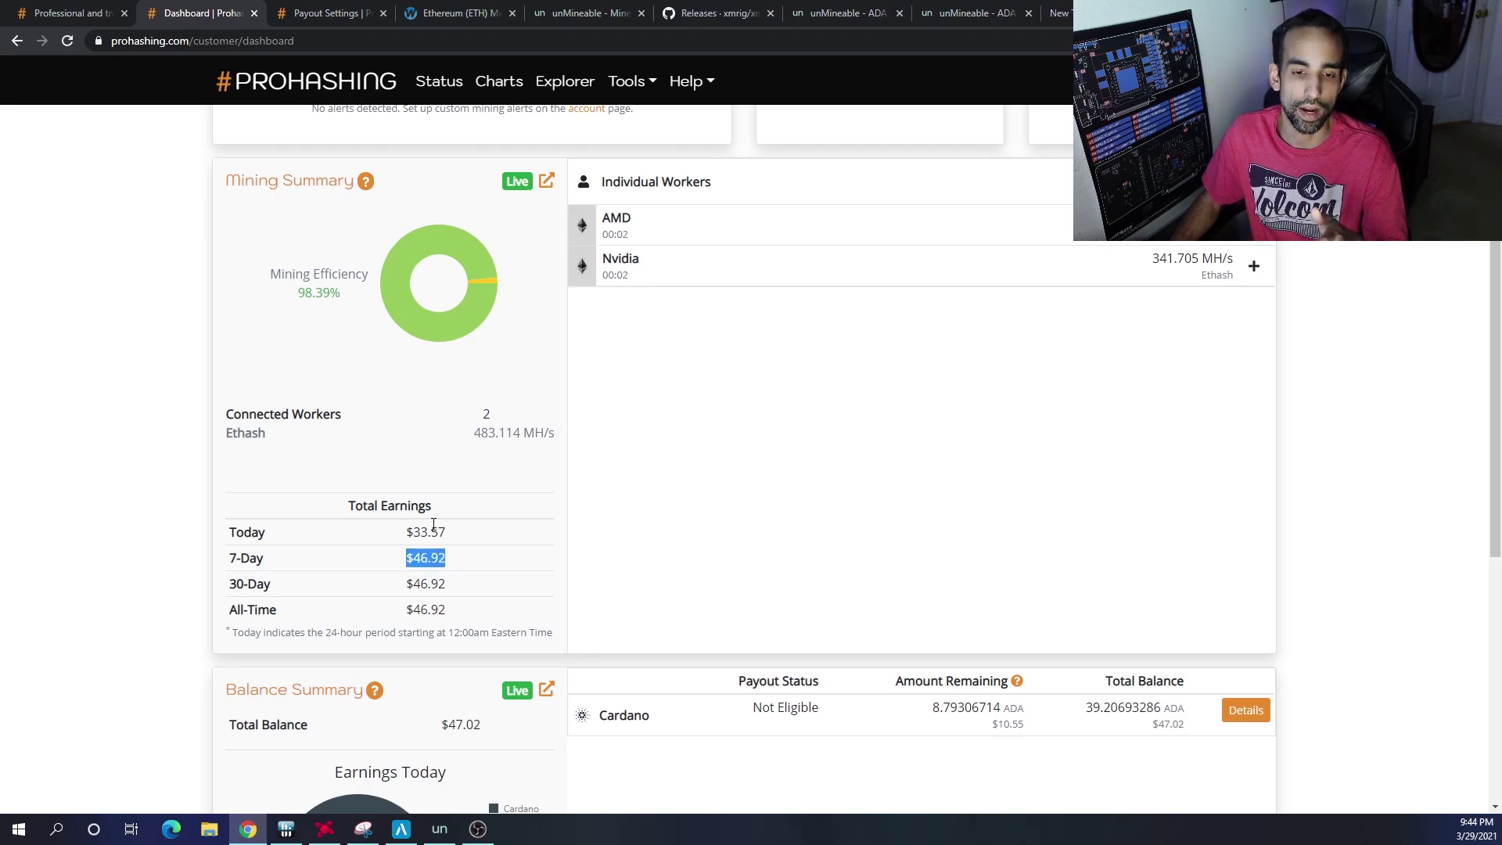
{"action": "left_click_drag", "start_coordinate": [474, 536], "coordinate": [413, 534]}
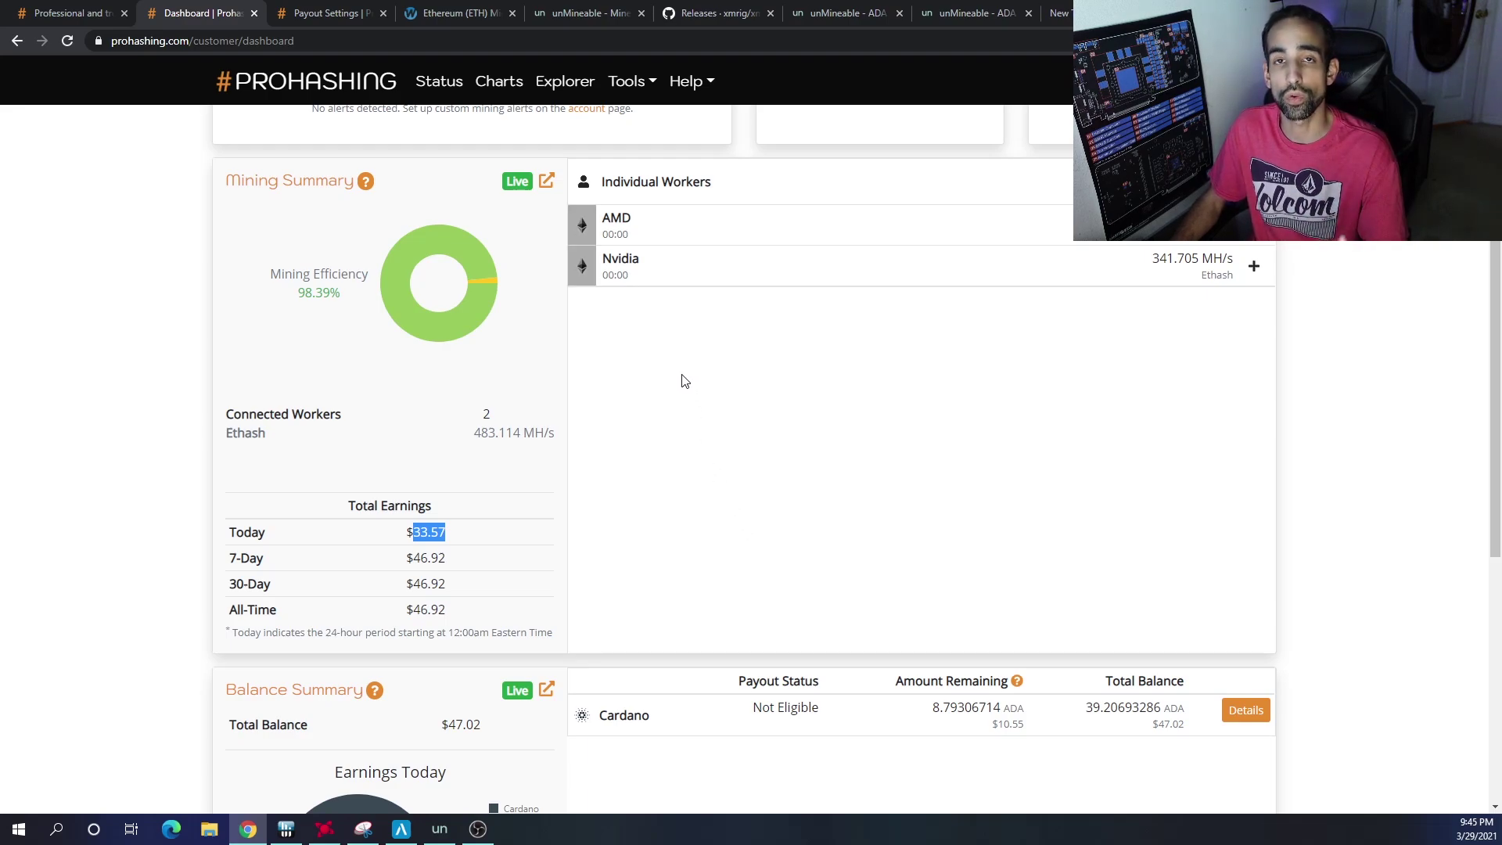
Scroll the unMineable coin list, then open ProHashing's Add Payout list of payout coins.
{"action": "left_click", "coordinate": [586, 14]}
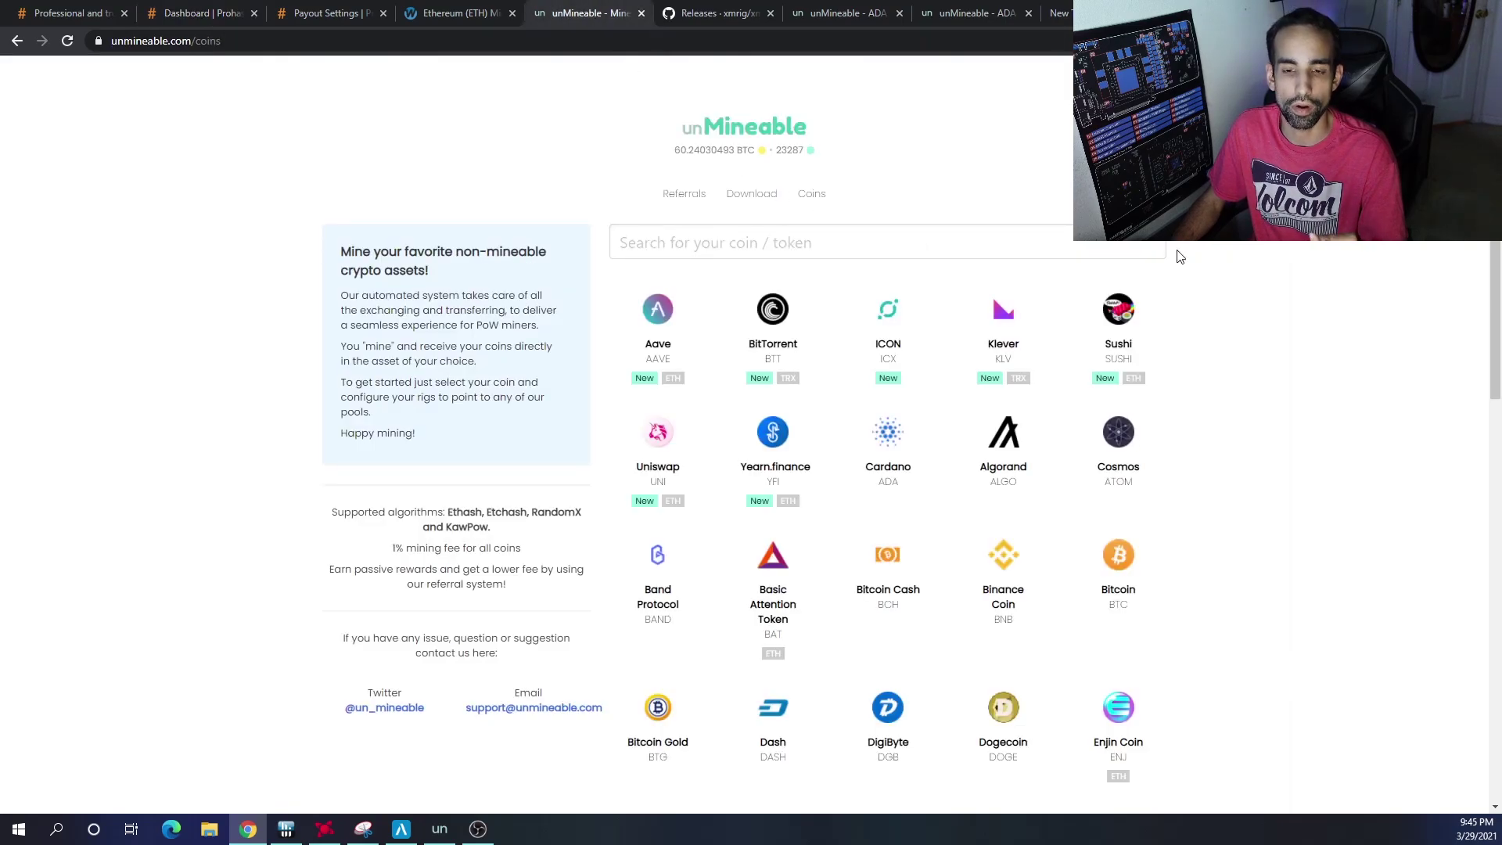
{"action": "scroll", "coordinate": [1202, 335], "scroll_direction": "down", "scroll_amount": 1}
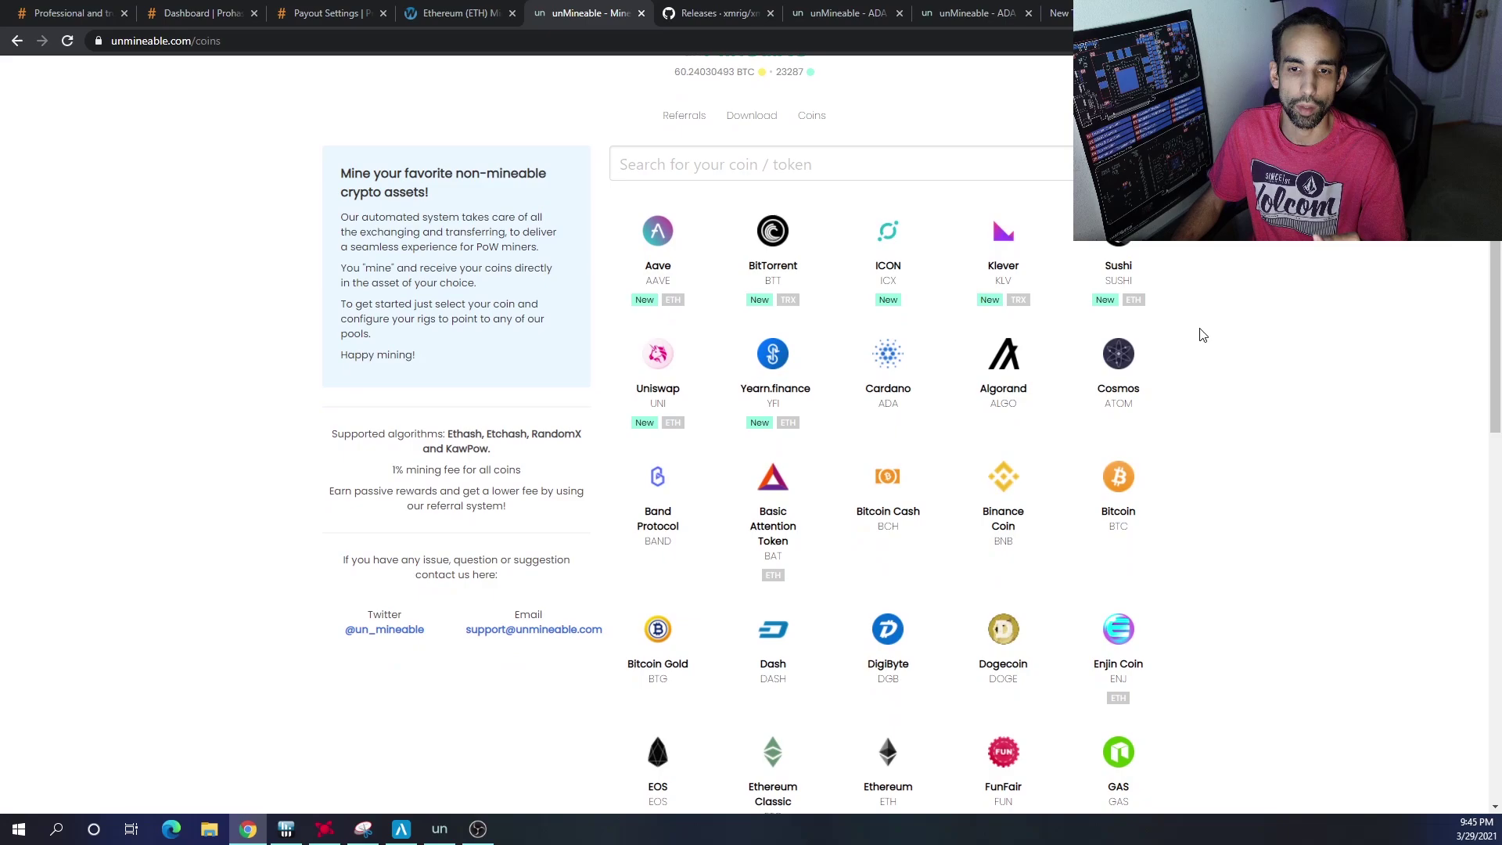
{"action": "left_click", "coordinate": [334, 12]}
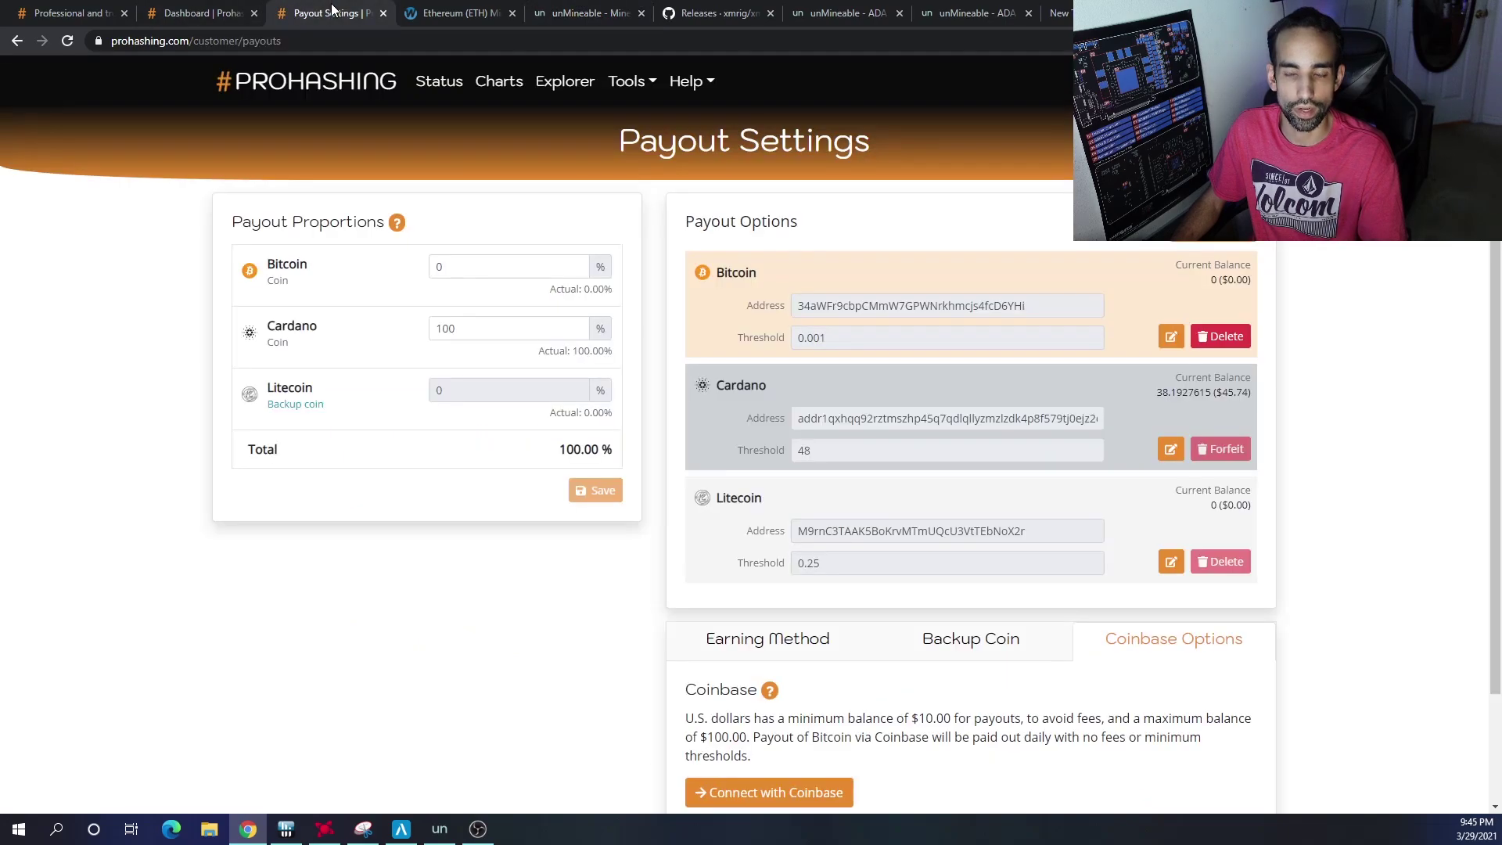
{"action": "left_click", "coordinate": [1243, 221]}
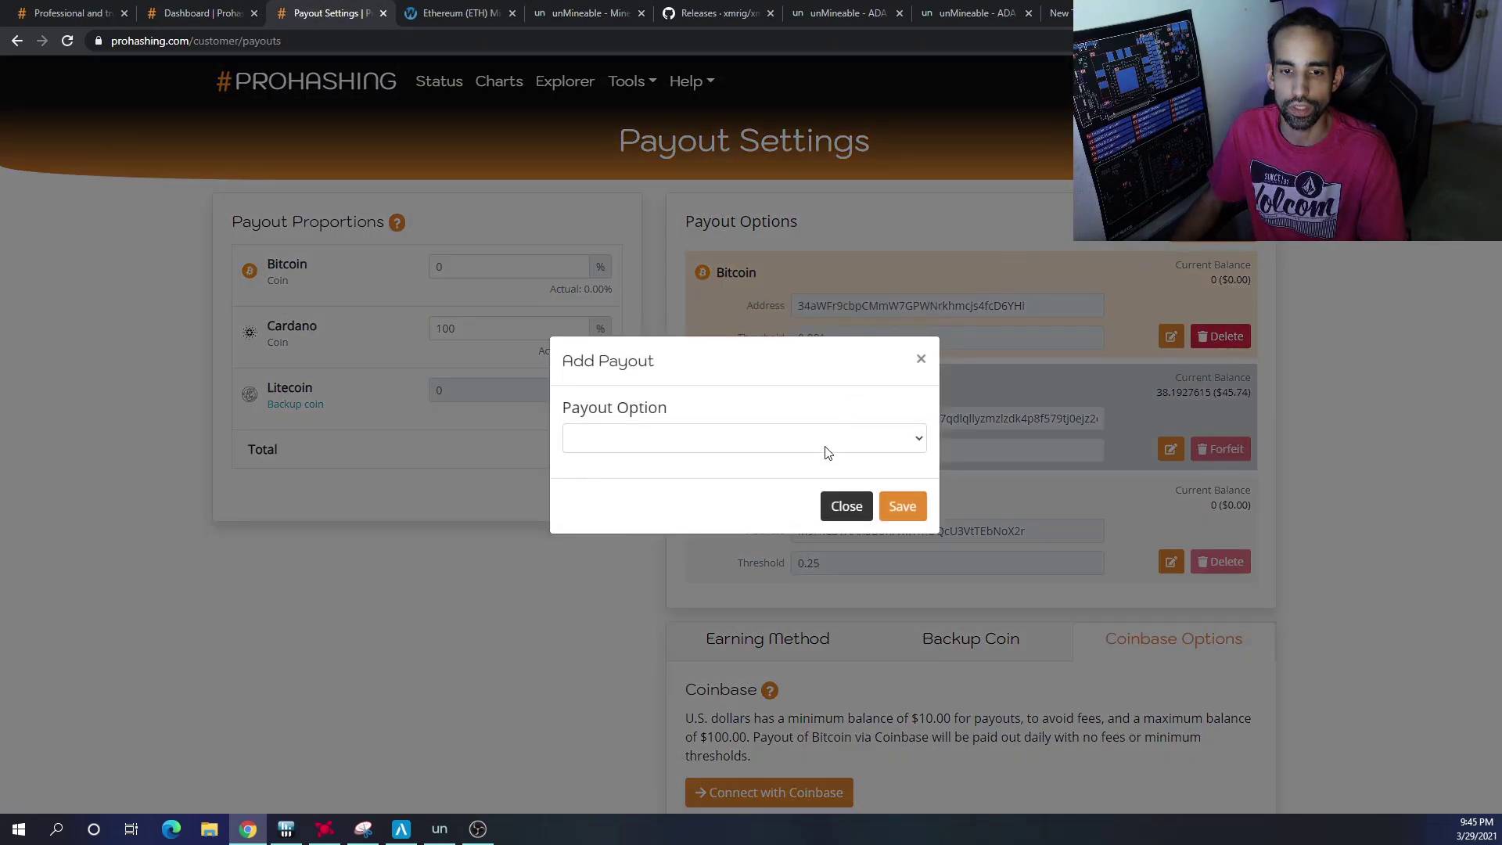
{"action": "left_click", "coordinate": [825, 443]}
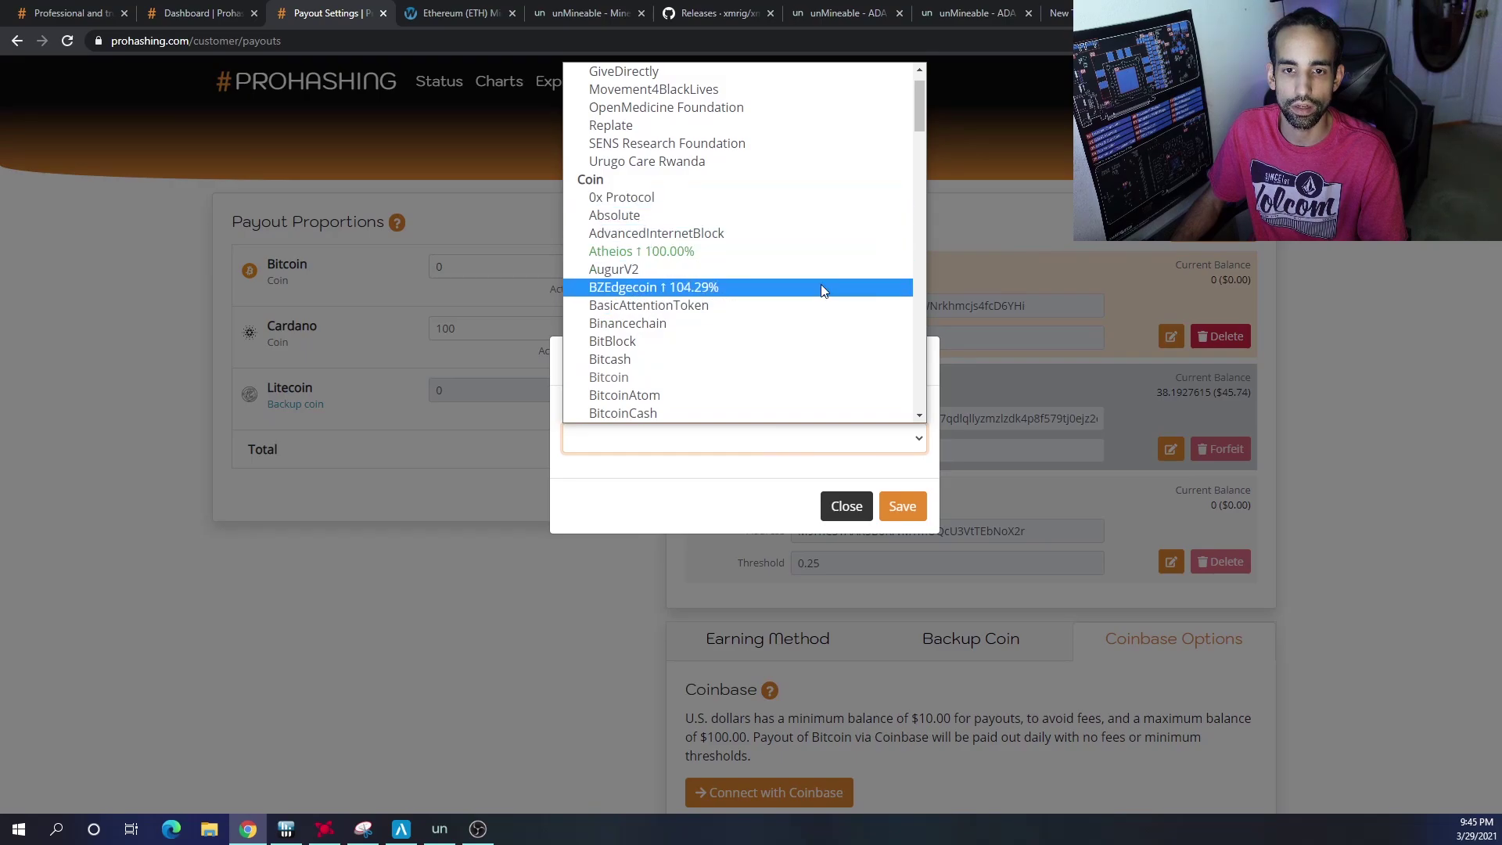
Close the payout form and return to unMineable's coin list, where Sushi is marked New.
{"action": "left_click", "coordinate": [993, 225]}
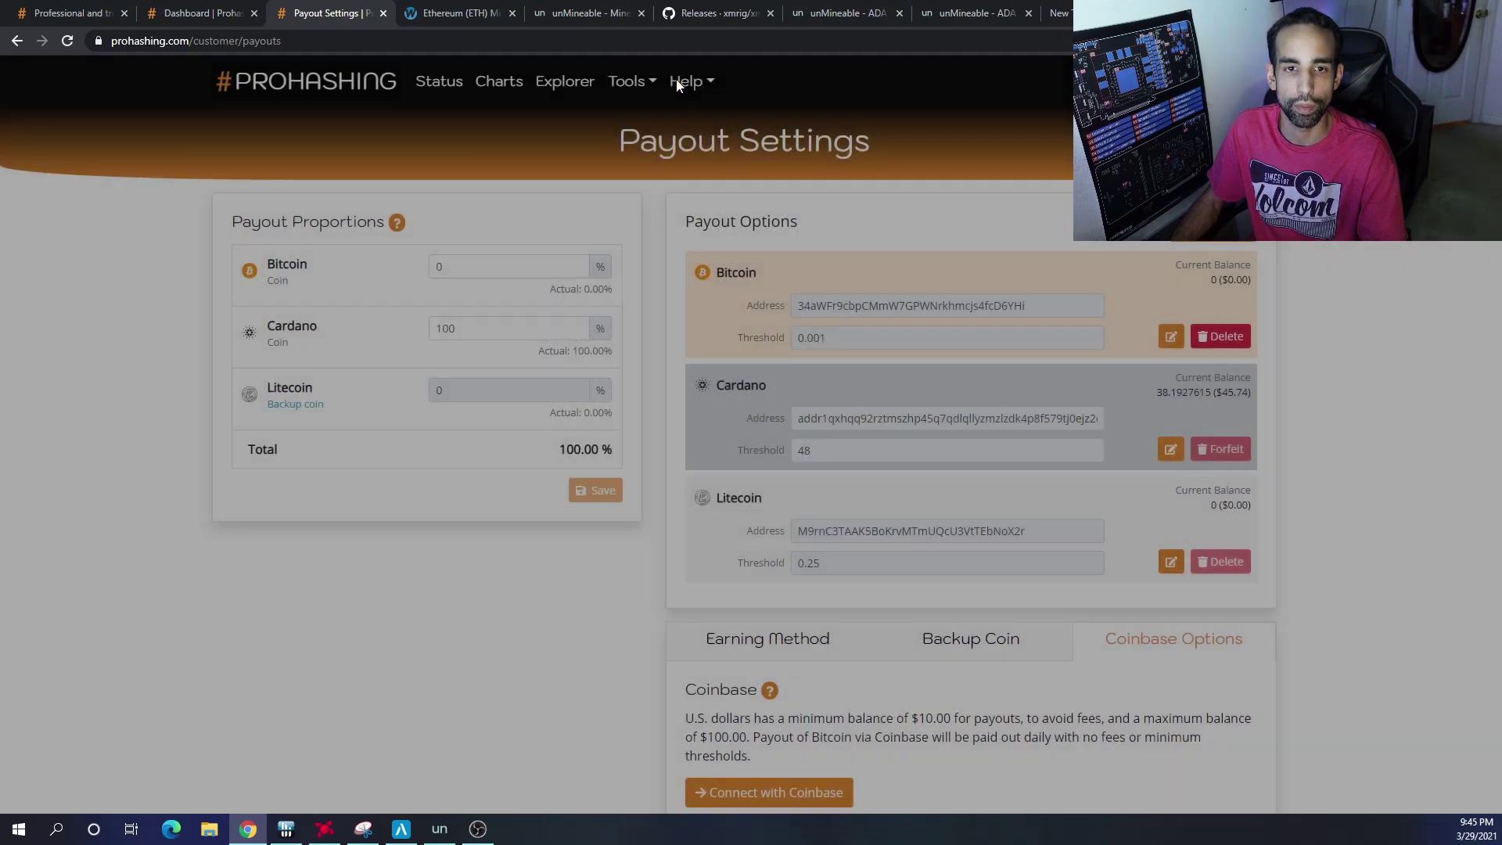
{"action": "left_click", "coordinate": [602, 12]}
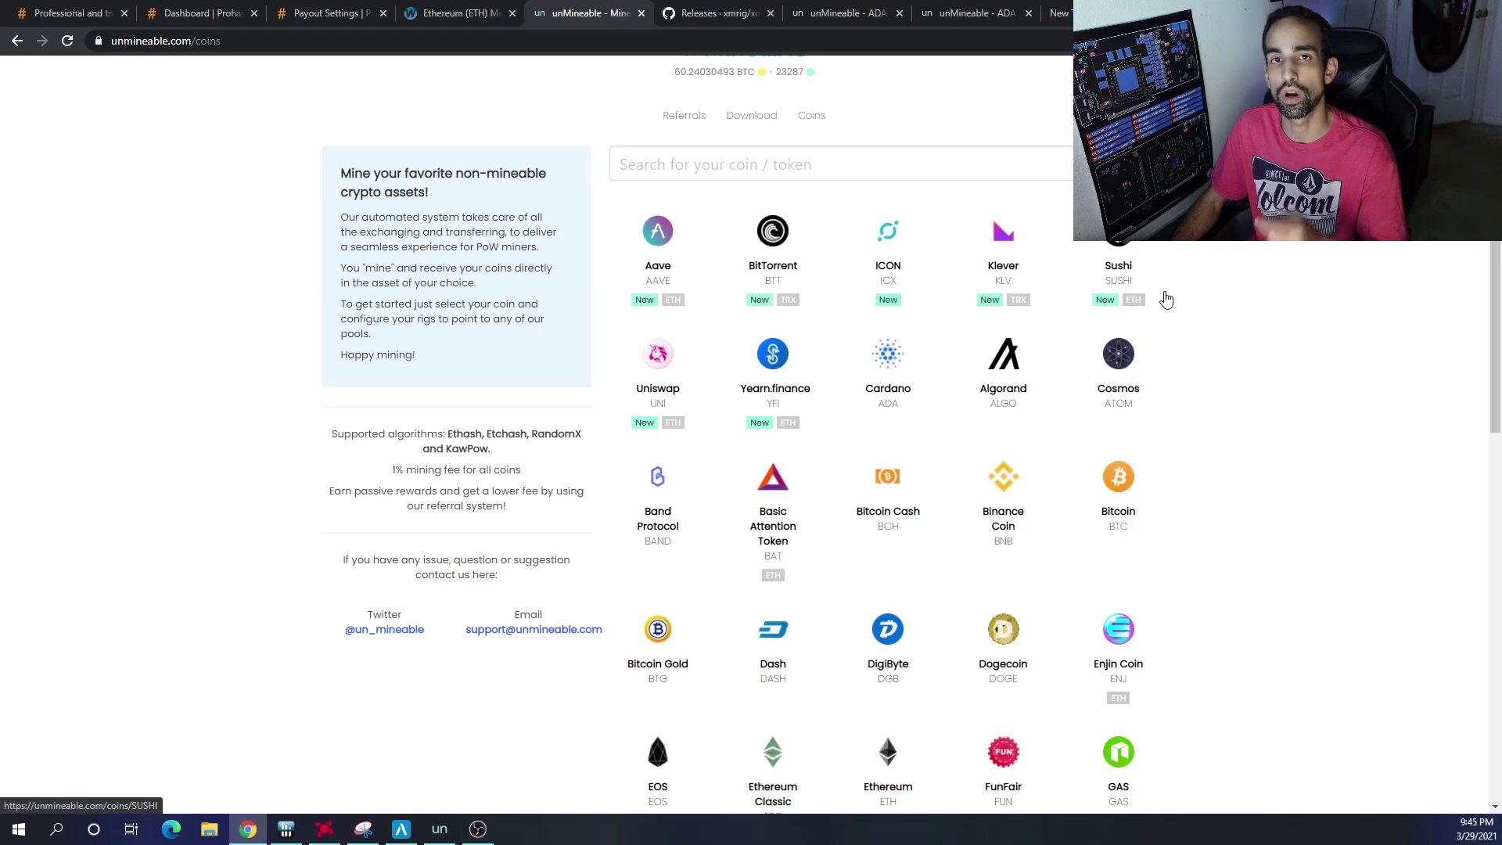
{"action": "mouse_move", "coordinate": [1120, 302]}
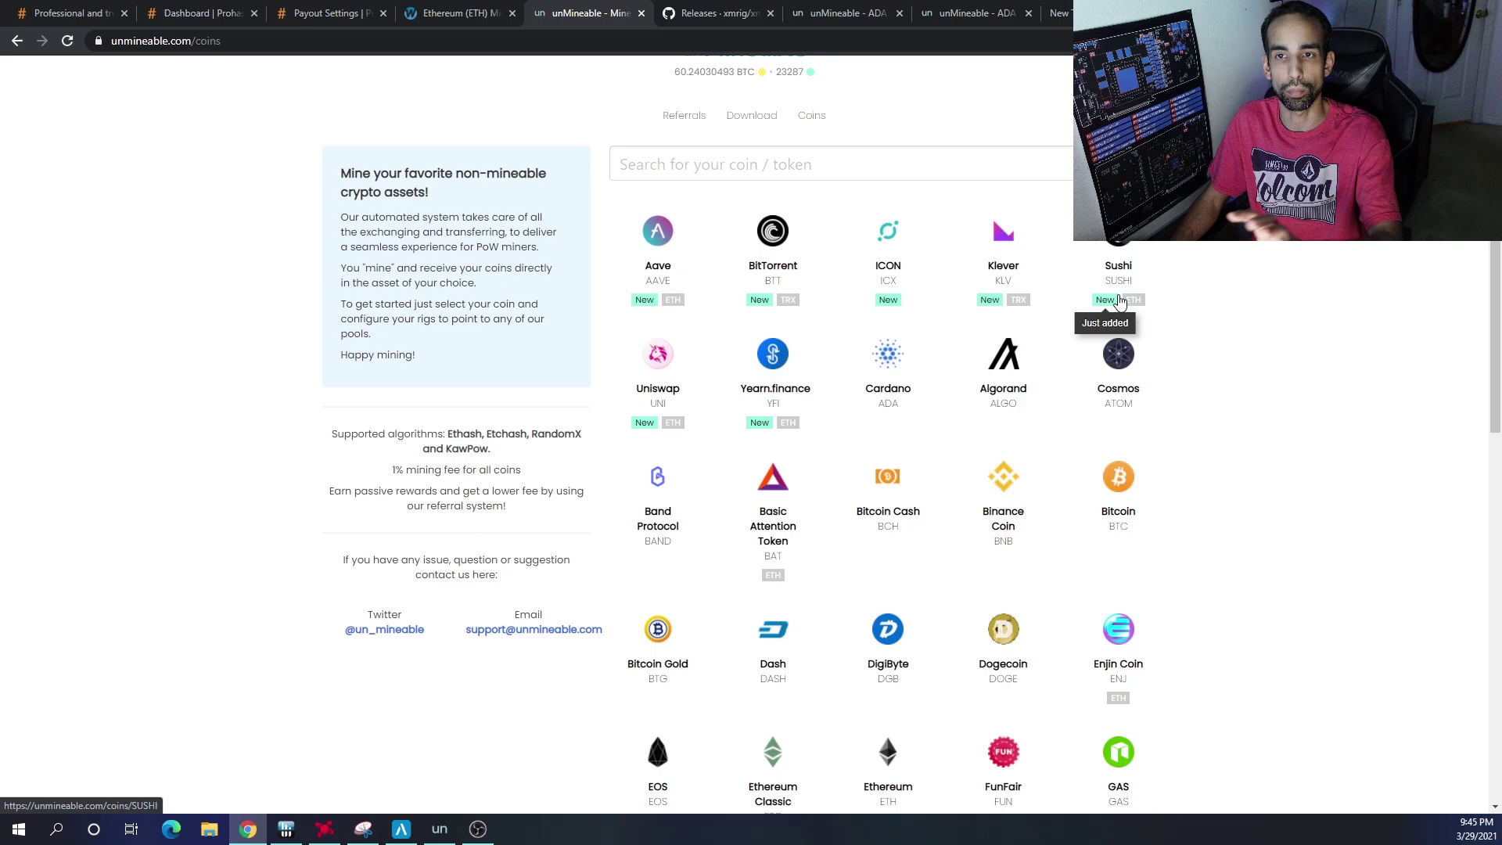
Toggle ProHashing in Awesome Miner's Profit Switching options, then cancel unchanged and minimize the window.
{"action": "left_click", "coordinate": [400, 828]}
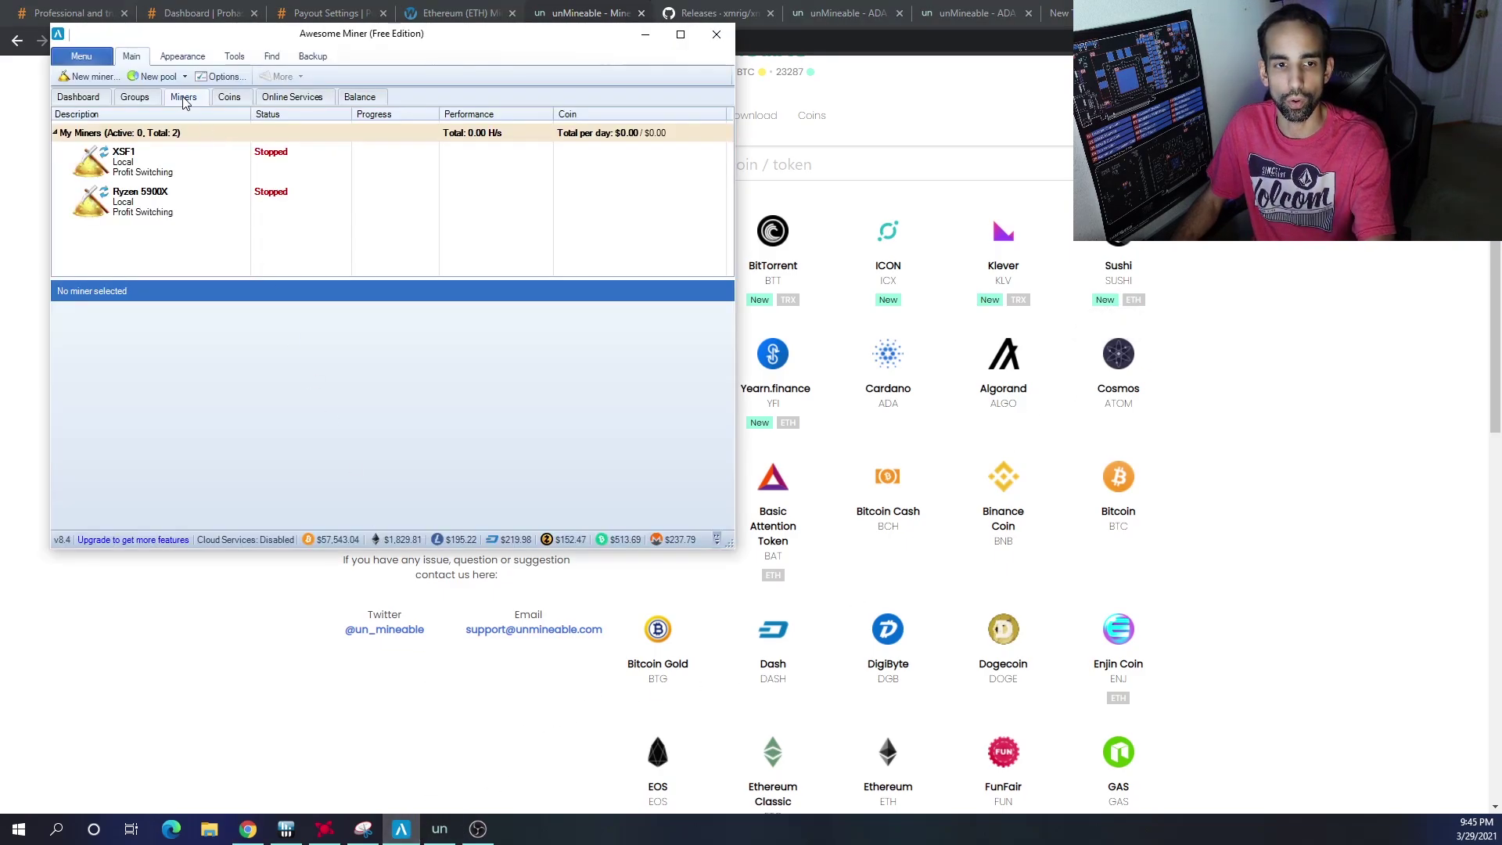
{"action": "left_click", "coordinate": [221, 76]}
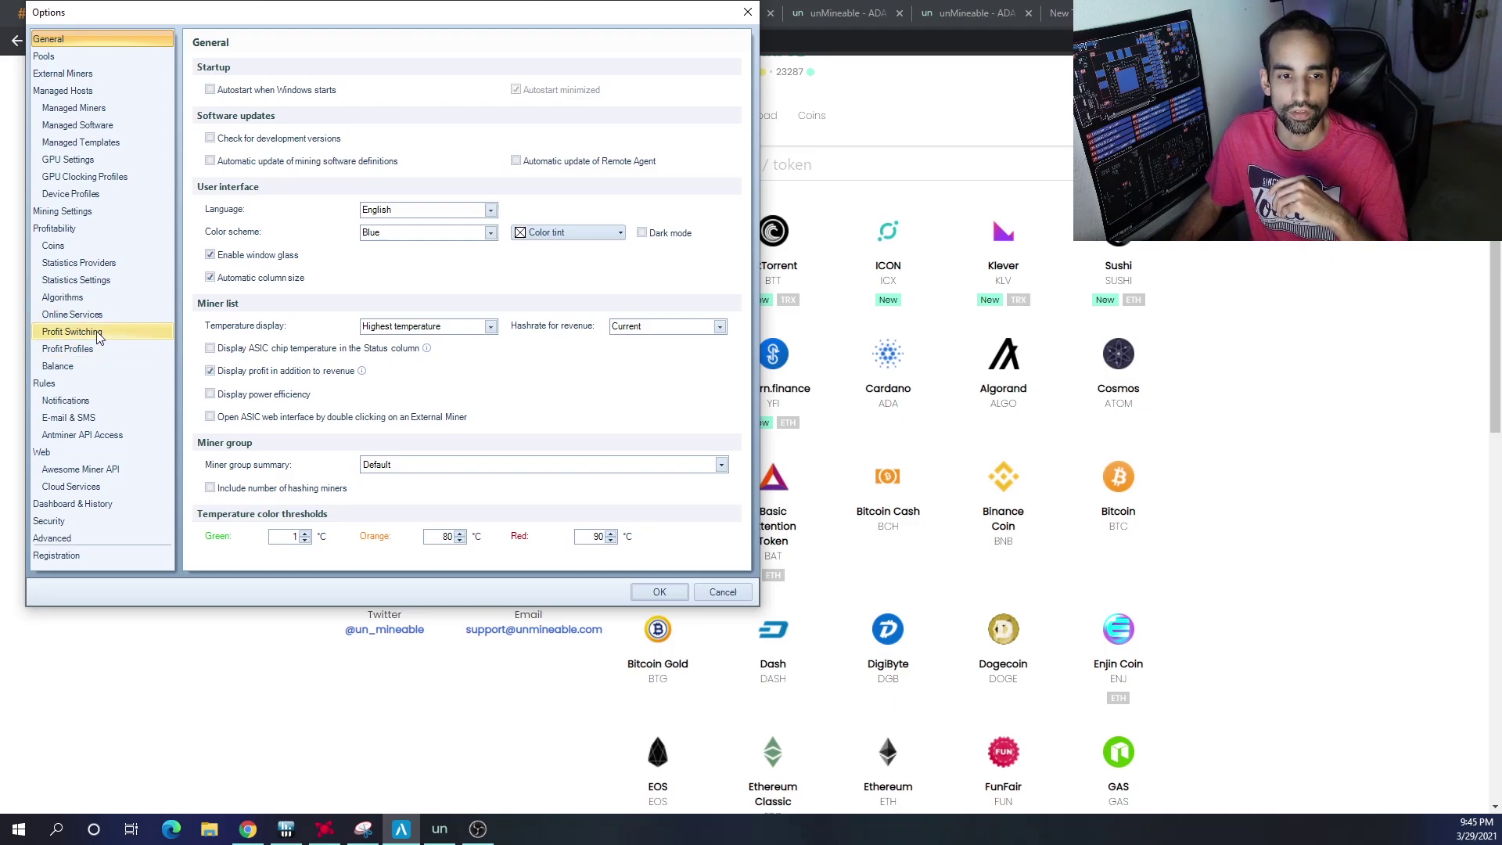
{"action": "left_click", "coordinate": [103, 333]}
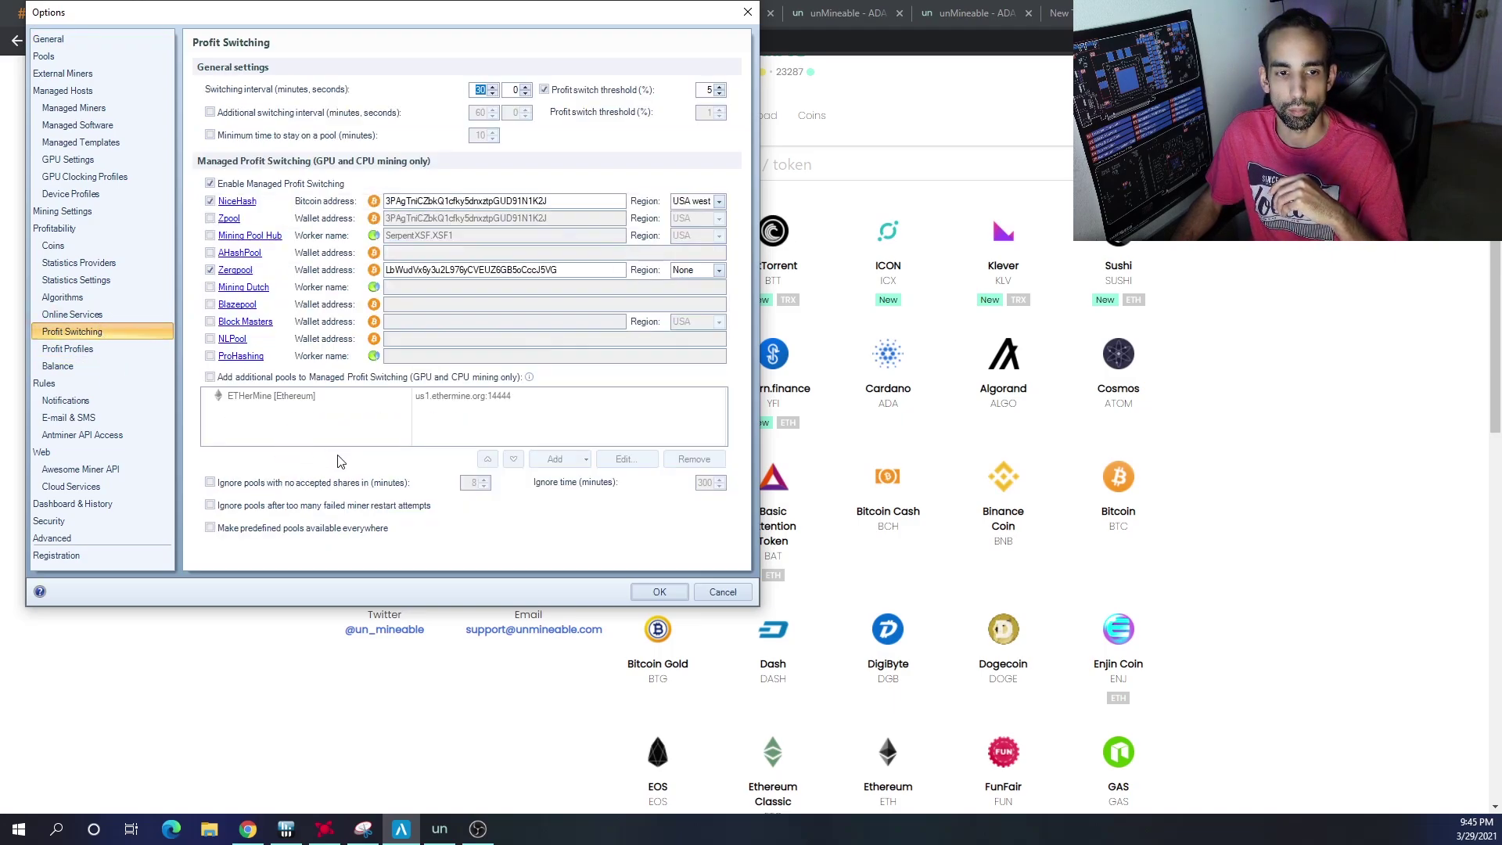
{"action": "left_click", "coordinate": [211, 357]}
{"action": "left_click", "coordinate": [210, 357]}
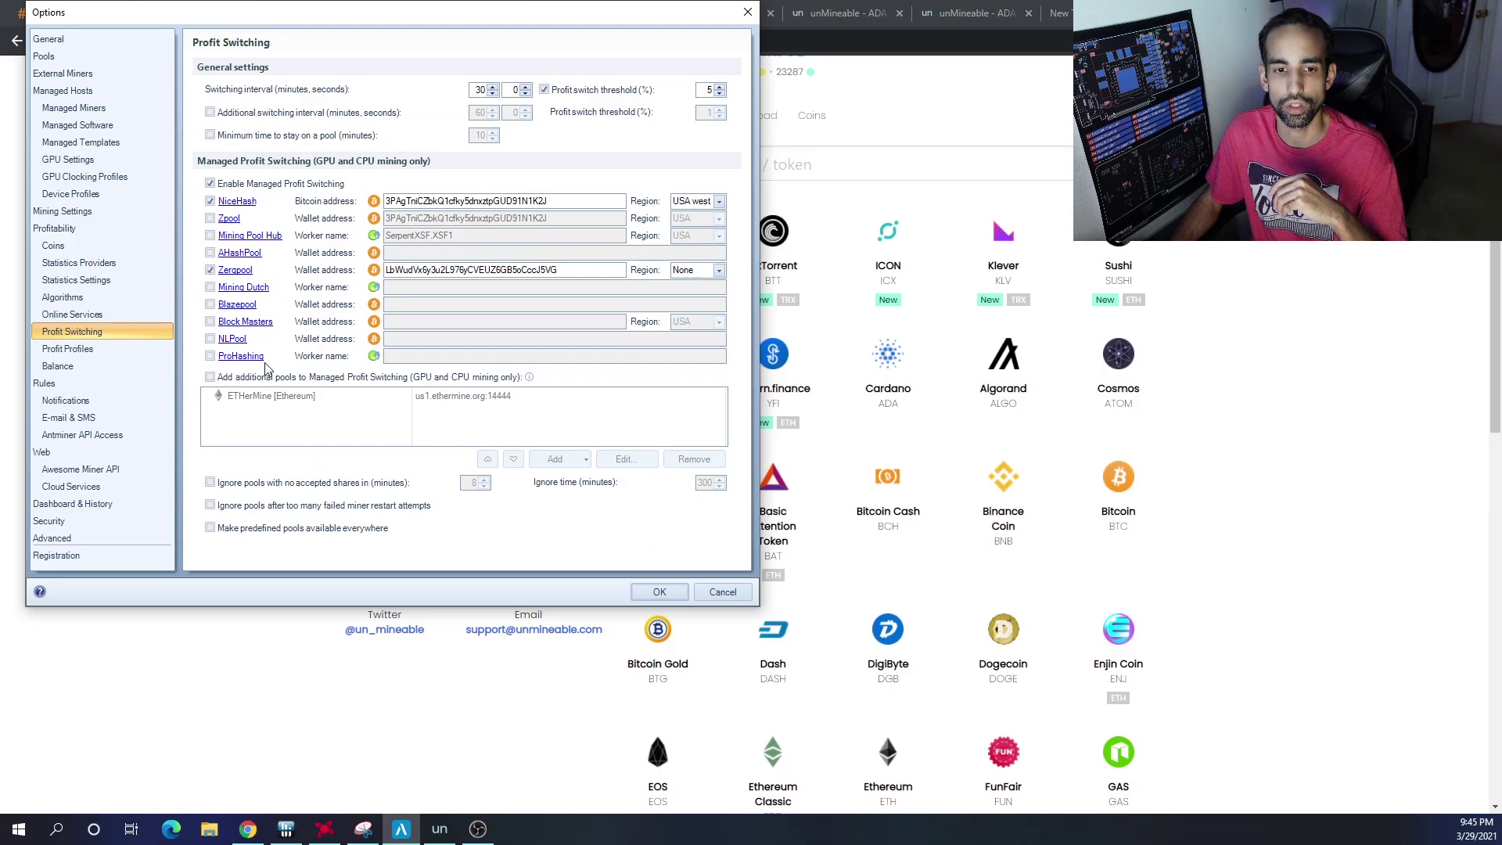
{"action": "left_click", "coordinate": [718, 593]}
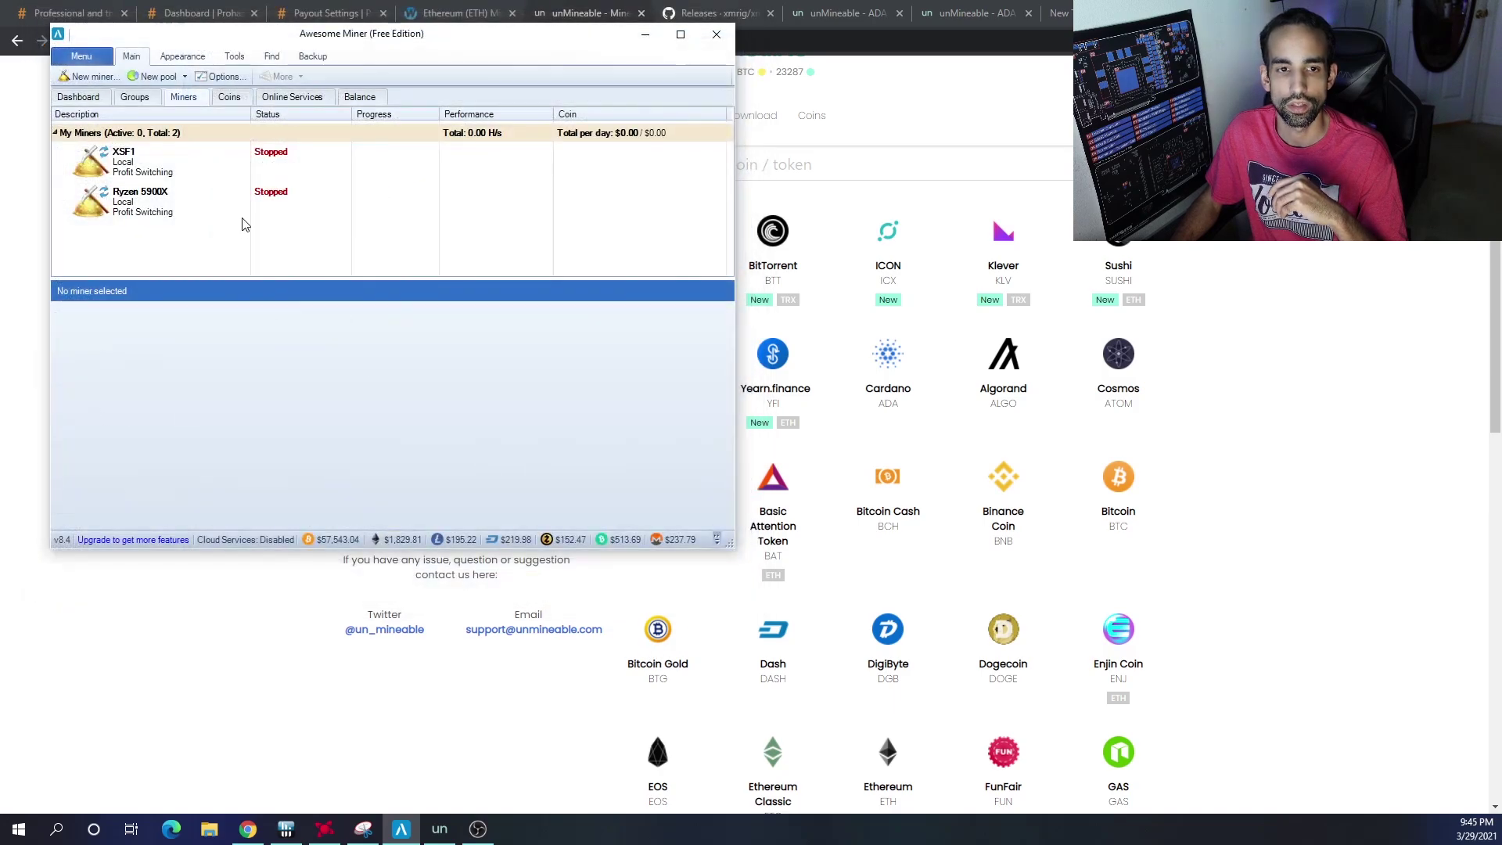
{"action": "left_click", "coordinate": [645, 36]}
Glance at ProHashing's payout thresholds, then open unMineable's Download page for the unMineable Miner.
{"action": "left_click", "coordinate": [337, 13]}
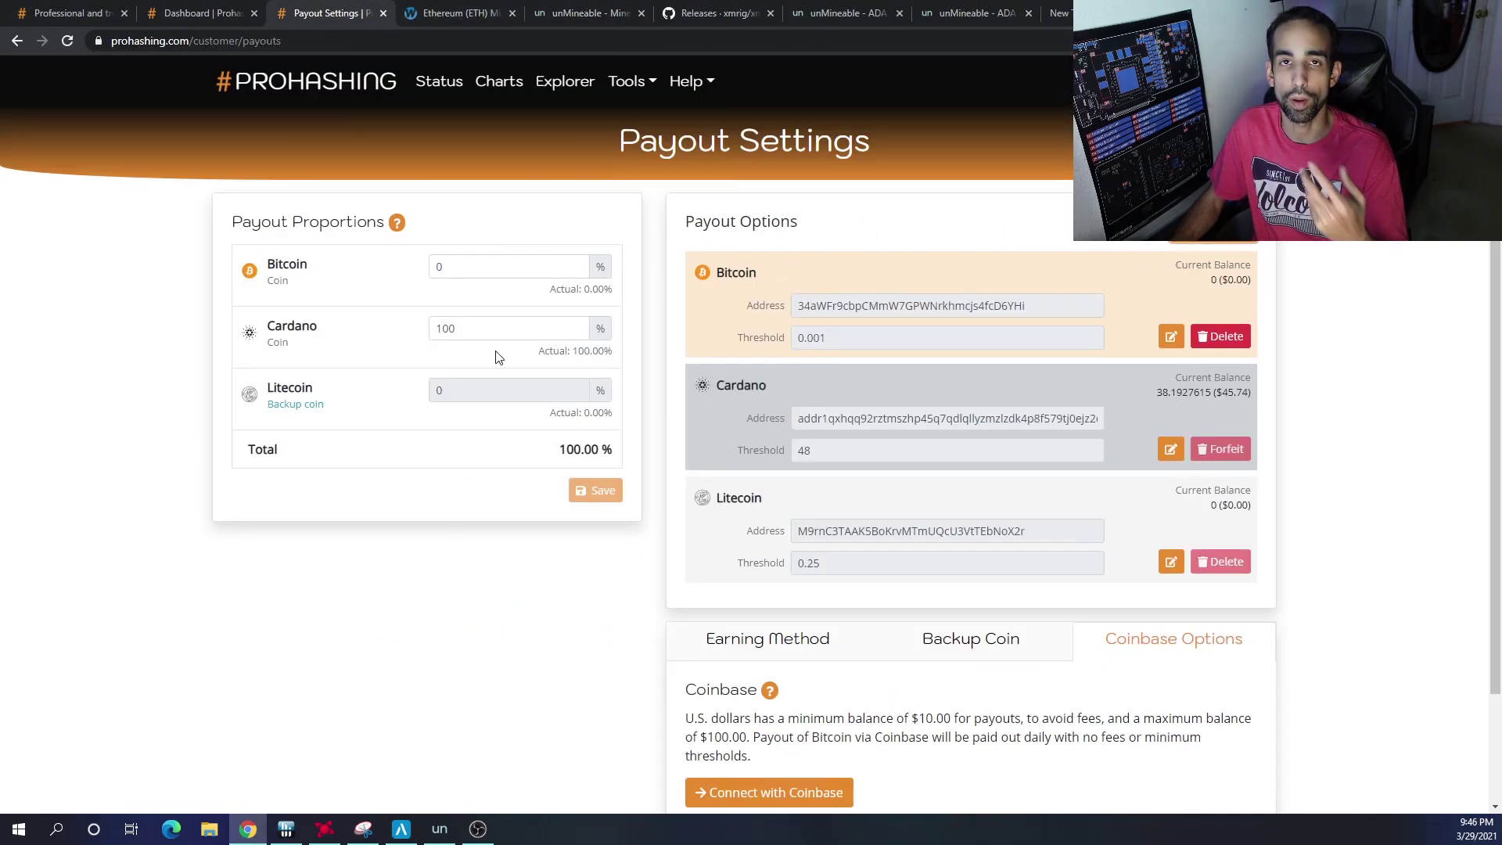
{"action": "left_click", "coordinate": [587, 7]}
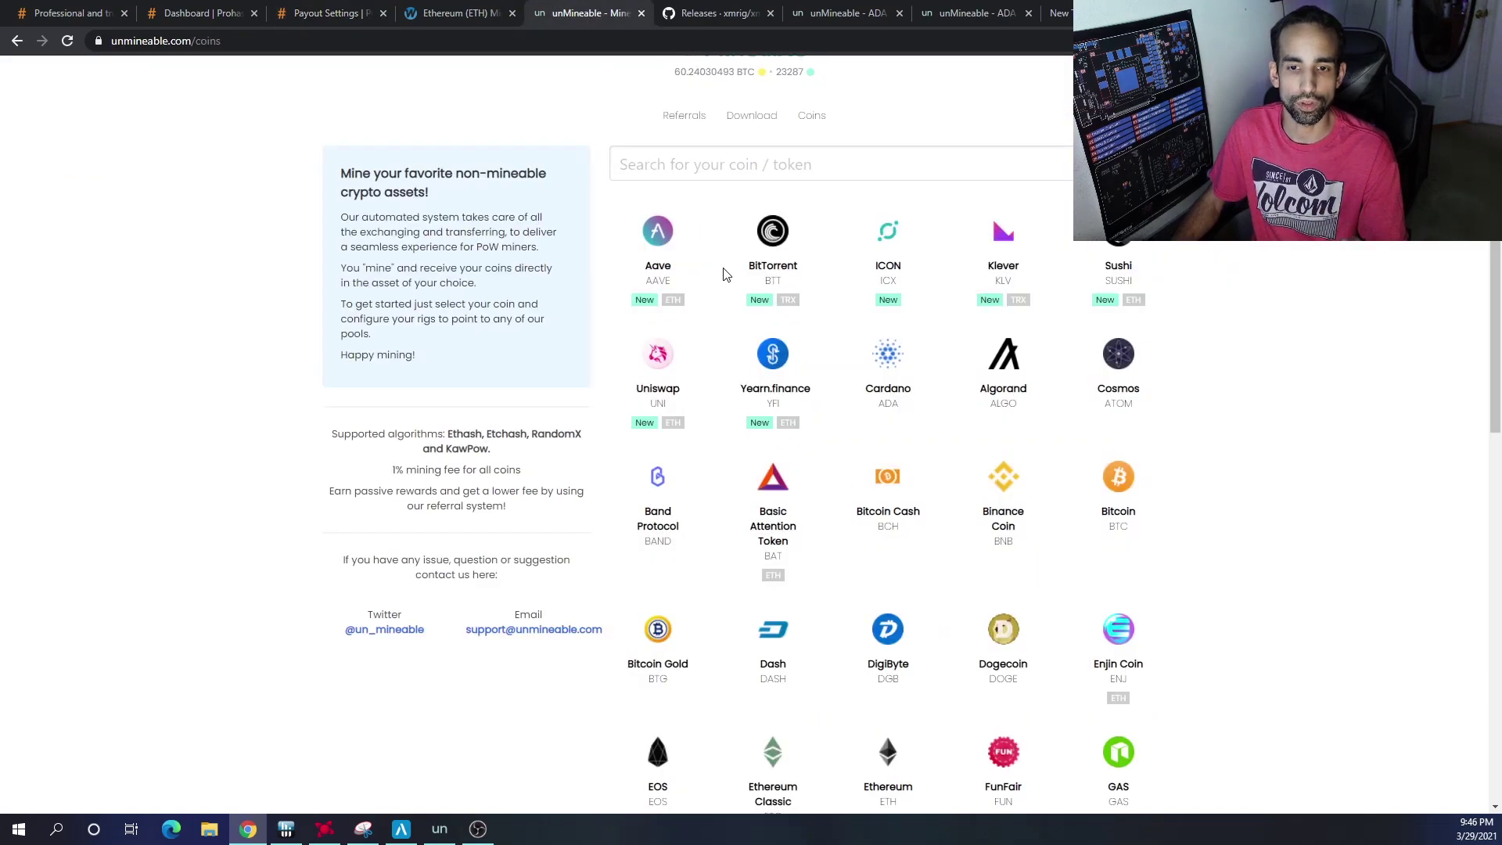
{"action": "scroll", "coordinate": [750, 234], "scroll_direction": "up", "scroll_amount": 1}
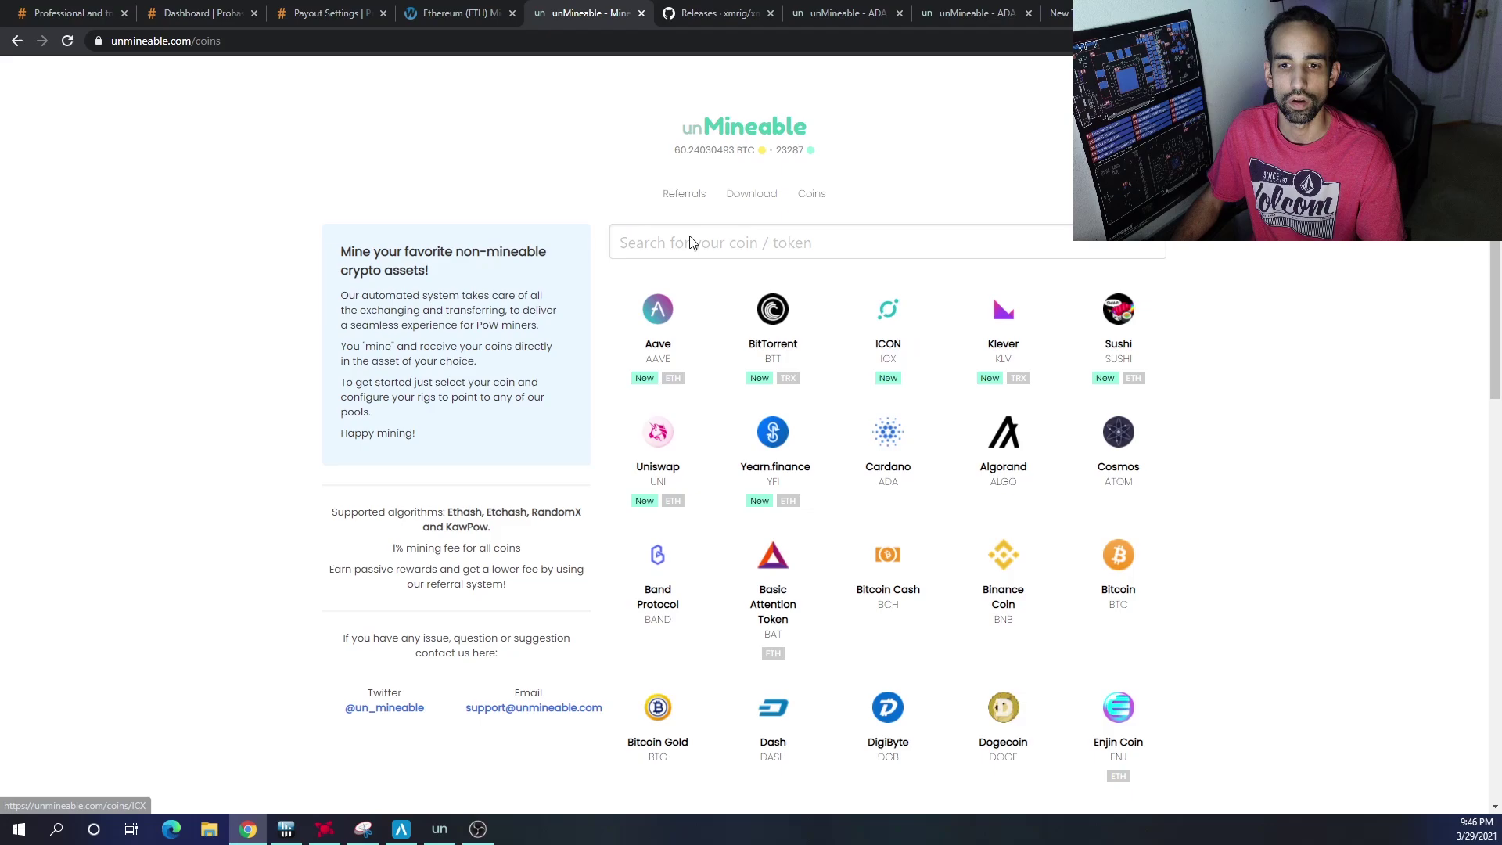
{"action": "left_click", "coordinate": [755, 196]}
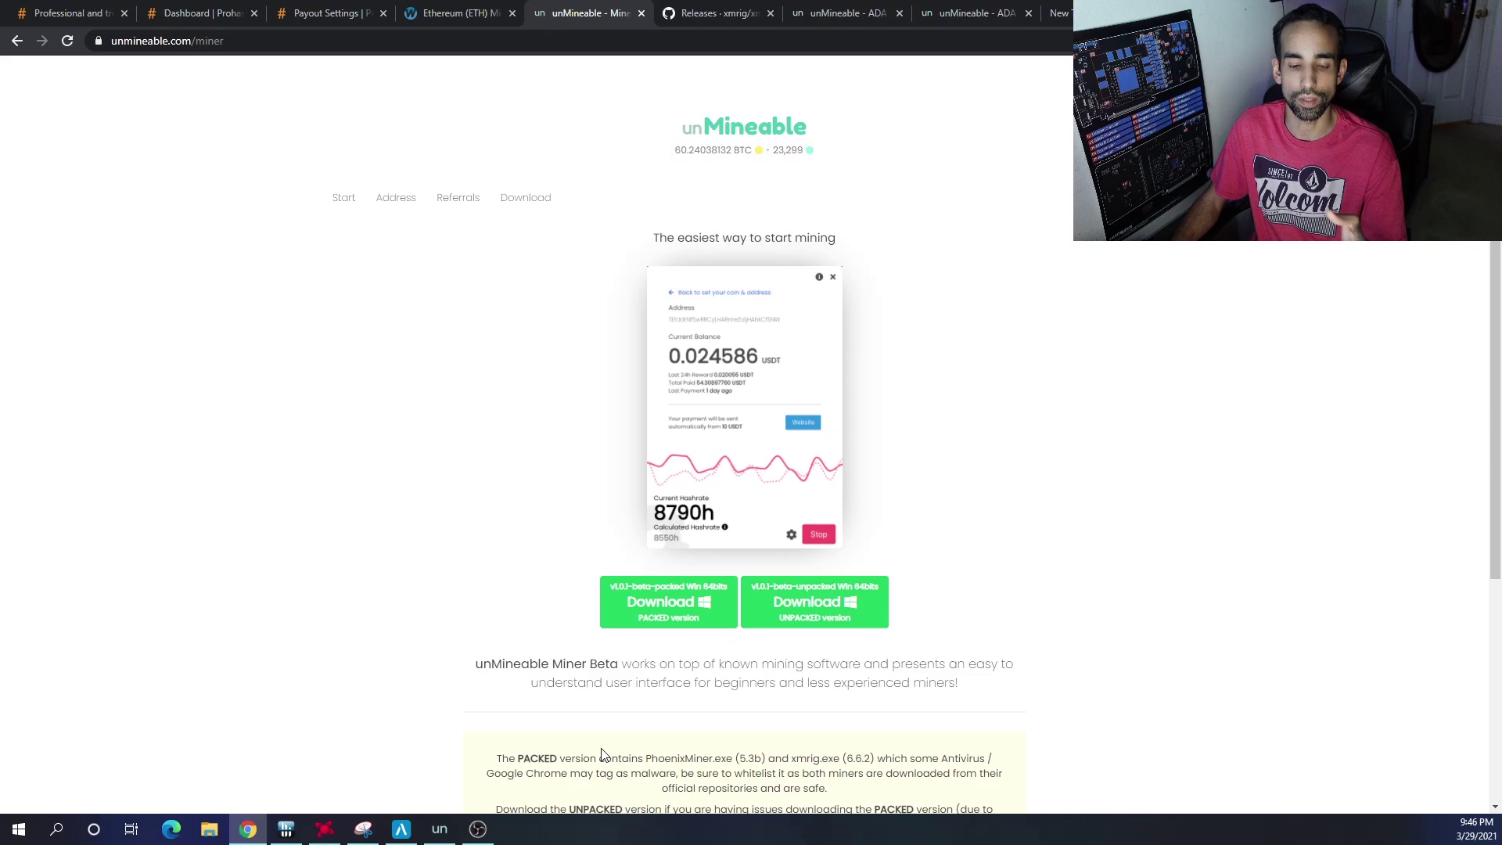
Review unMineable Miner's worker and algorithm settings, then stop mining so the hashrate drops to 0Mh.
{"action": "left_click", "coordinate": [445, 836]}
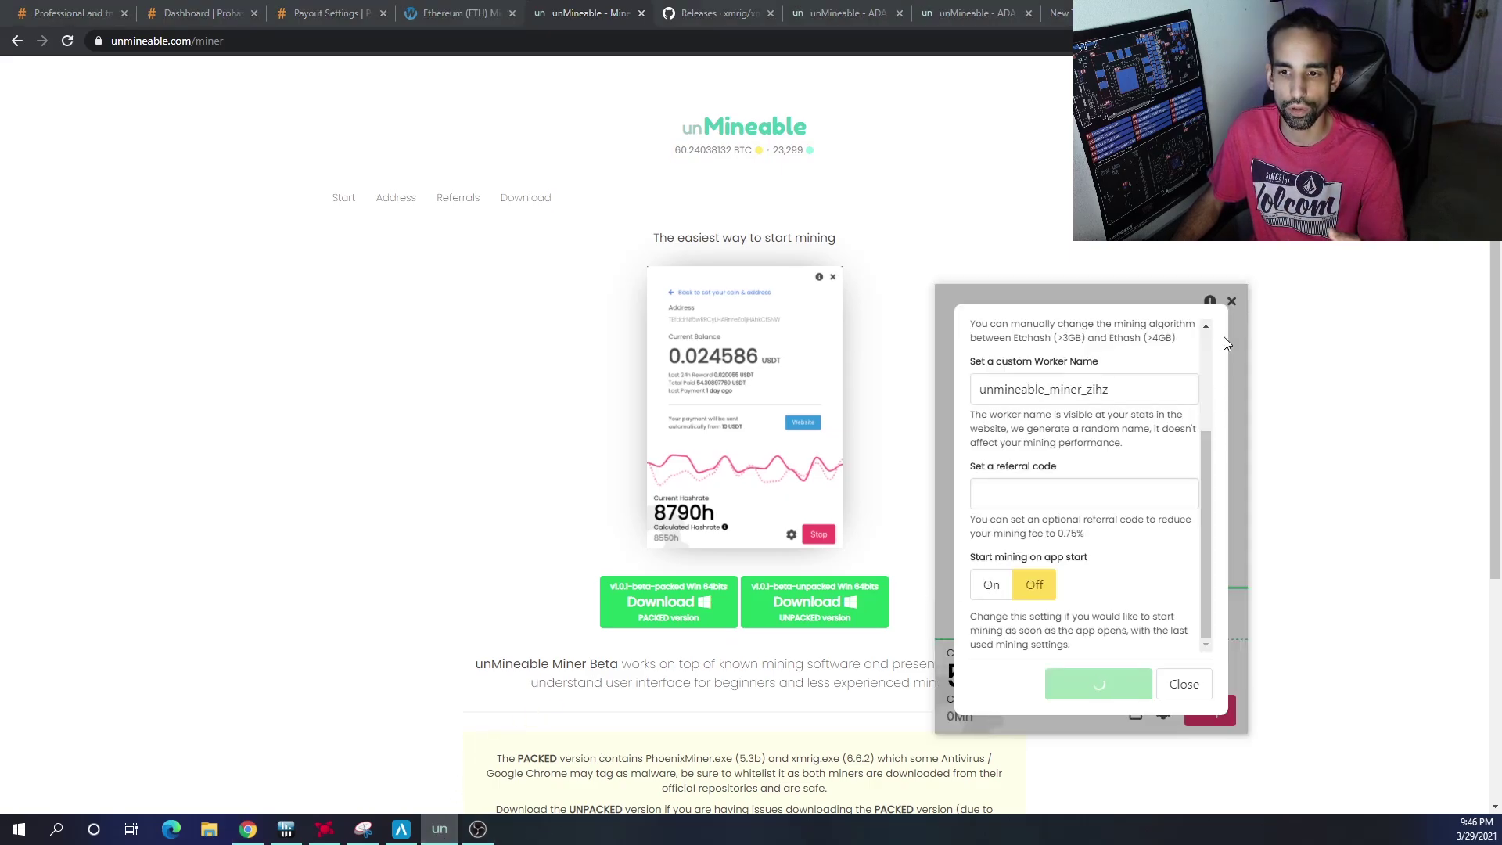
{"action": "left_click", "coordinate": [1184, 686]}
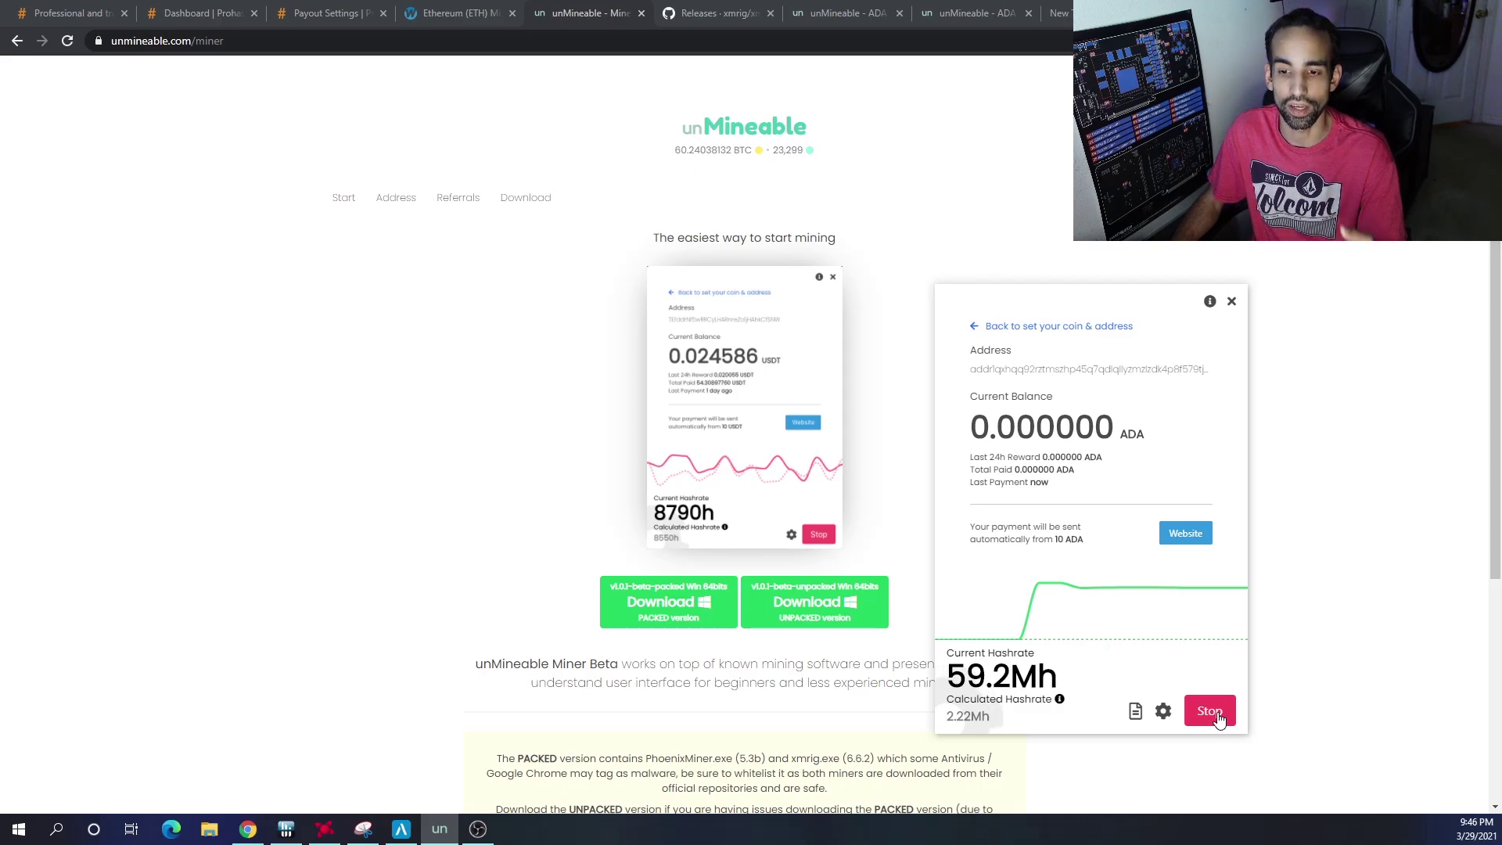
{"action": "left_click", "coordinate": [1164, 710]}
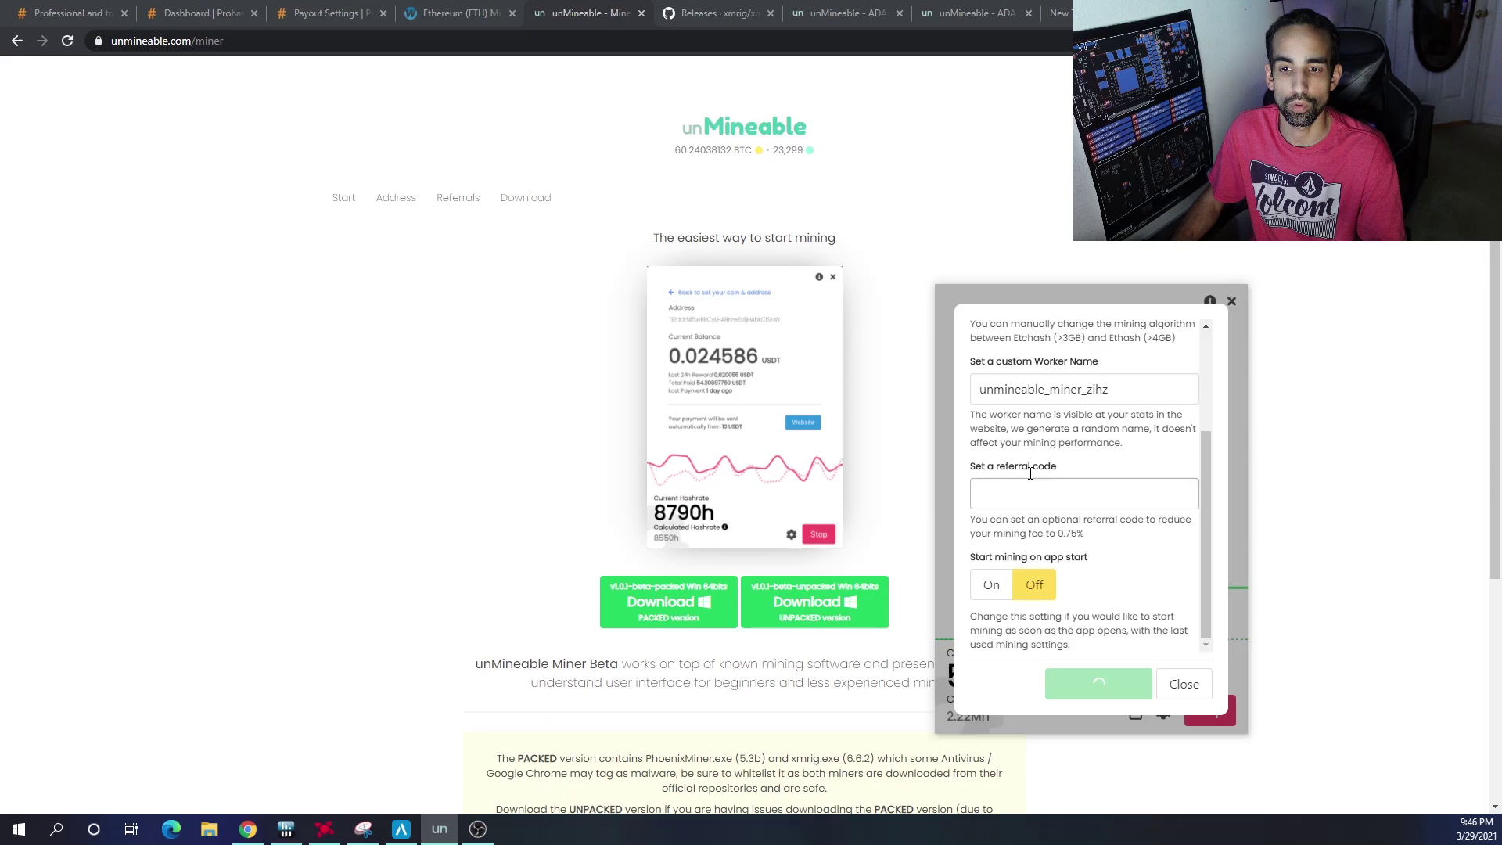
{"action": "scroll", "coordinate": [1103, 575], "scroll_direction": "up", "scroll_amount": 3}
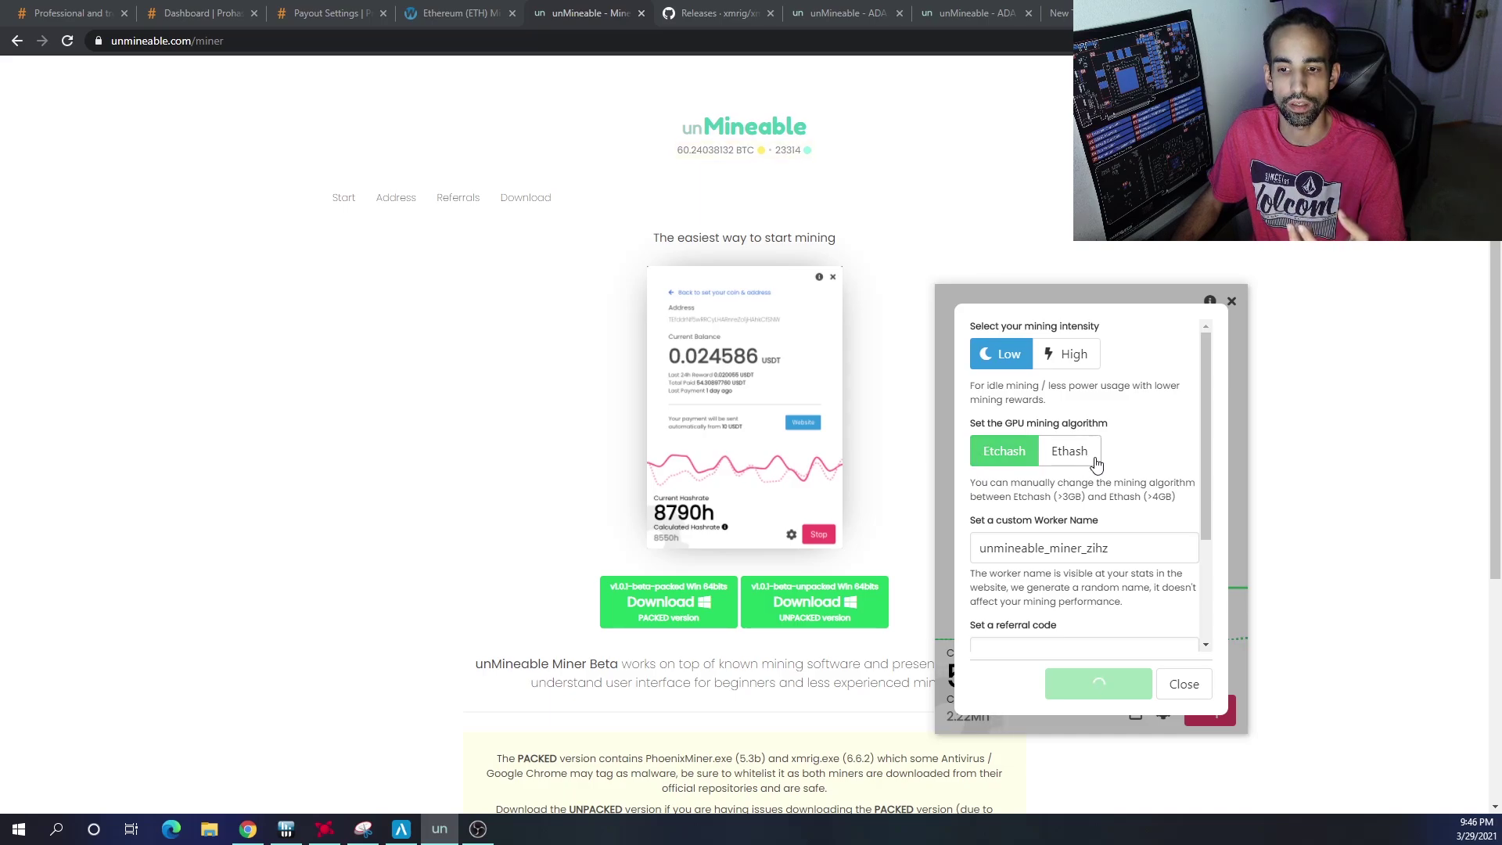
{"action": "scroll", "coordinate": [1087, 458], "scroll_direction": "down", "scroll_amount": 1}
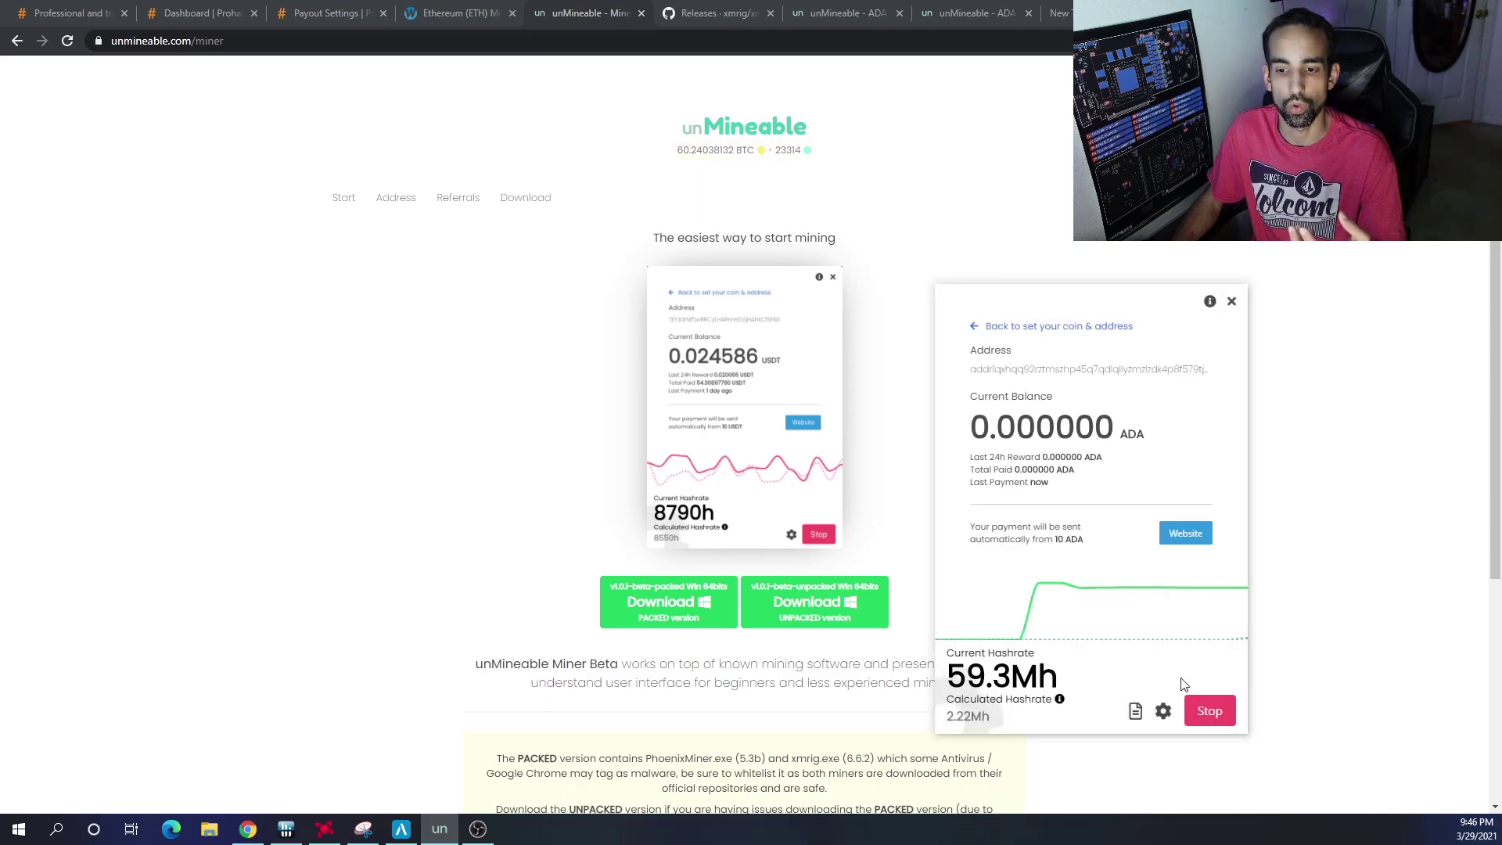
{"action": "left_click", "coordinate": [1205, 711]}
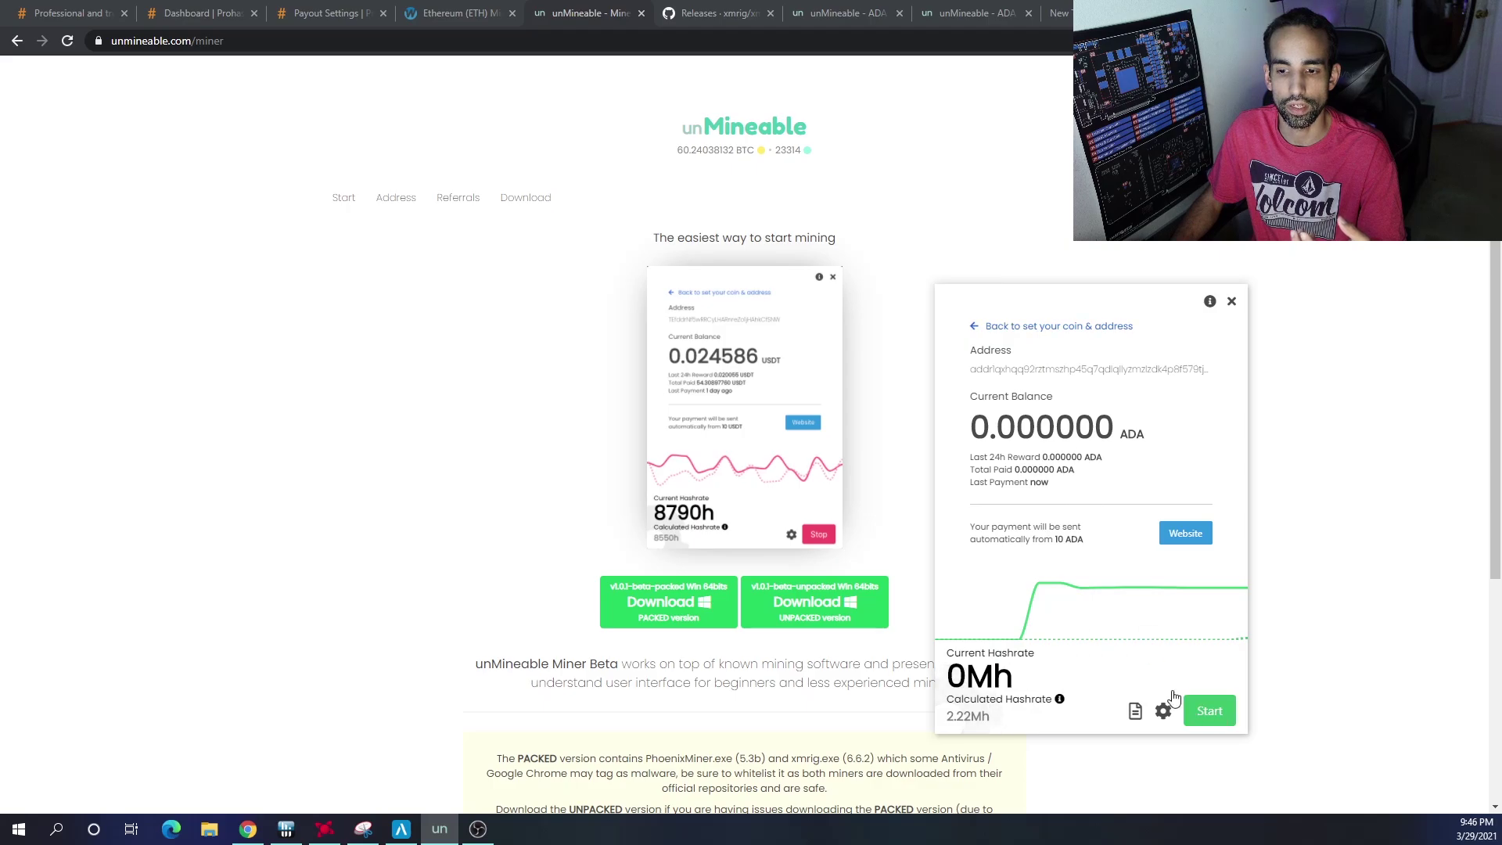
Step back through the miner wizard and choose CPU as the mining hardware.
{"action": "left_click", "coordinate": [1000, 328]}
{"action": "left_click", "coordinate": [1000, 329]}
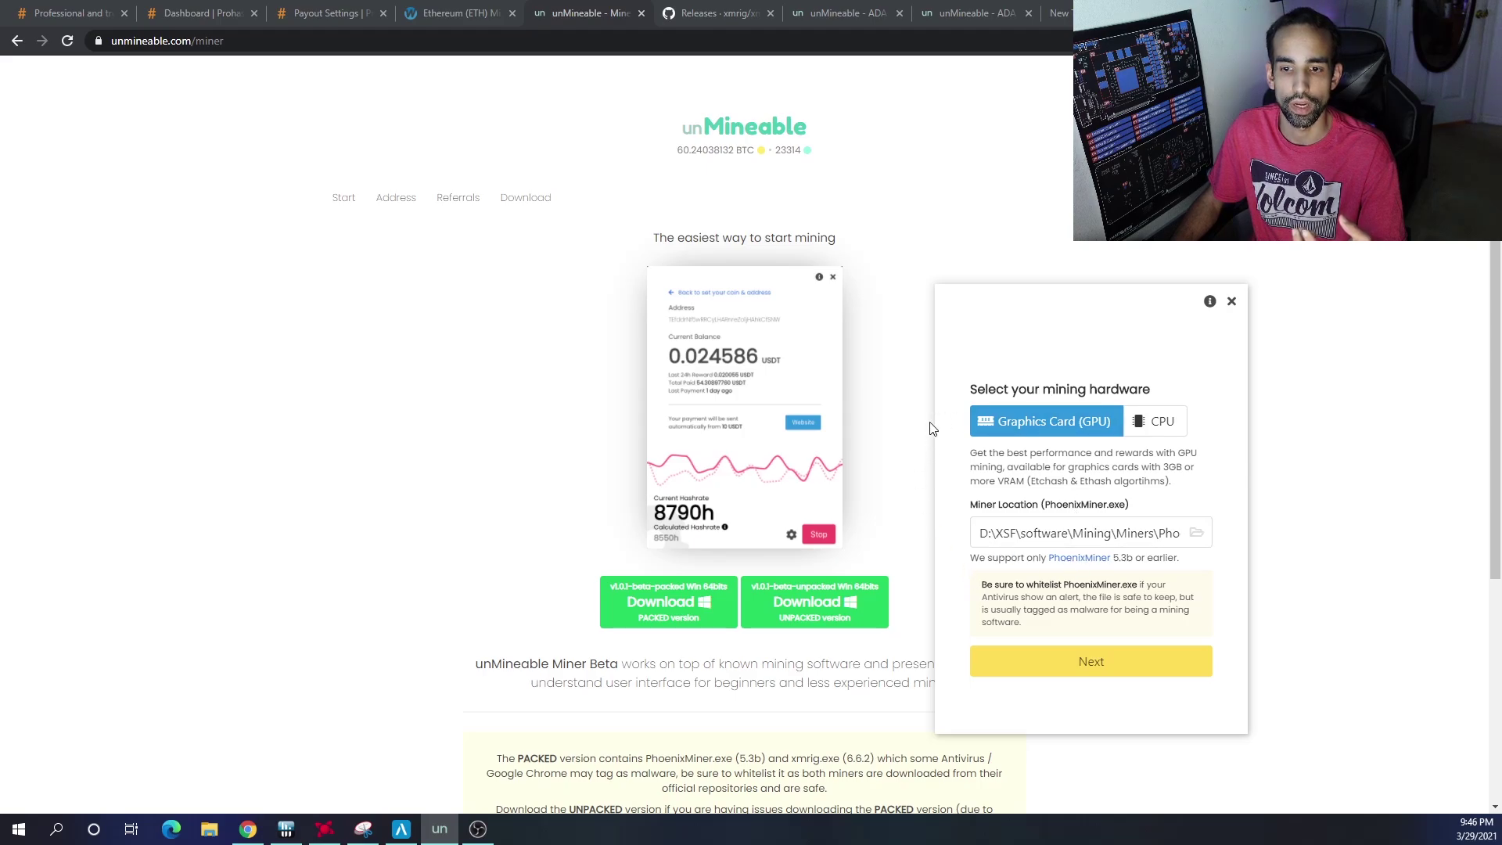
{"action": "left_click", "coordinate": [1164, 422]}
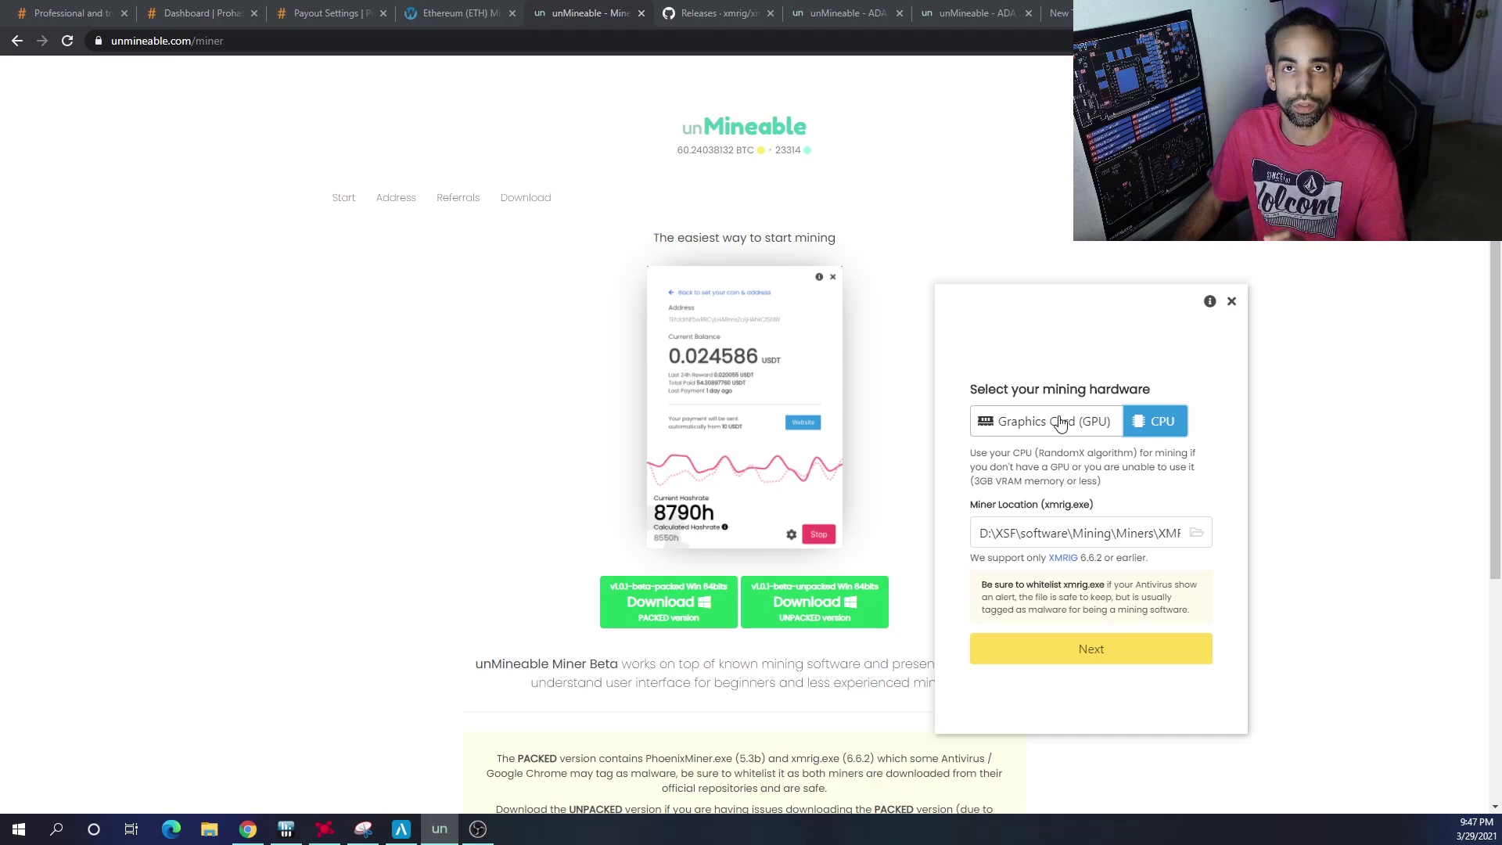
Return to the browser and open the xmrig GitHub releases page.
{"action": "left_click", "coordinate": [401, 828]}
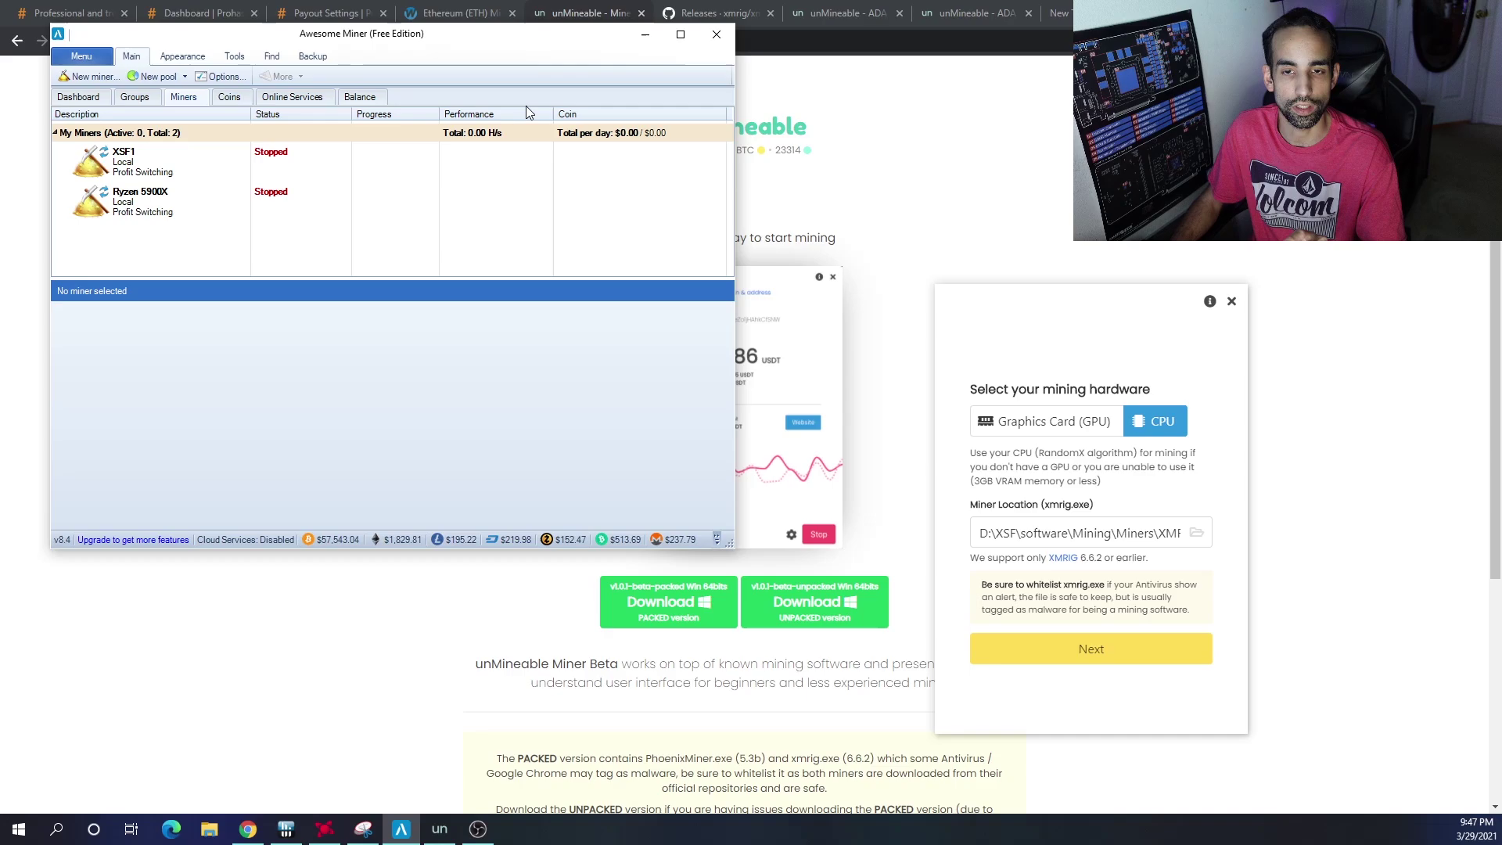
{"action": "left_click", "coordinate": [1307, 358]}
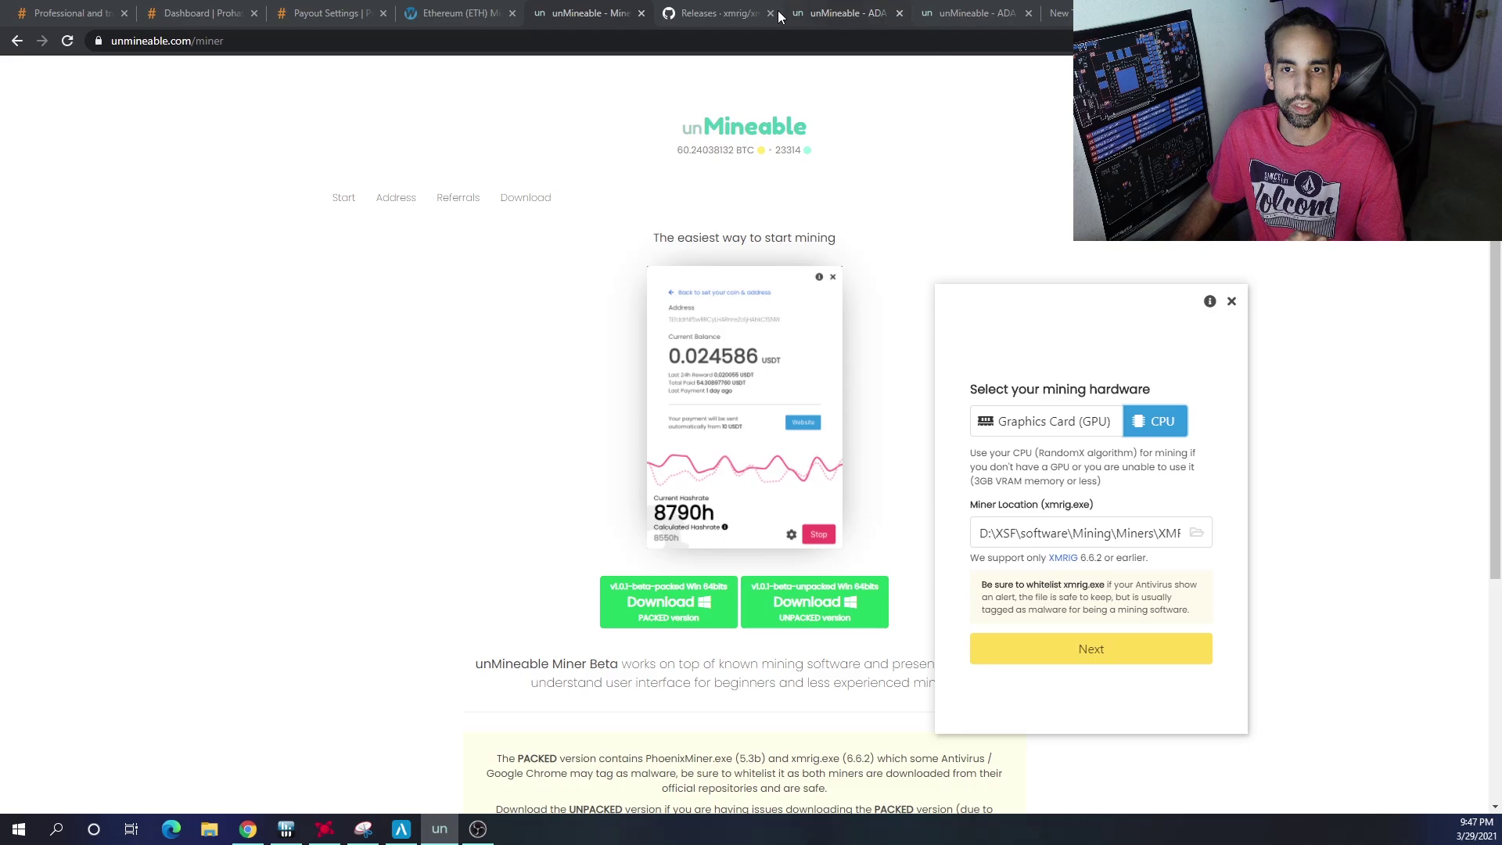
{"action": "left_click", "coordinate": [716, 13]}
Scroll to xmrig v6.10.0 assets and highlight the msvc-win64.zip, cuda10_2-win64.zip and linux-x64.tar.gz names.
{"action": "scroll", "coordinate": [733, 316], "scroll_direction": "down", "scroll_amount": 1}
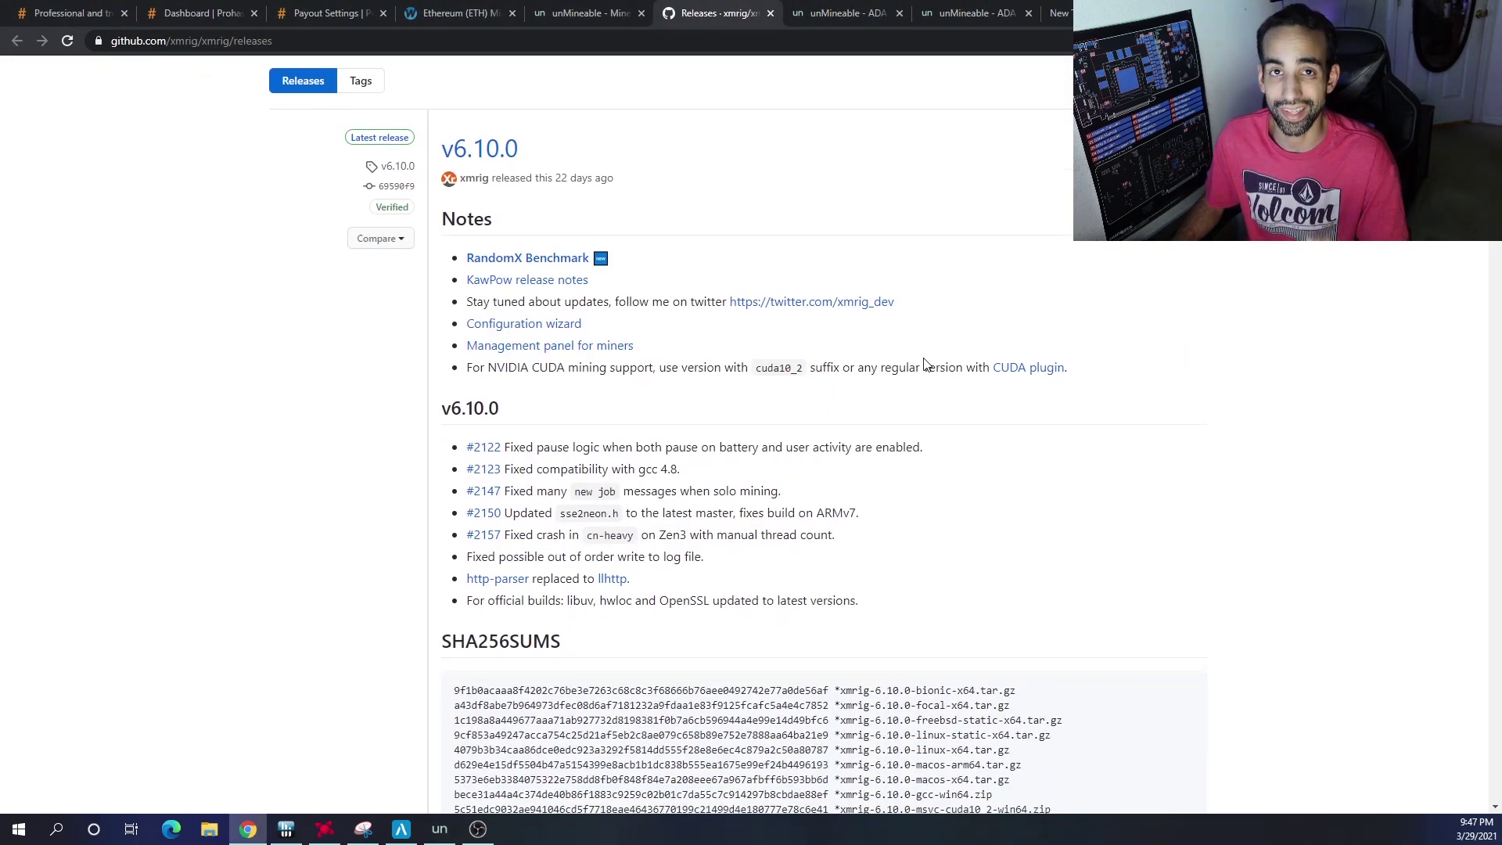
{"action": "scroll", "coordinate": [923, 370], "scroll_direction": "down", "scroll_amount": 3}
{"action": "scroll", "coordinate": [923, 370], "scroll_direction": "down", "scroll_amount": 10}
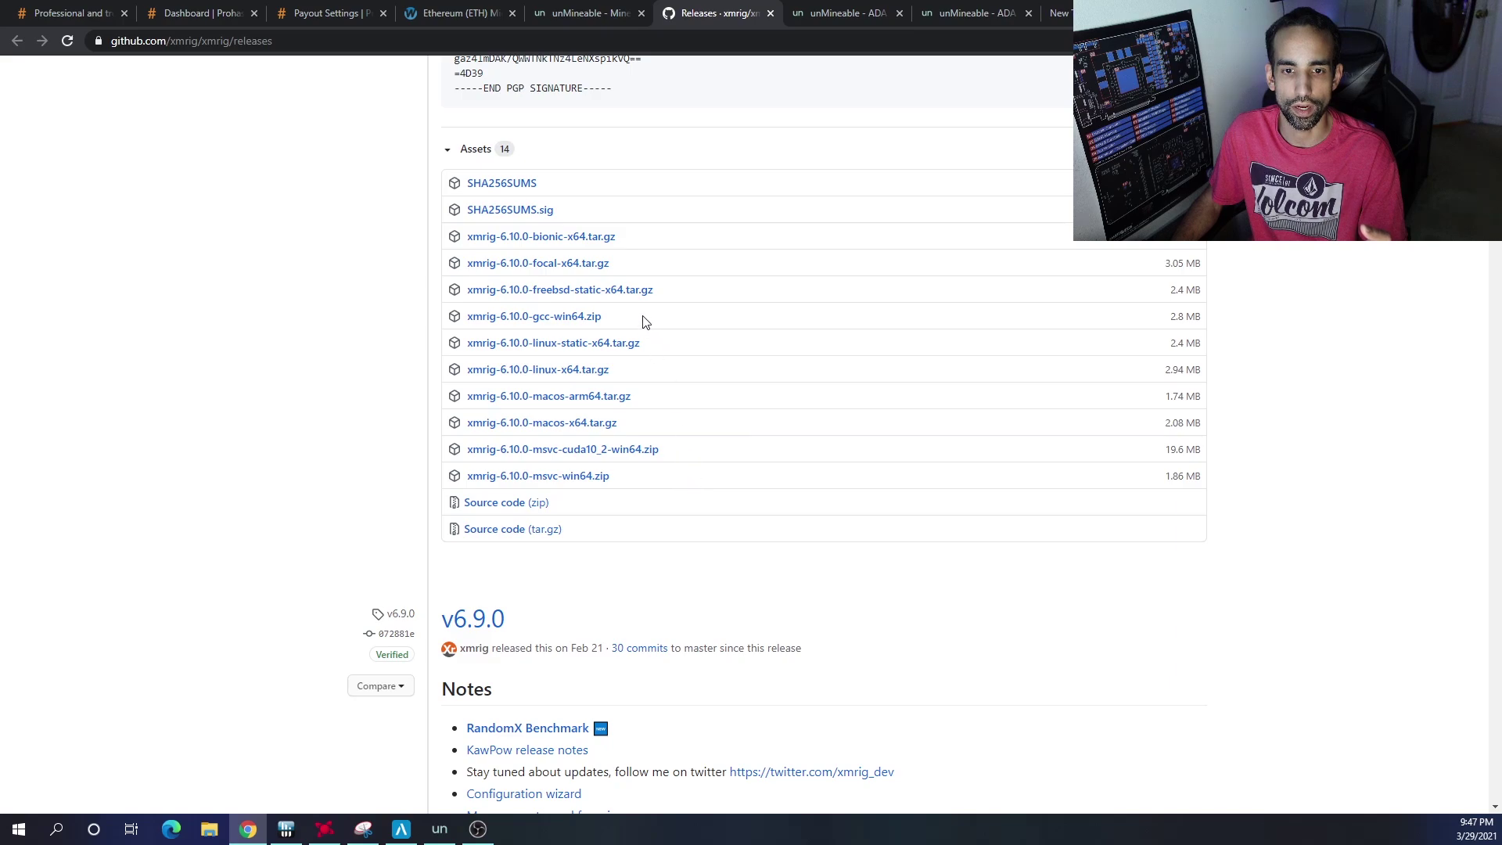
{"action": "left_click_drag", "start_coordinate": [635, 477], "coordinate": [472, 479]}
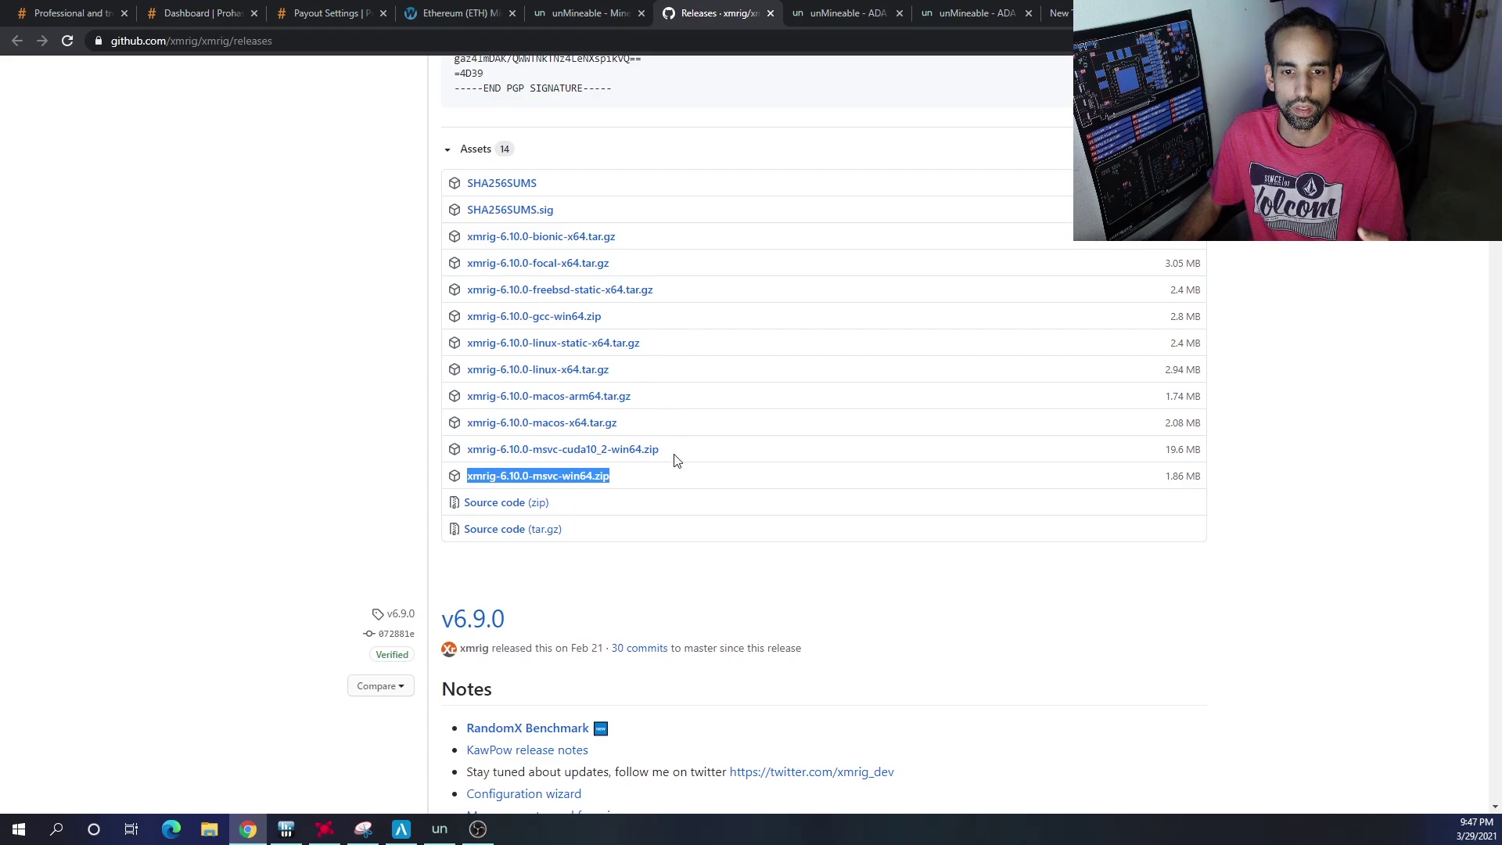
{"action": "left_click_drag", "start_coordinate": [659, 453], "coordinate": [462, 454]}
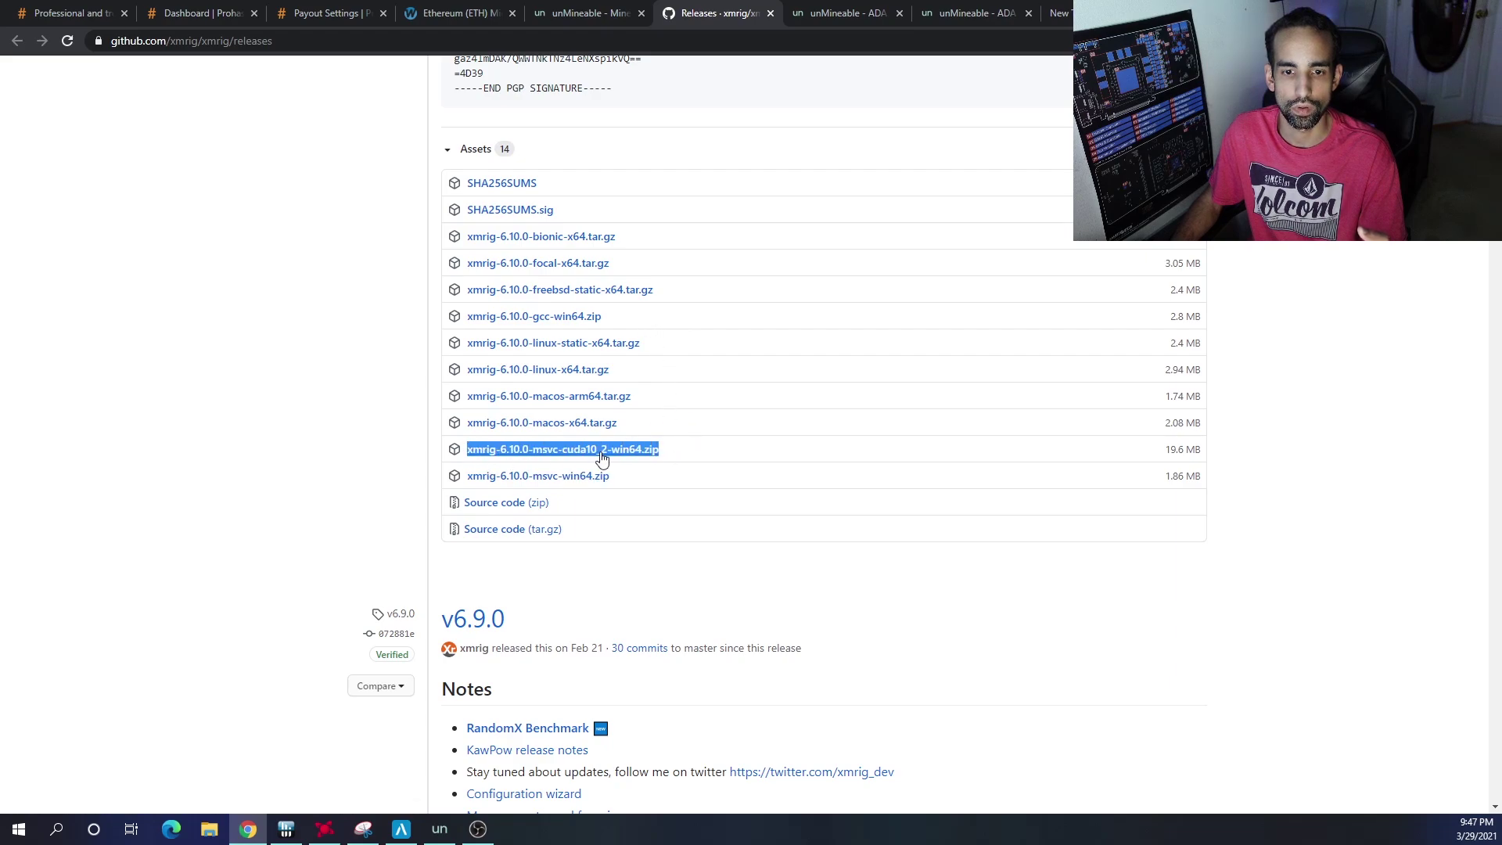
{"action": "left_click_drag", "start_coordinate": [635, 369], "coordinate": [461, 369]}
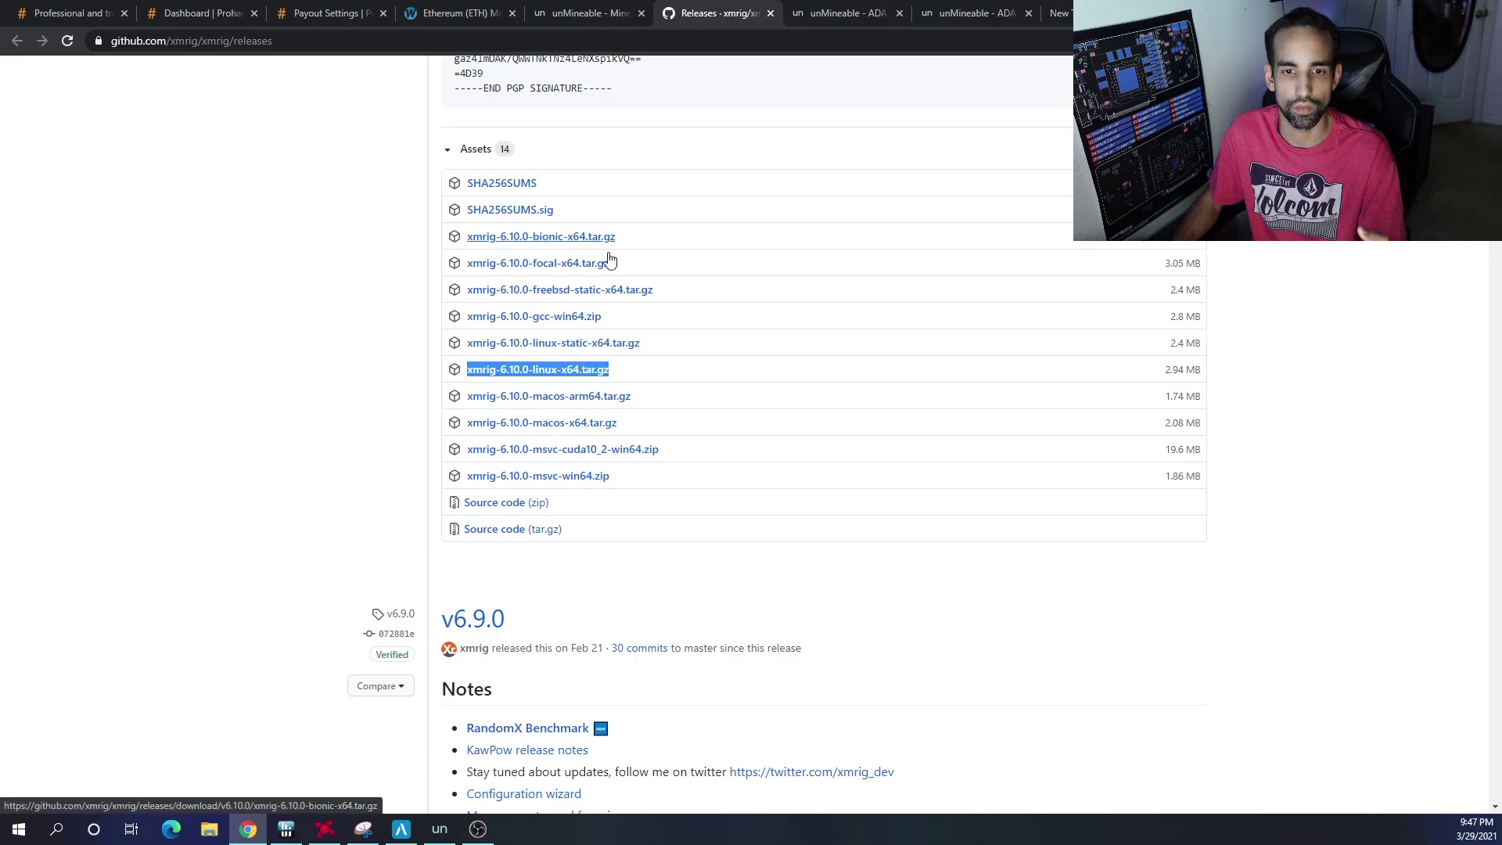
{"action": "left_click_drag", "start_coordinate": [671, 368], "coordinate": [477, 369]}
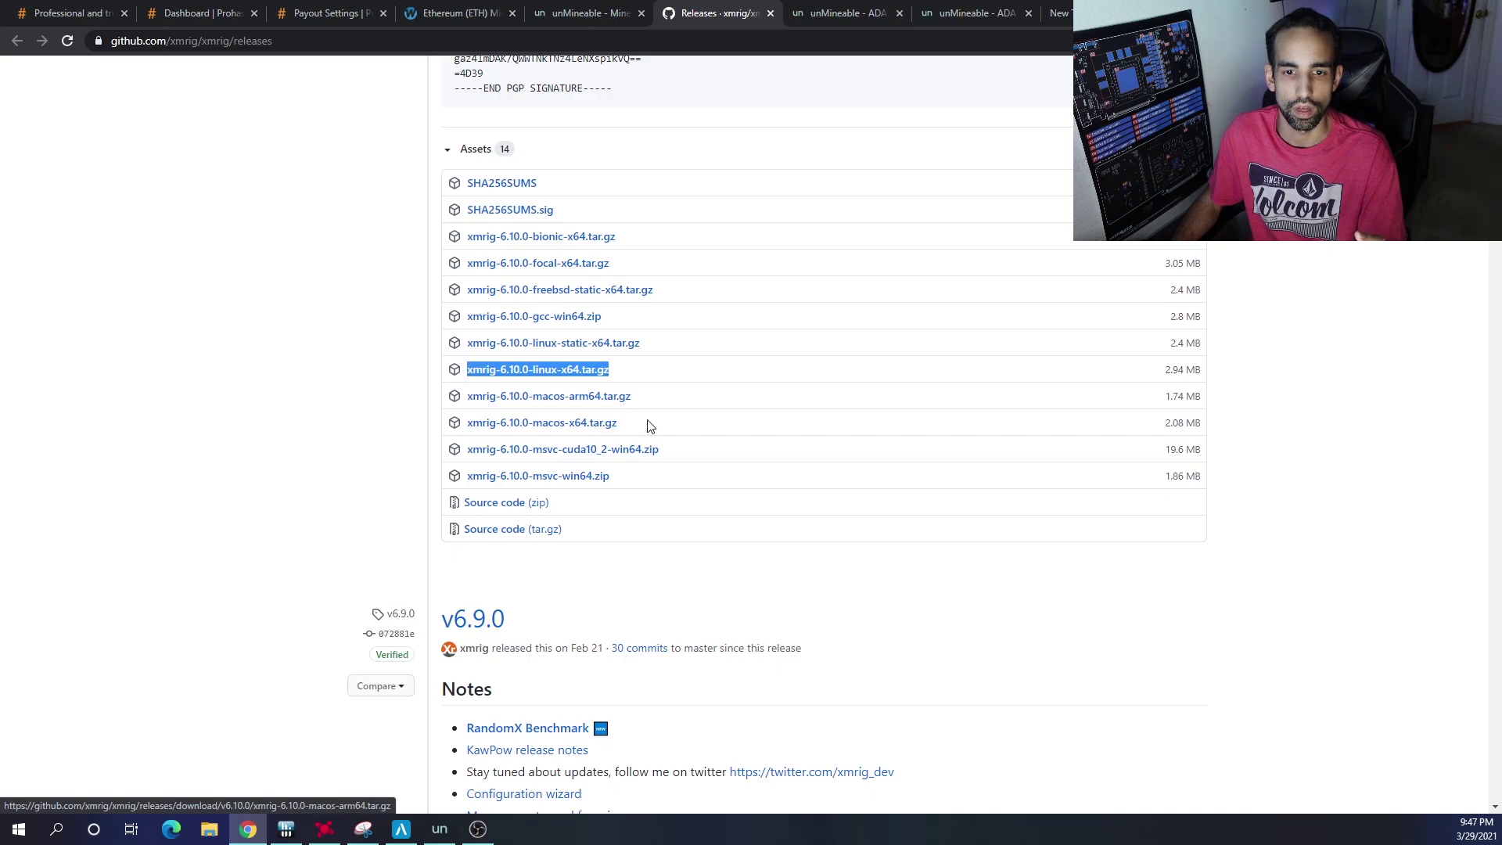
{"action": "left_click_drag", "start_coordinate": [669, 474], "coordinate": [460, 447]}
{"action": "left_click", "coordinate": [764, 492]}
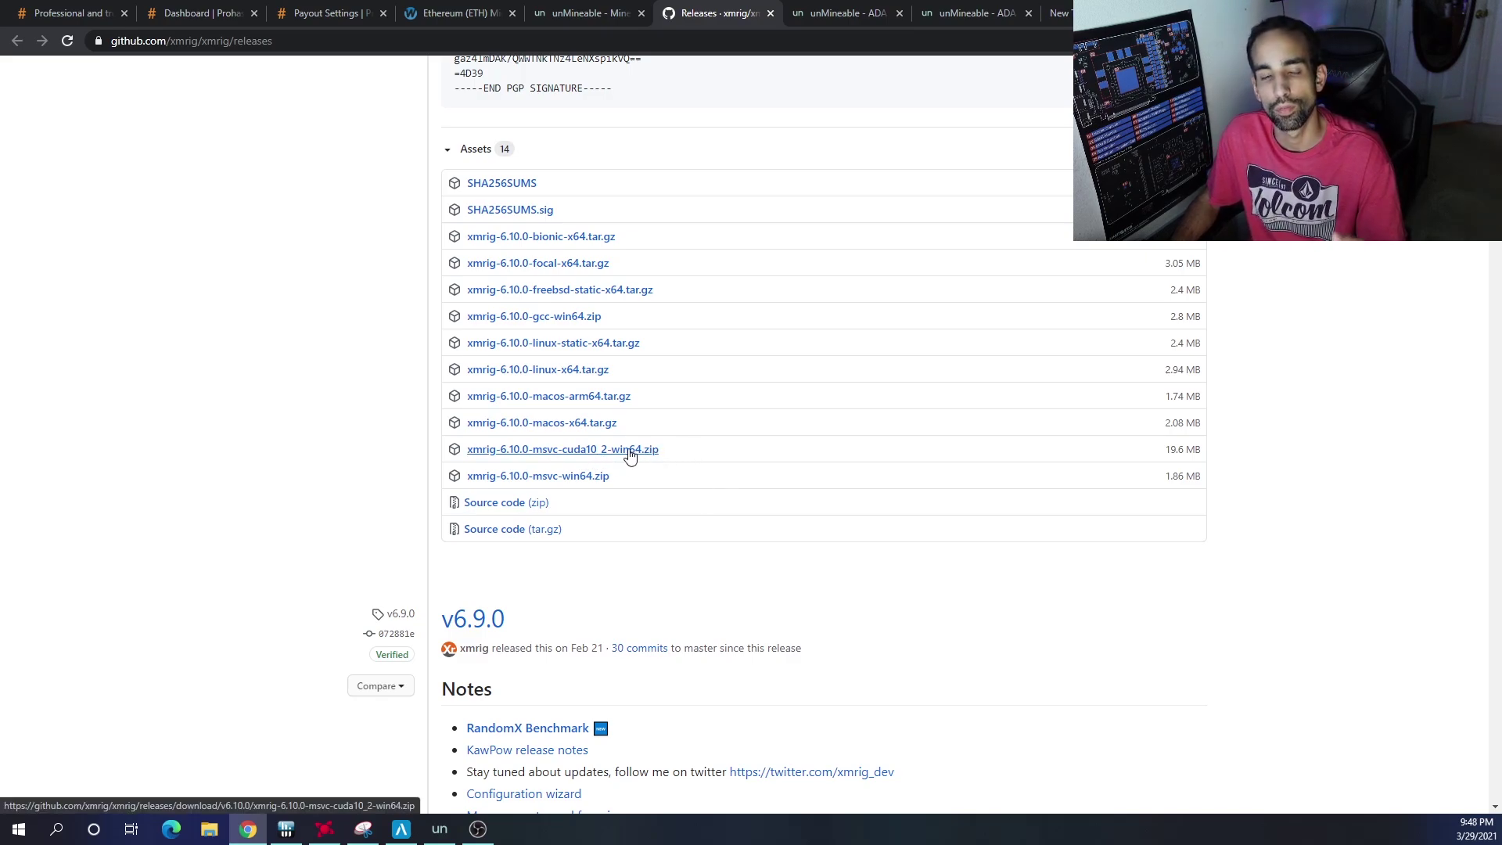
Switch unMineable Miner back to Graphics Card (GPU) mining, with a glance at WhatToMine's Ethereum estimate.
{"action": "left_click", "coordinate": [440, 828]}
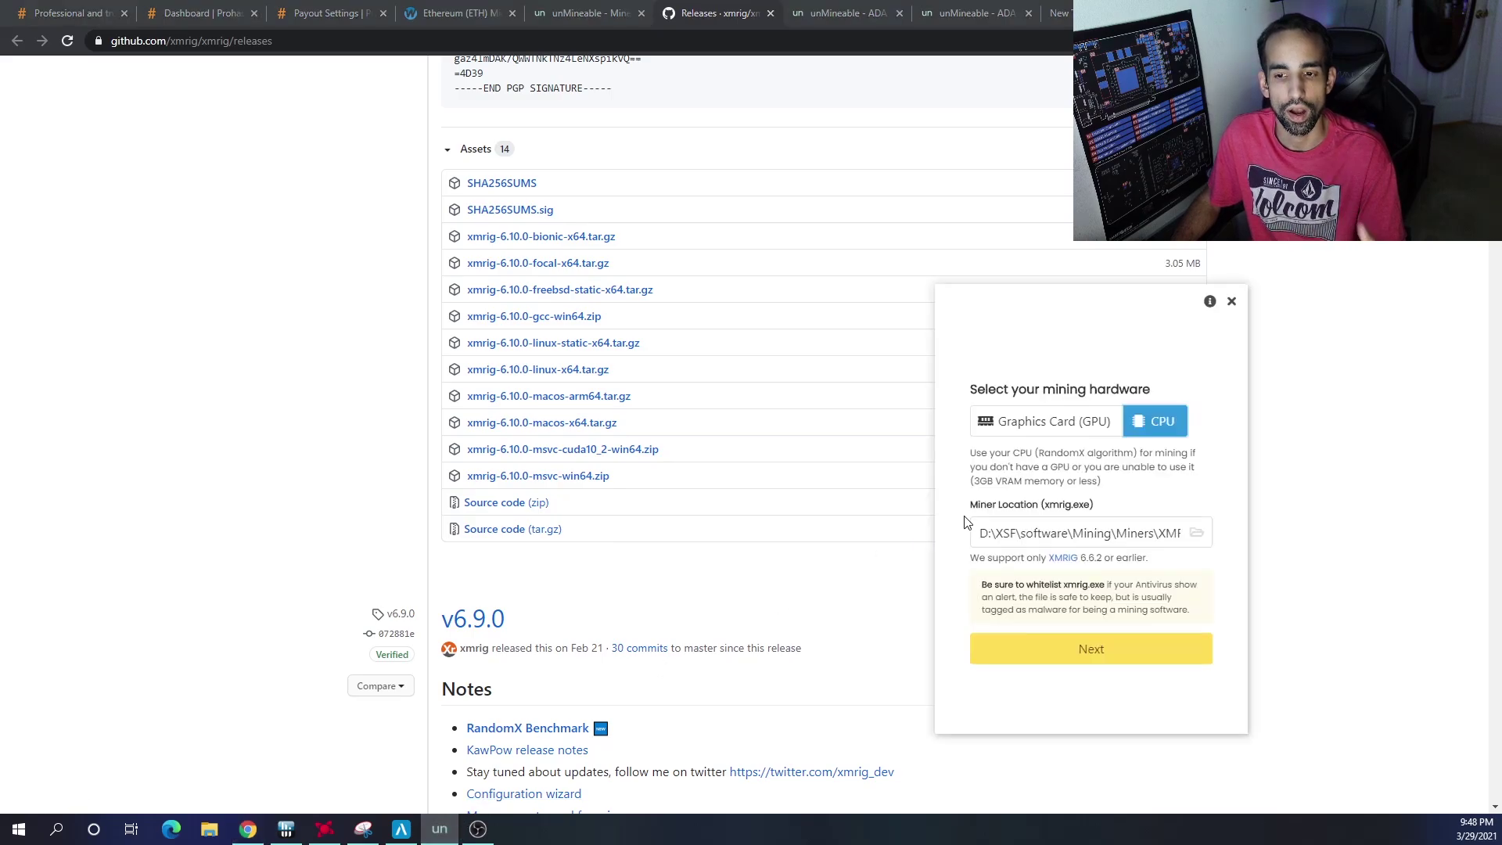
{"action": "left_click", "coordinate": [1072, 425]}
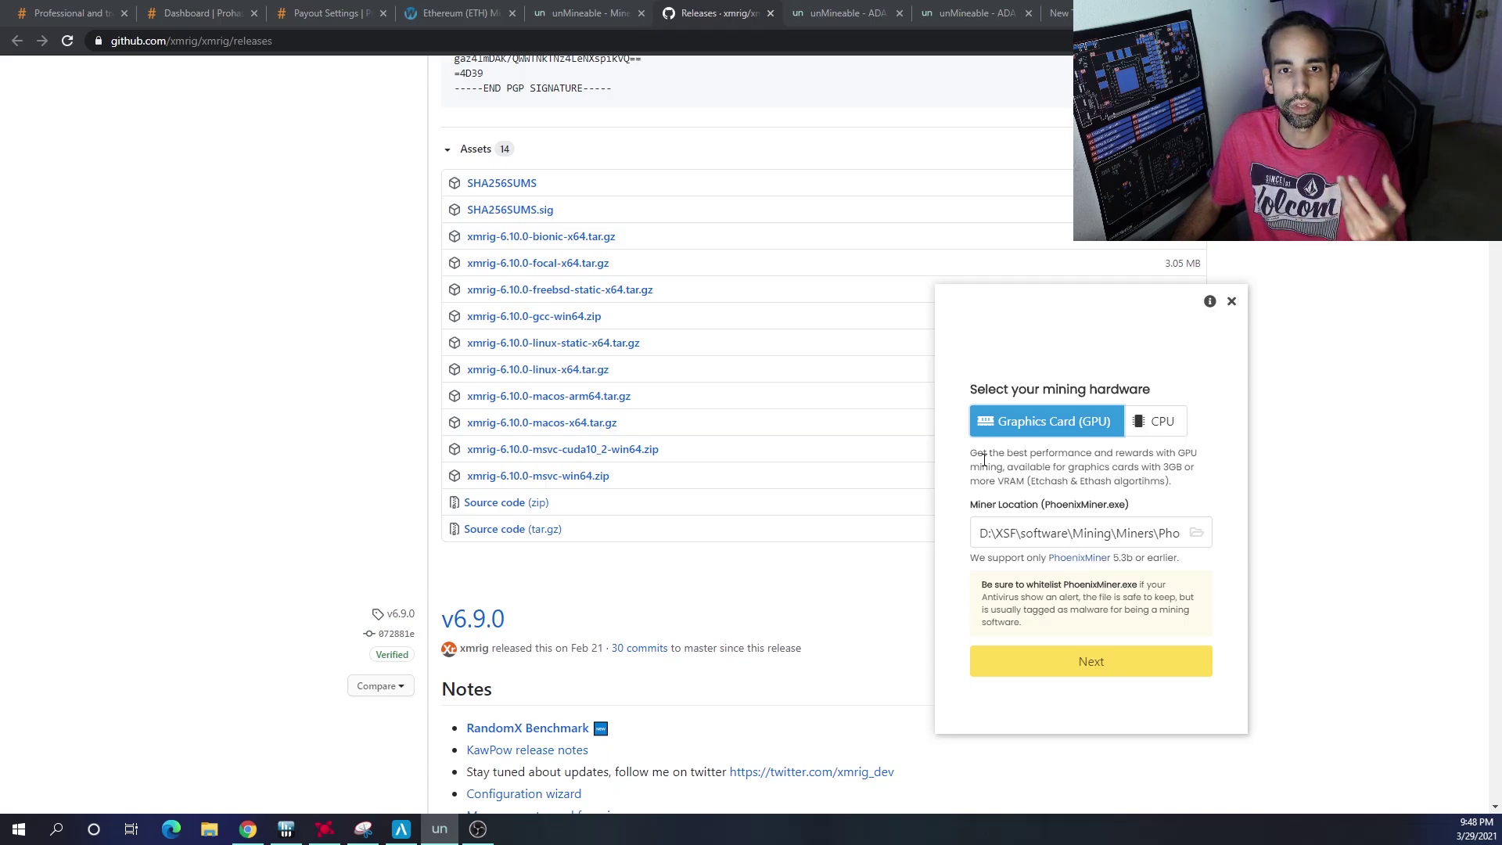
{"action": "left_click", "coordinate": [458, 14]}
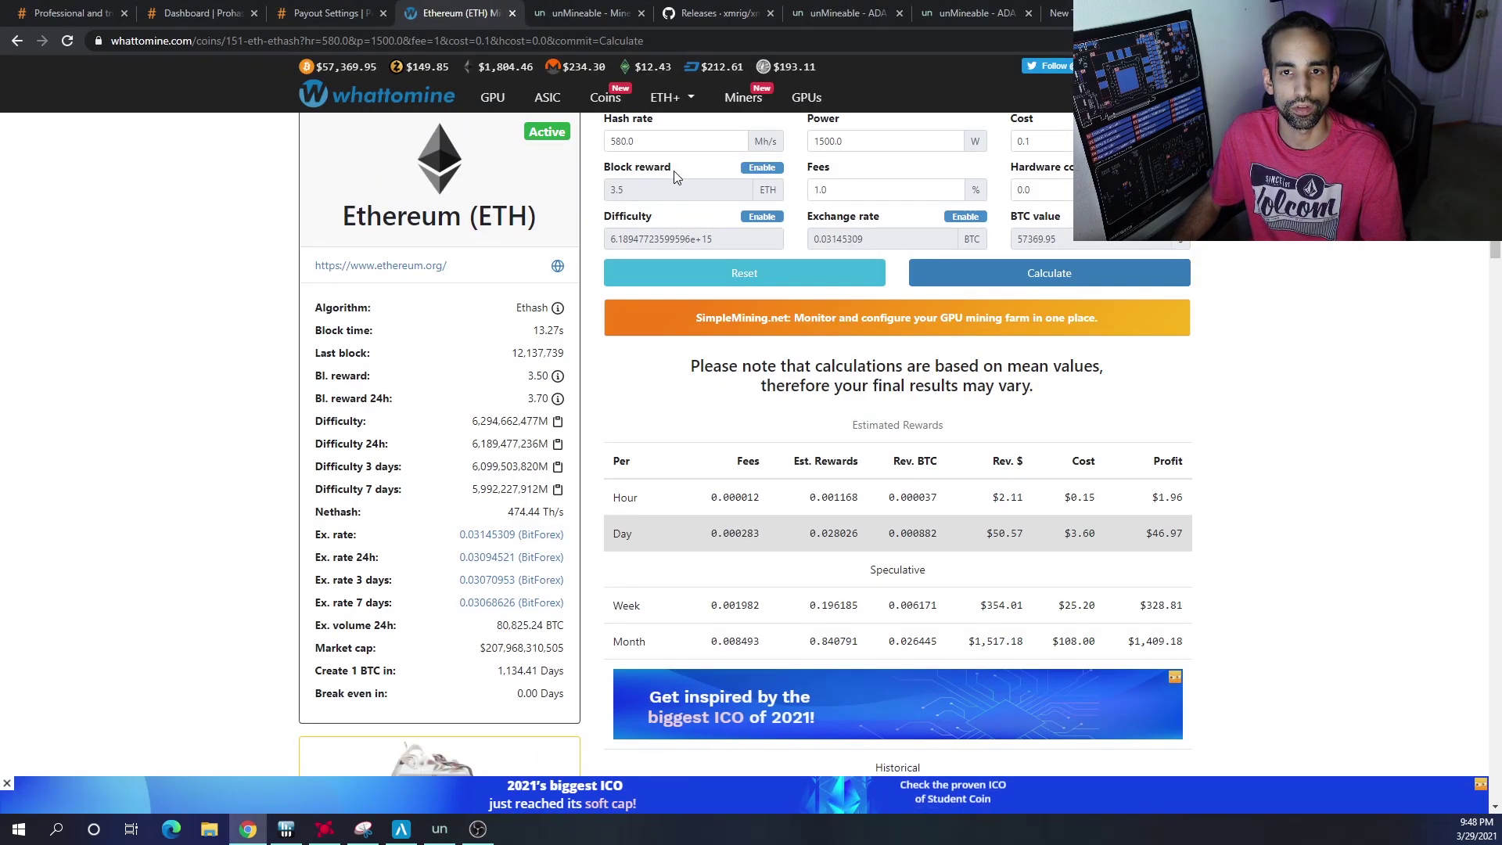
{"action": "left_click", "coordinate": [719, 12]}
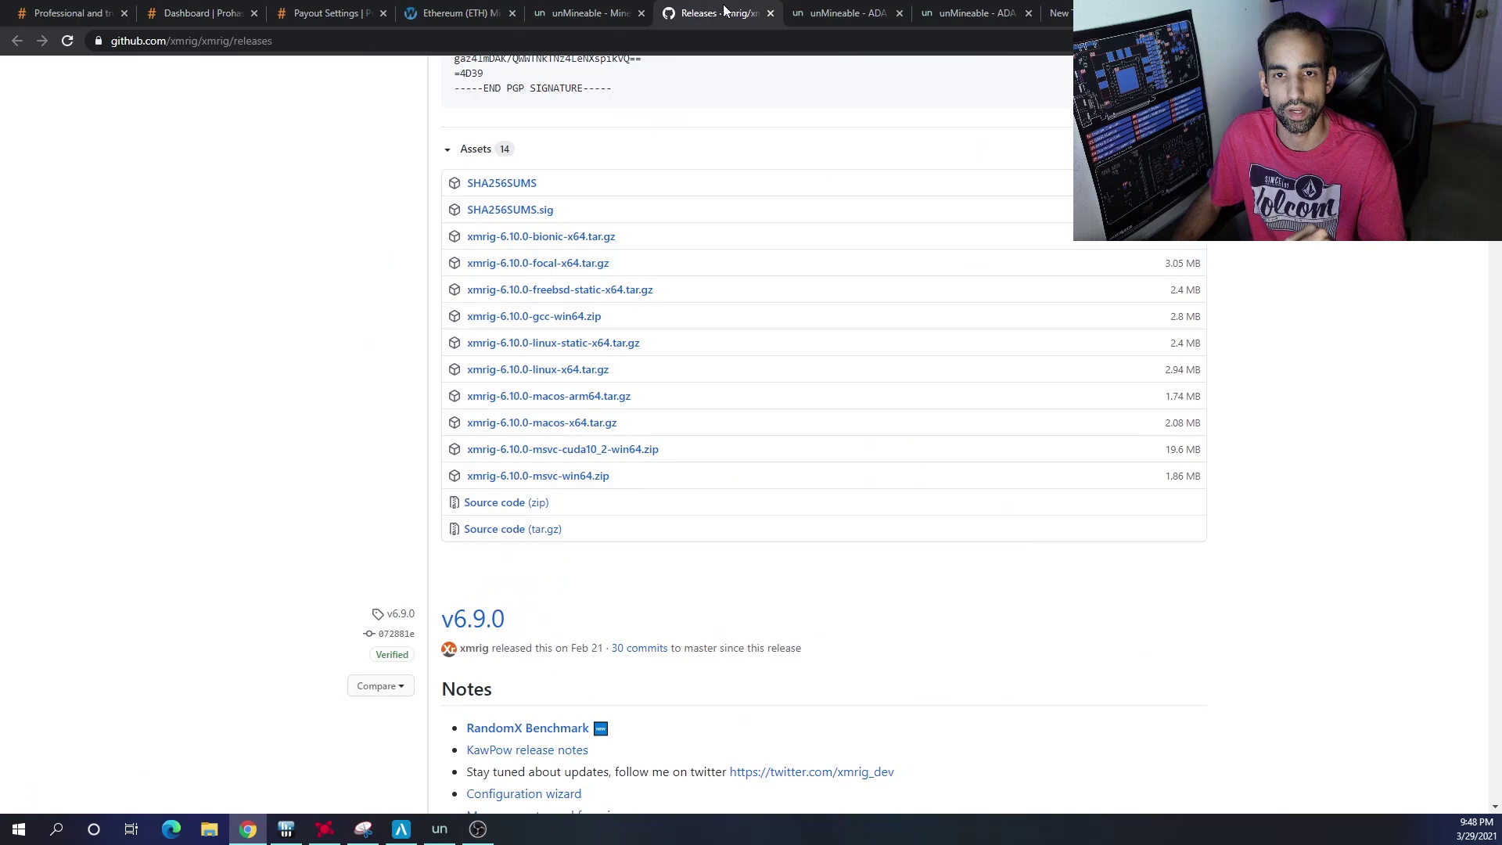
{"action": "left_click", "coordinate": [439, 829]}
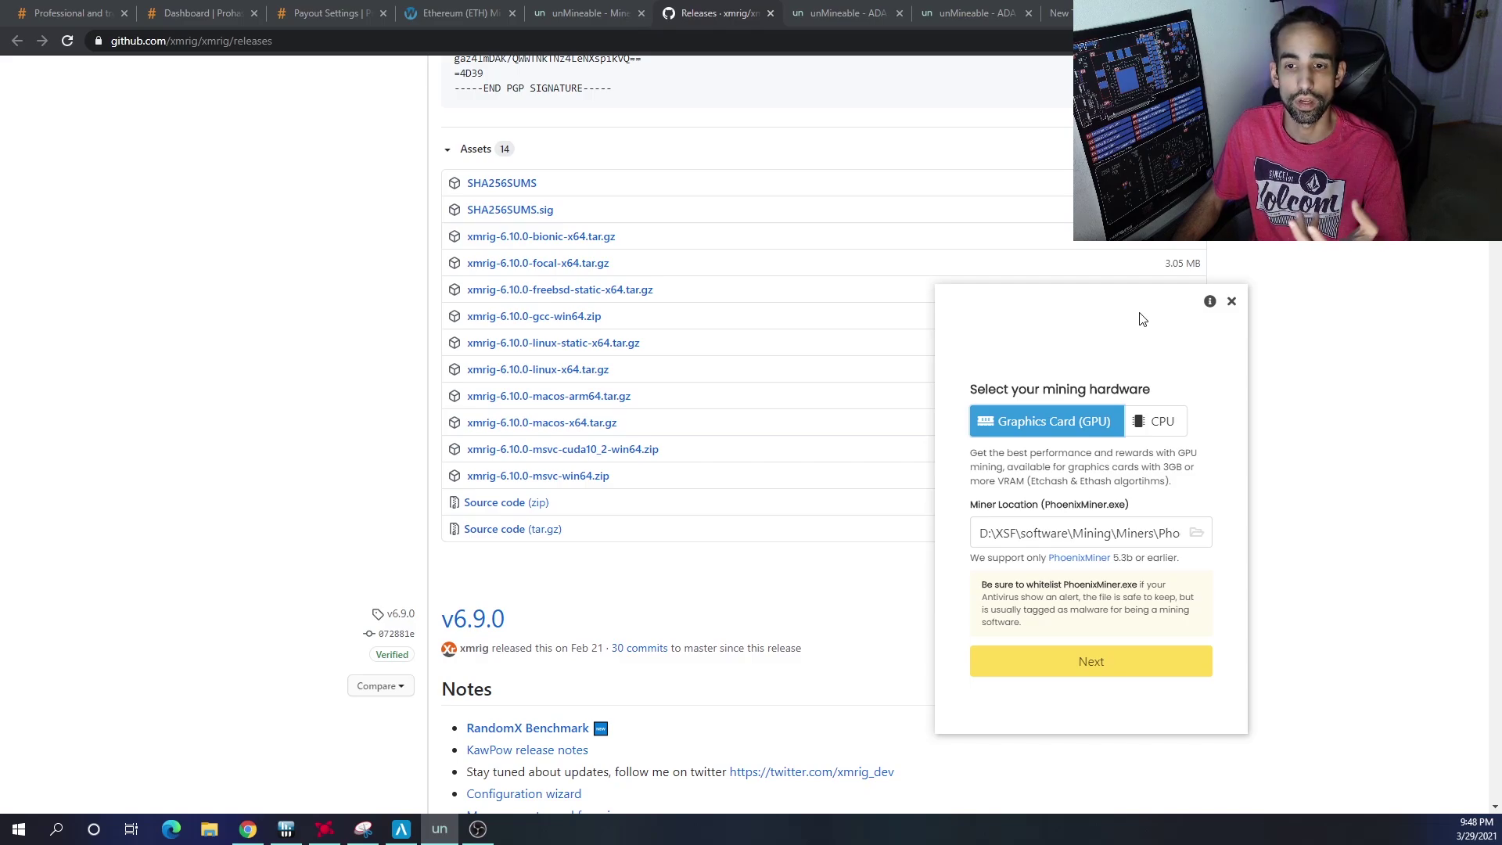
Close the duplicate unMineable ADA balance tab and bring up the miner's GPU hardware step.
{"action": "left_click", "coordinate": [934, 7]}
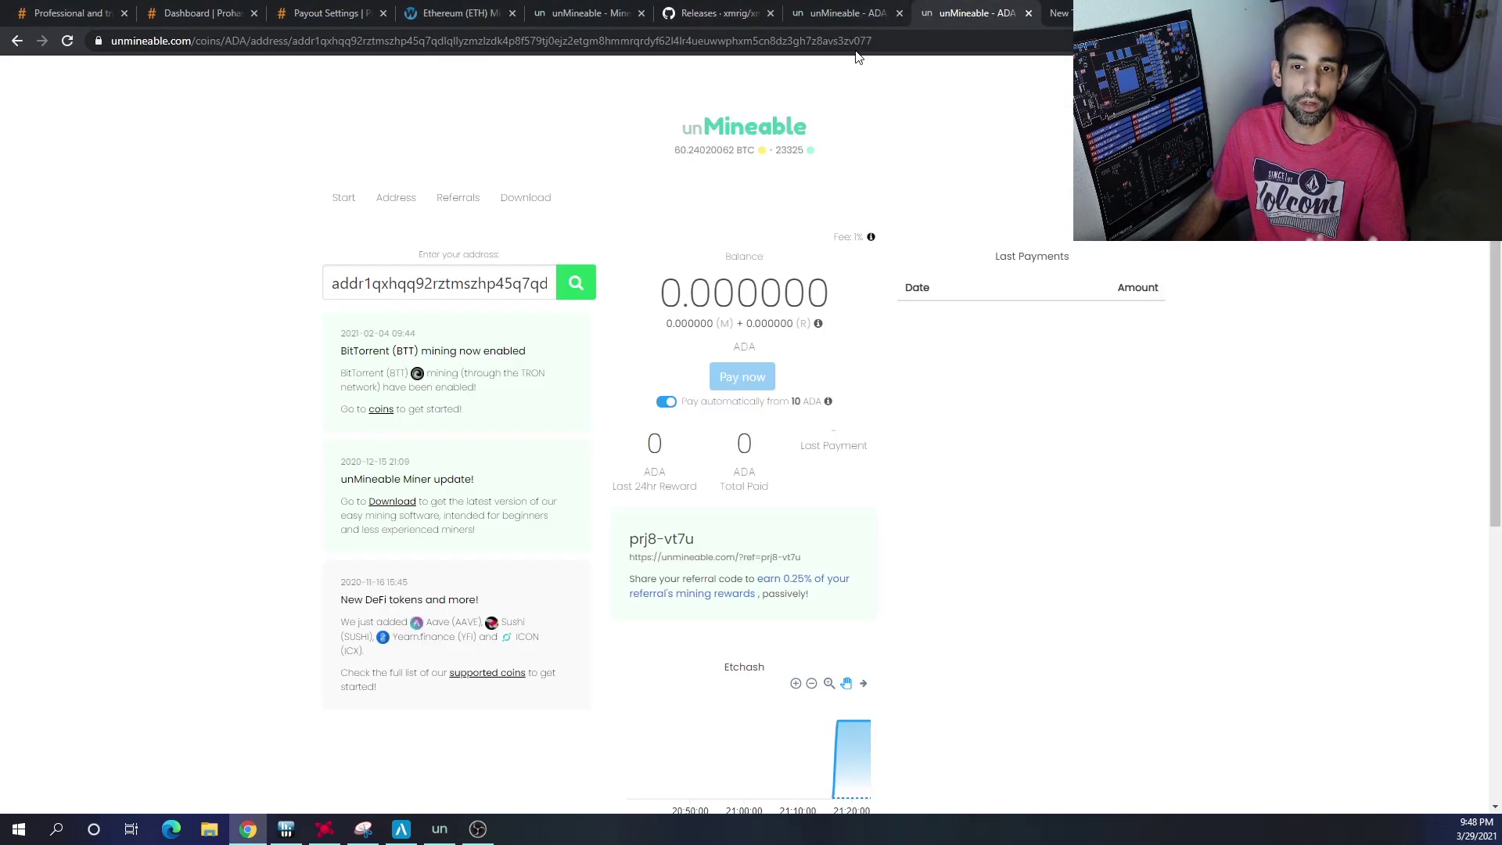
{"action": "left_click", "coordinate": [818, 13]}
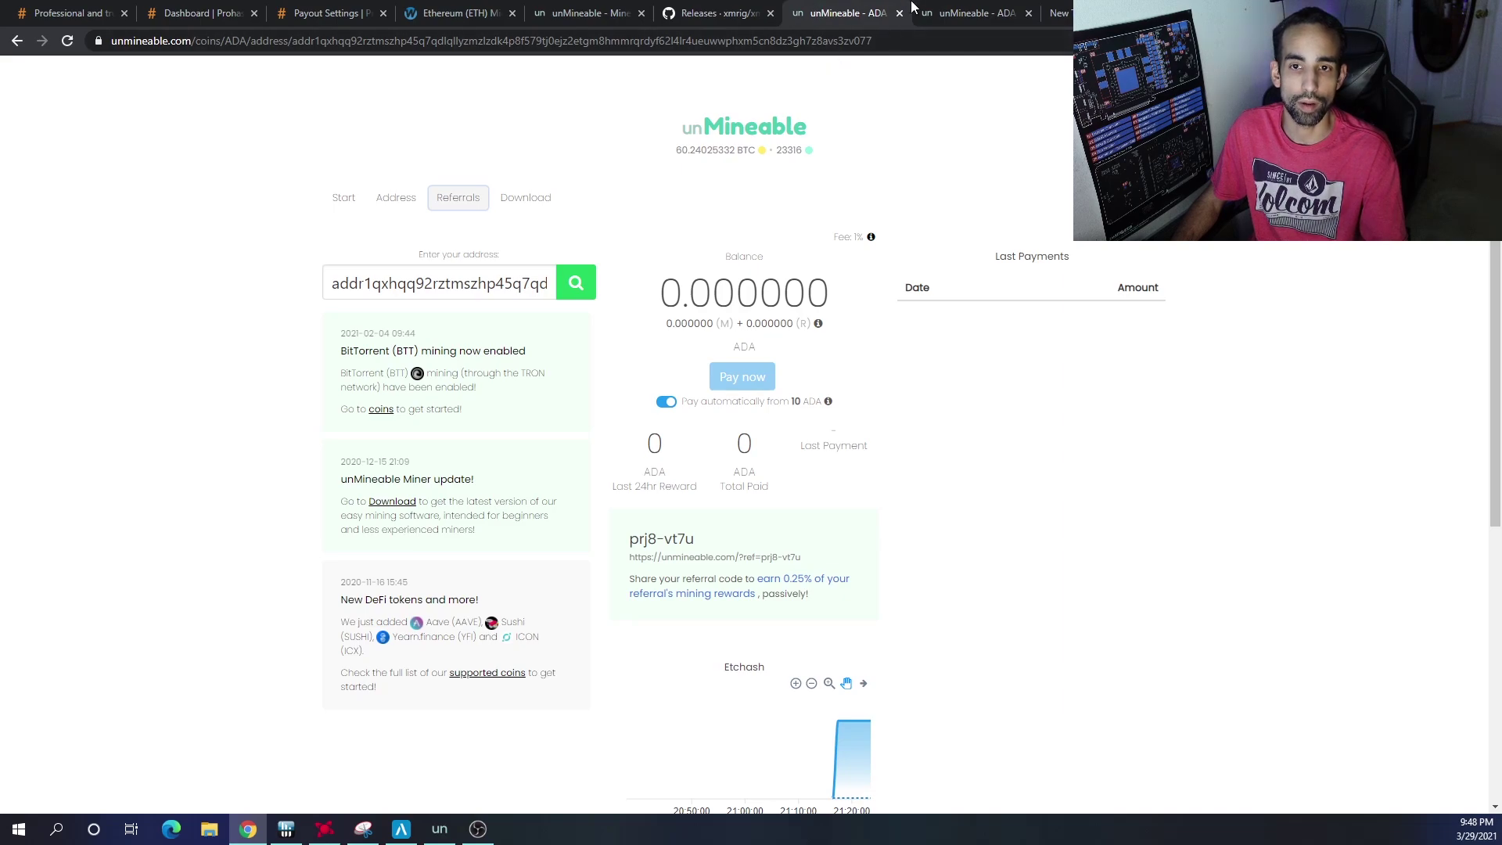
{"action": "left_click", "coordinate": [1029, 13]}
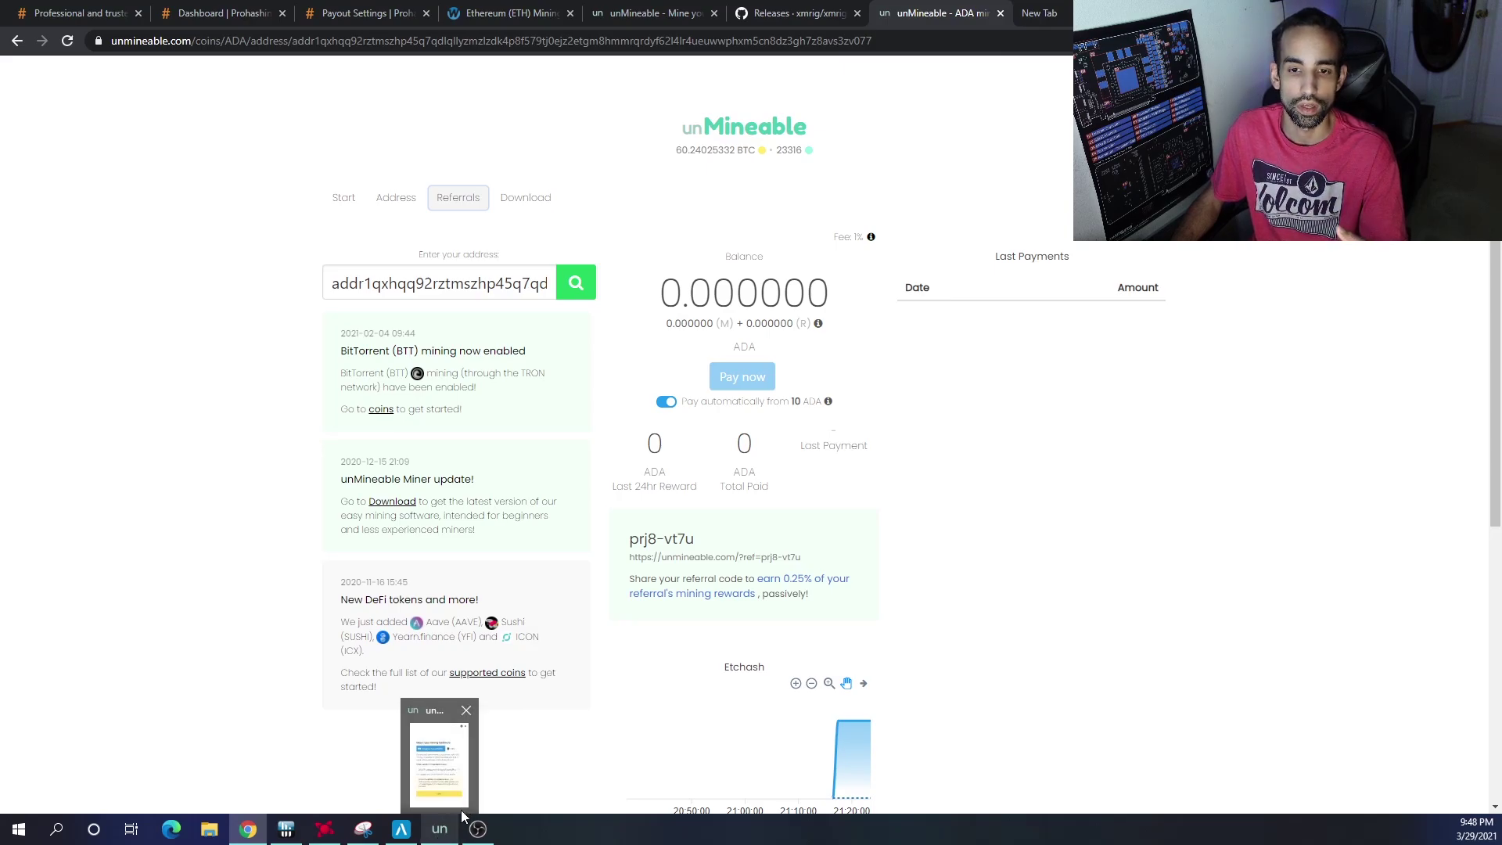
{"action": "left_click", "coordinate": [462, 816]}
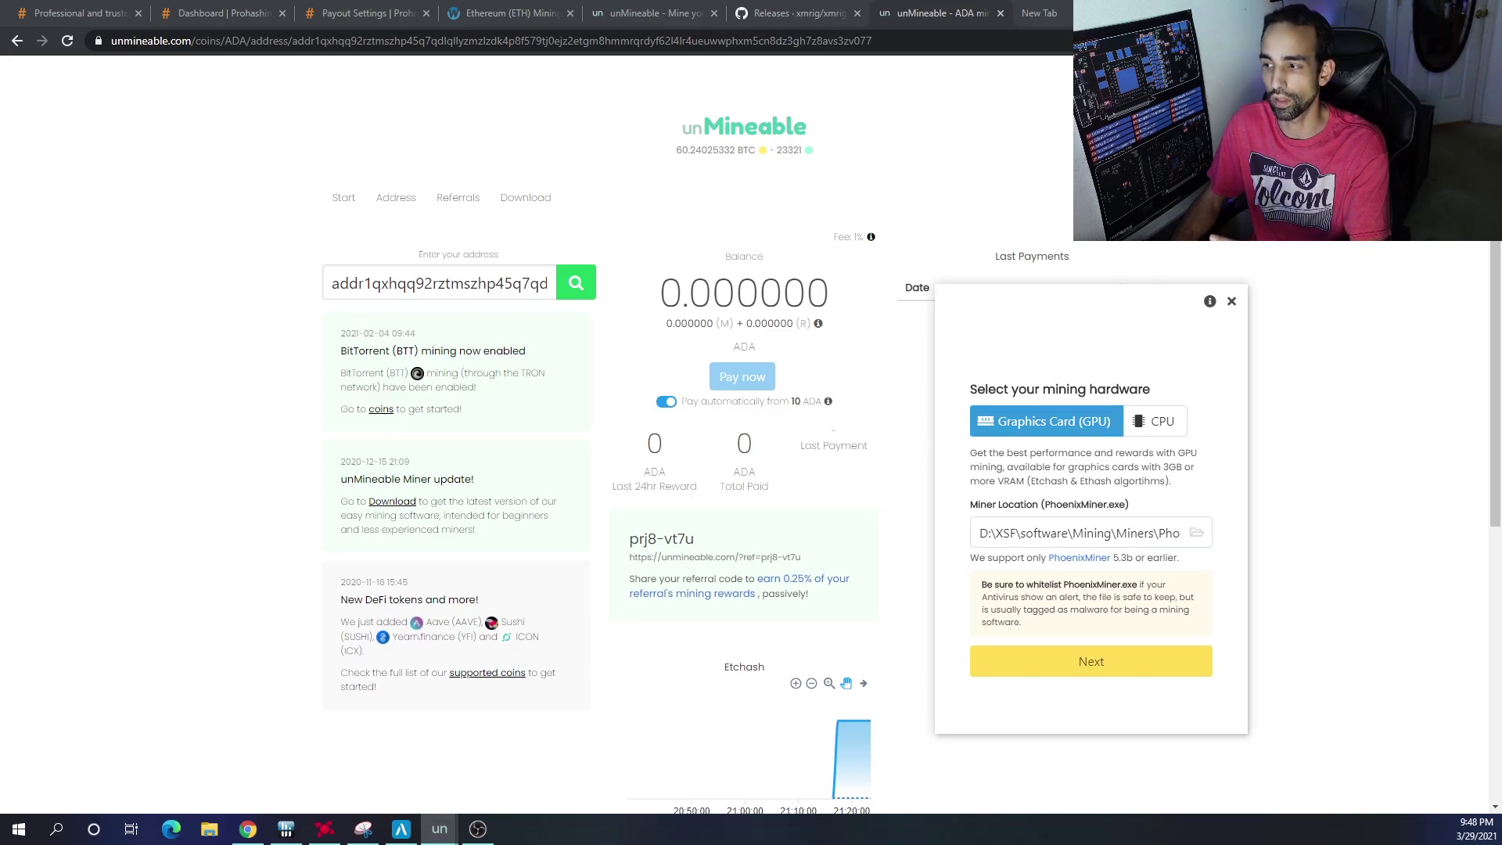
Continue past the GPU choice and select Cardano (ADA) as the coin to mine.
{"action": "left_click", "coordinate": [1091, 669]}
{"action": "left_click", "coordinate": [1058, 420]}
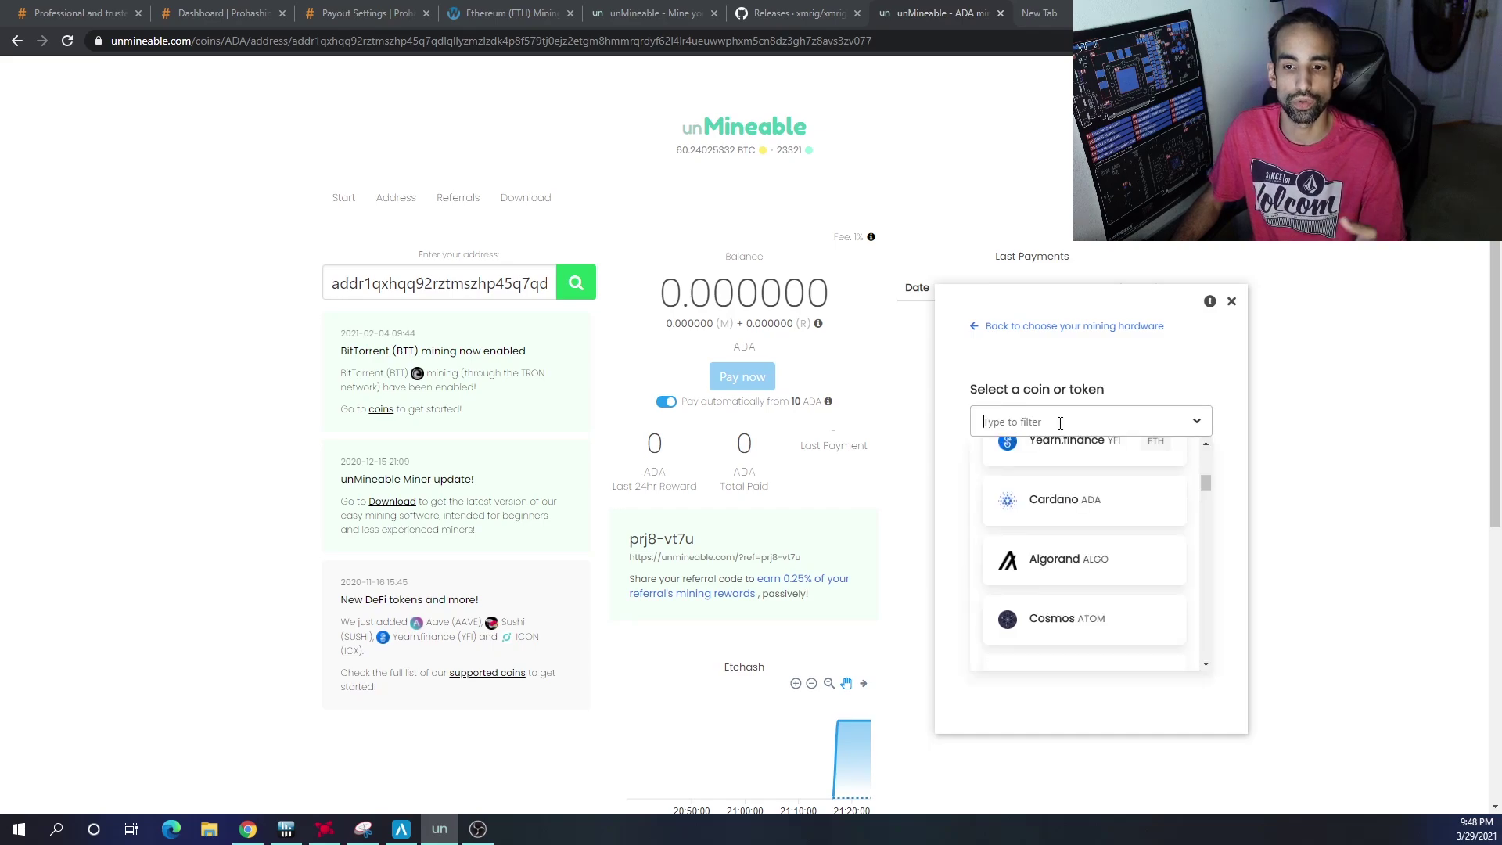
{"action": "left_click_drag", "start_coordinate": [1209, 485], "coordinate": [1204, 460]}
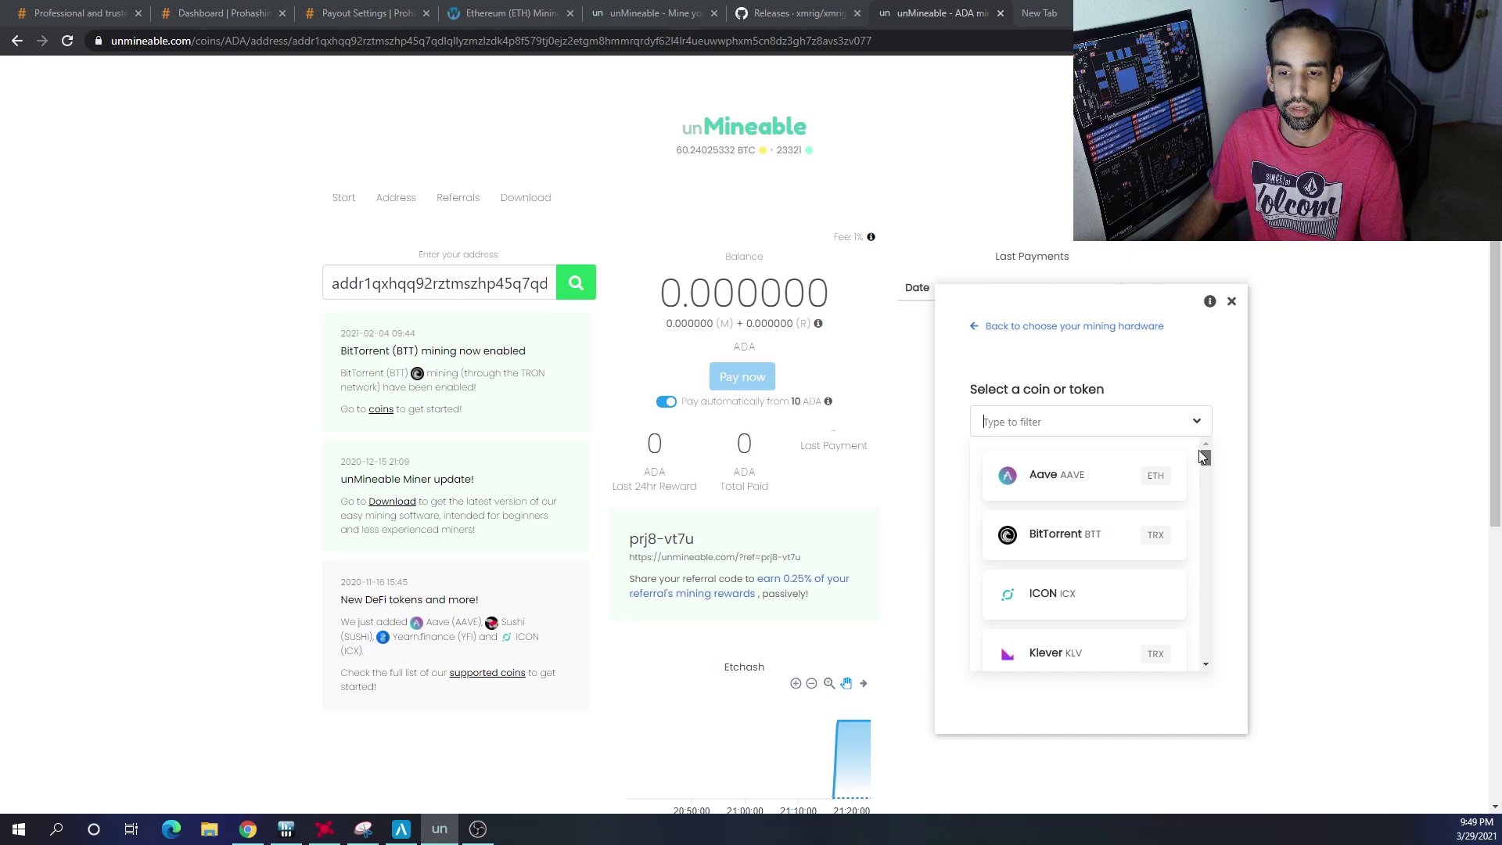
{"action": "mouse_move", "coordinate": [1203, 457]}
{"action": "left_mouse_down"}
{"action": "mouse_move", "coordinate": [1201, 688]}
{"action": "mouse_move", "coordinate": [1201, 452]}
{"action": "left_mouse_up"}
{"action": "scroll", "coordinate": [1139, 544], "scroll_direction": "down", "scroll_amount": 1}
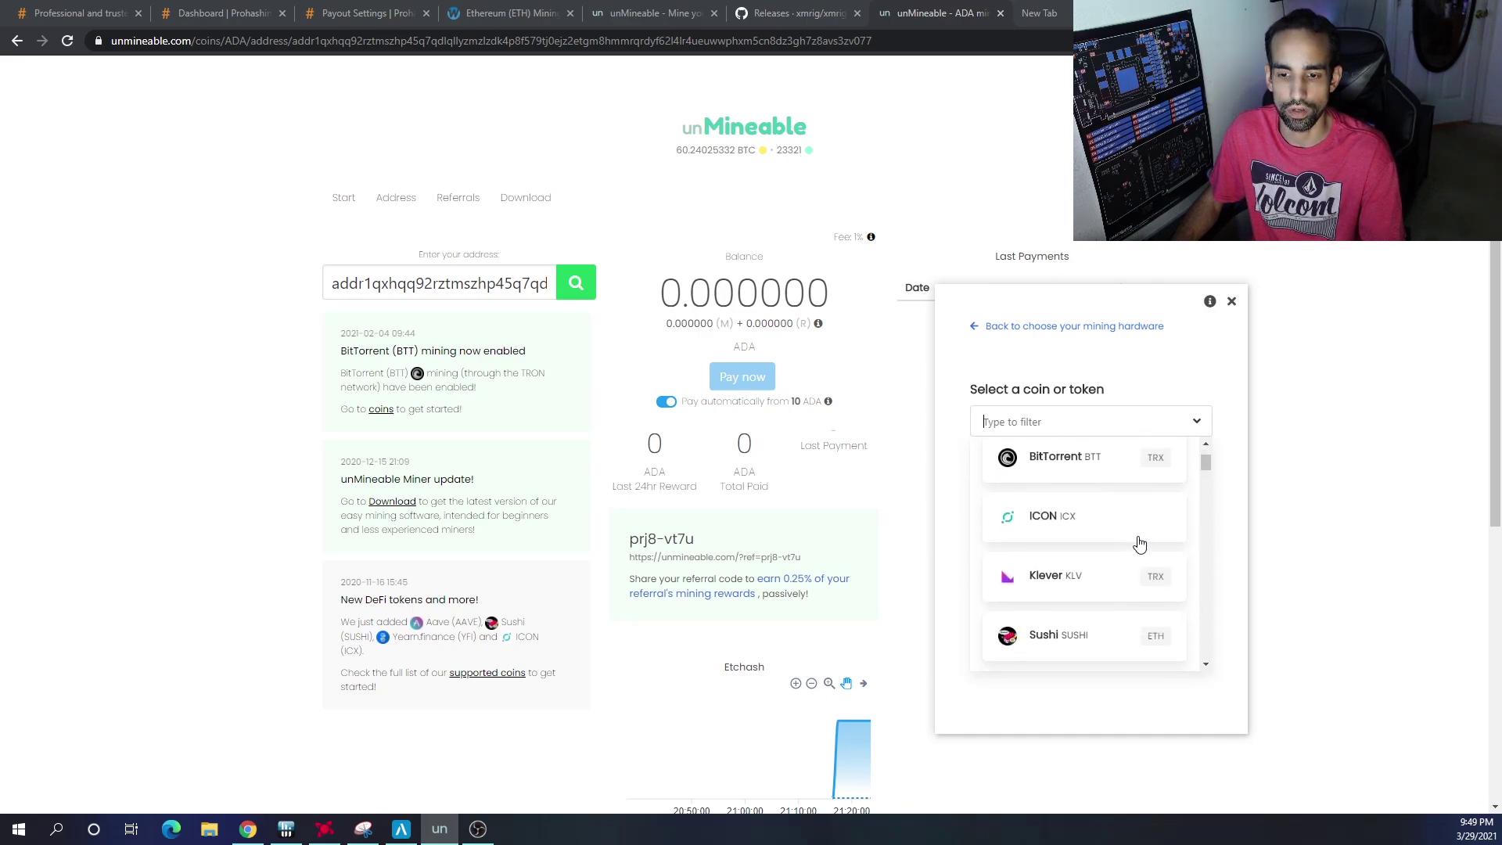
{"action": "scroll", "coordinate": [1111, 560], "scroll_direction": "down", "scroll_amount": 4}
{"action": "left_click", "coordinate": [1077, 584]}
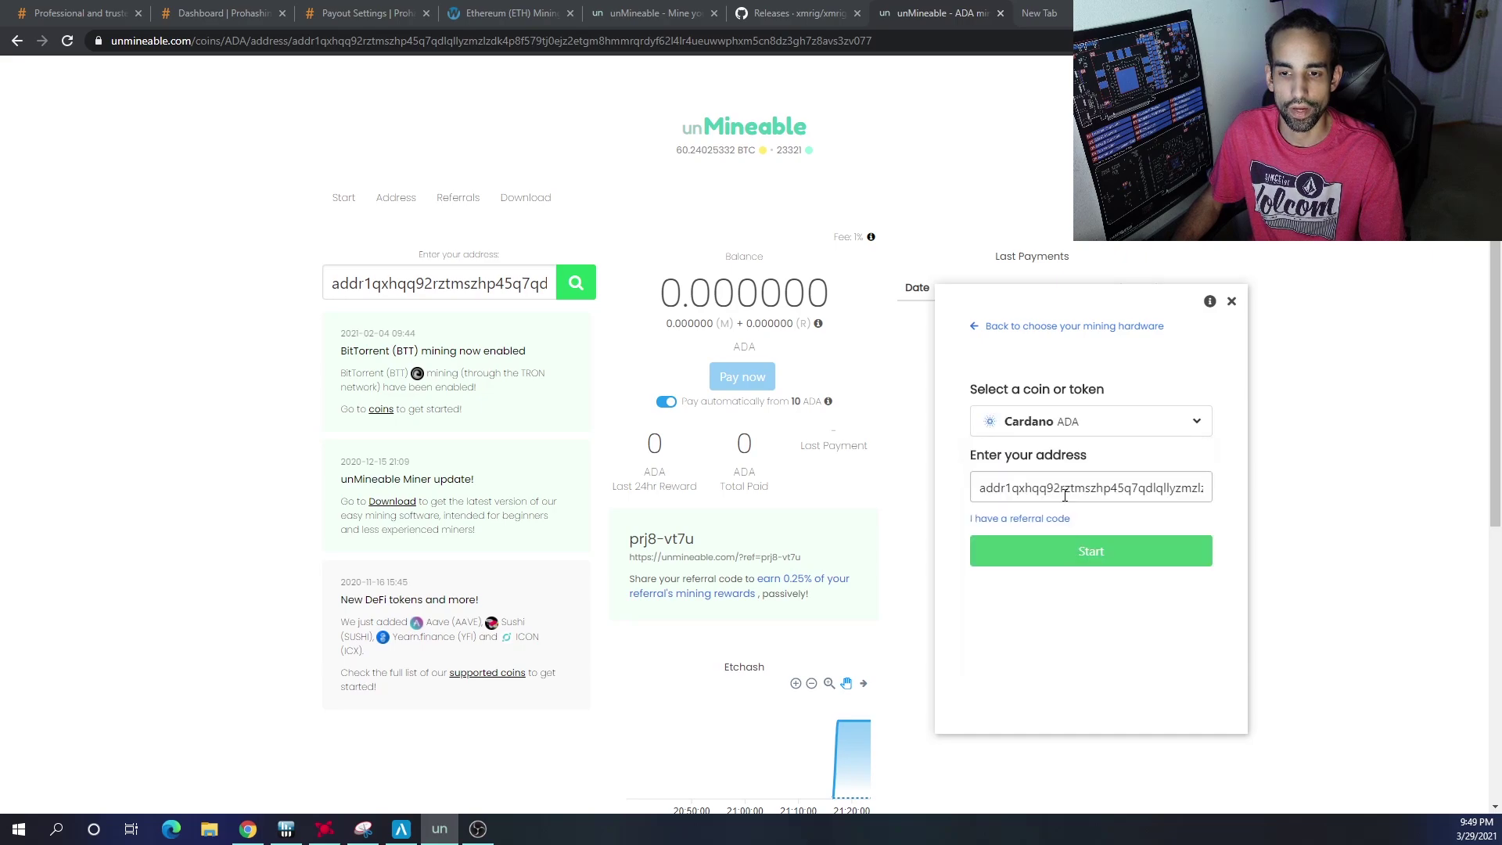
{"action": "left_click", "coordinate": [1074, 420]}
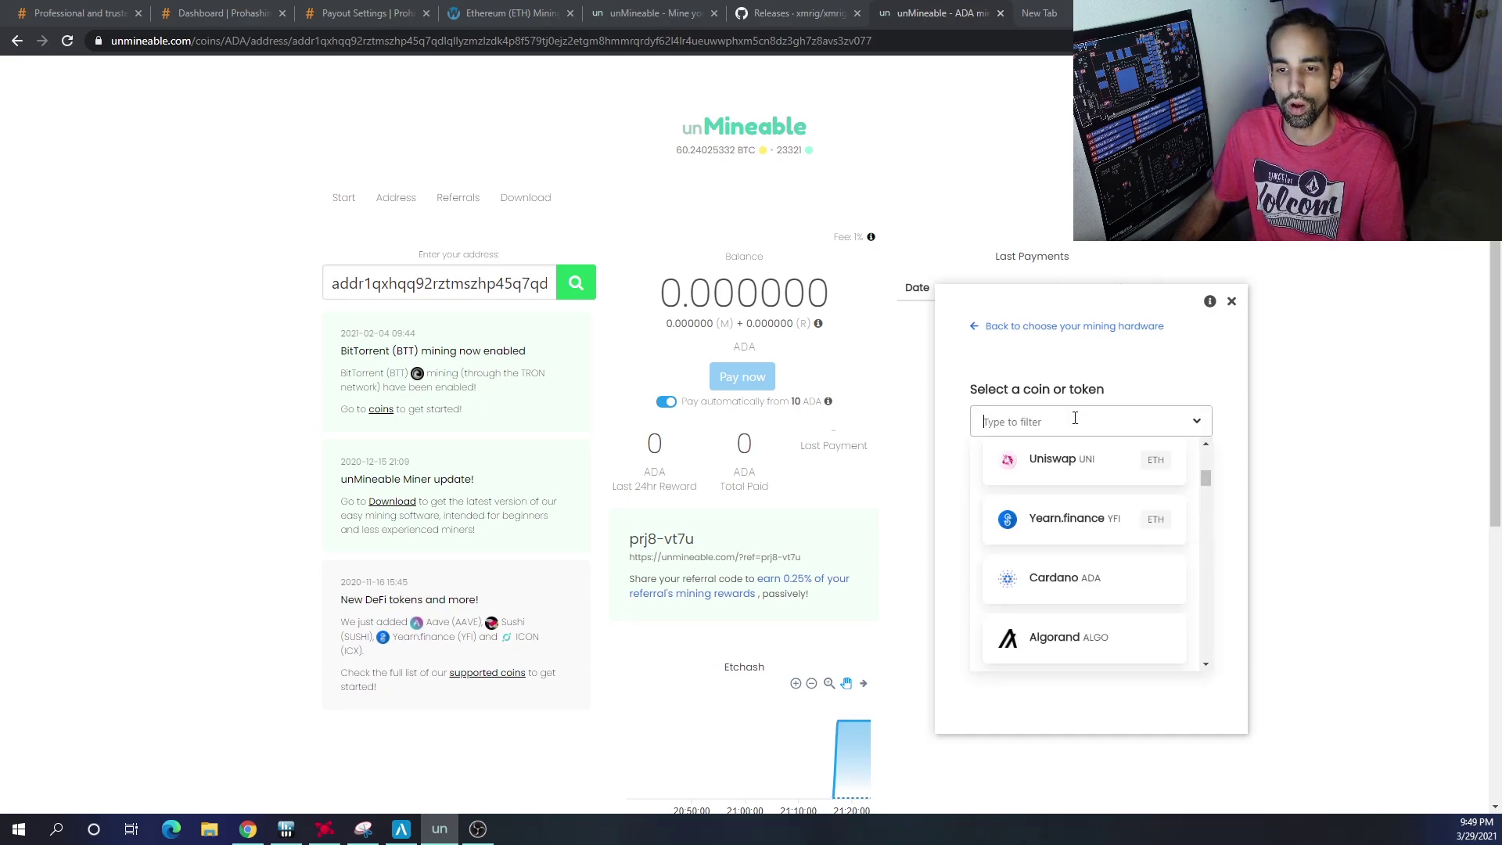
{"action": "left_click", "coordinate": [1105, 426]}
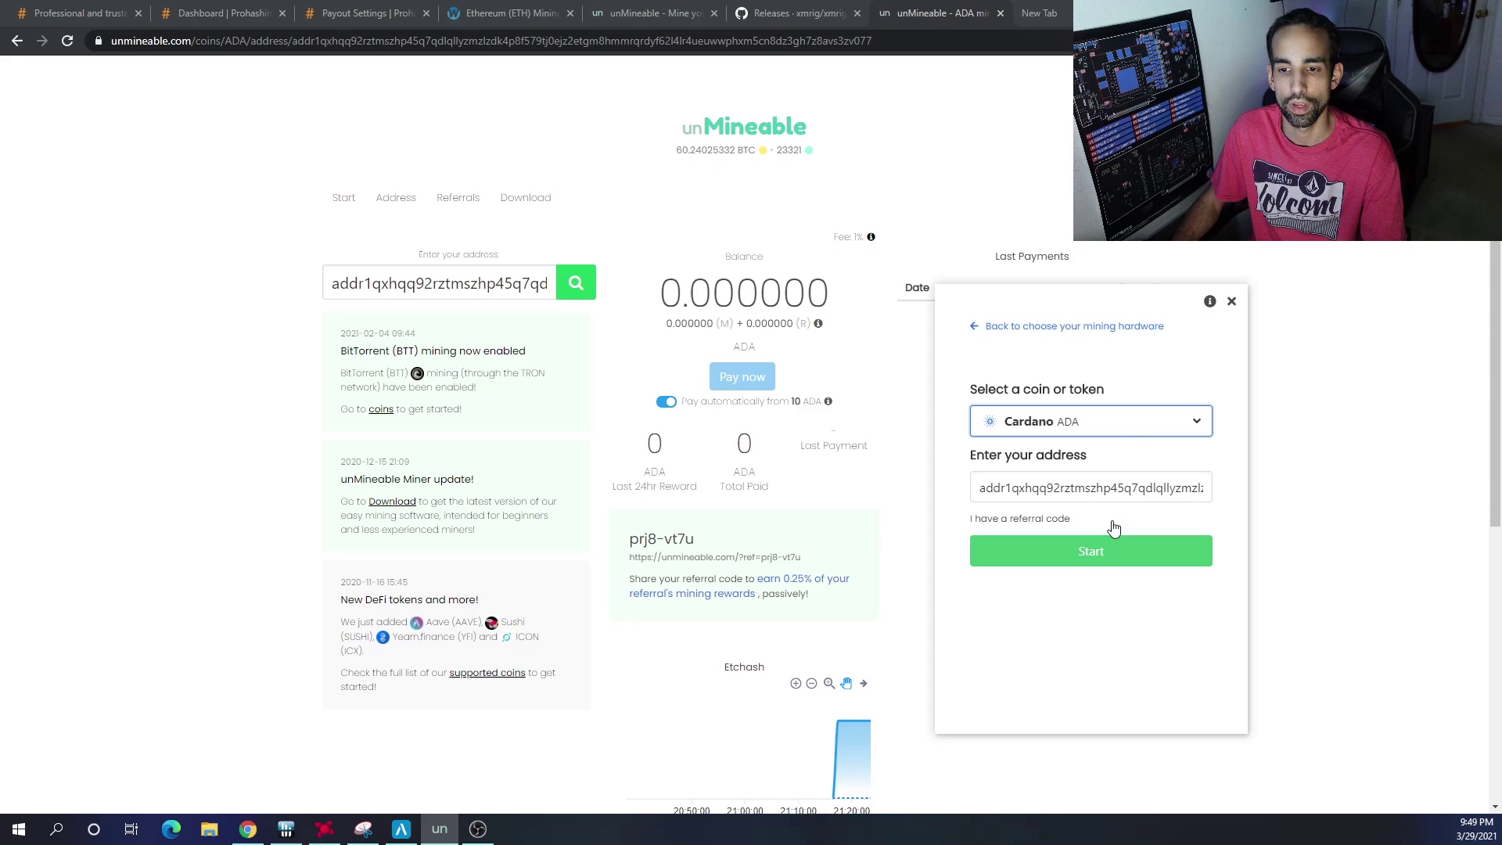
Briefly try Uniswap, switch back to Cardano ADA, and start mining to the wallet address.
{"action": "left_click", "coordinate": [1067, 491]}
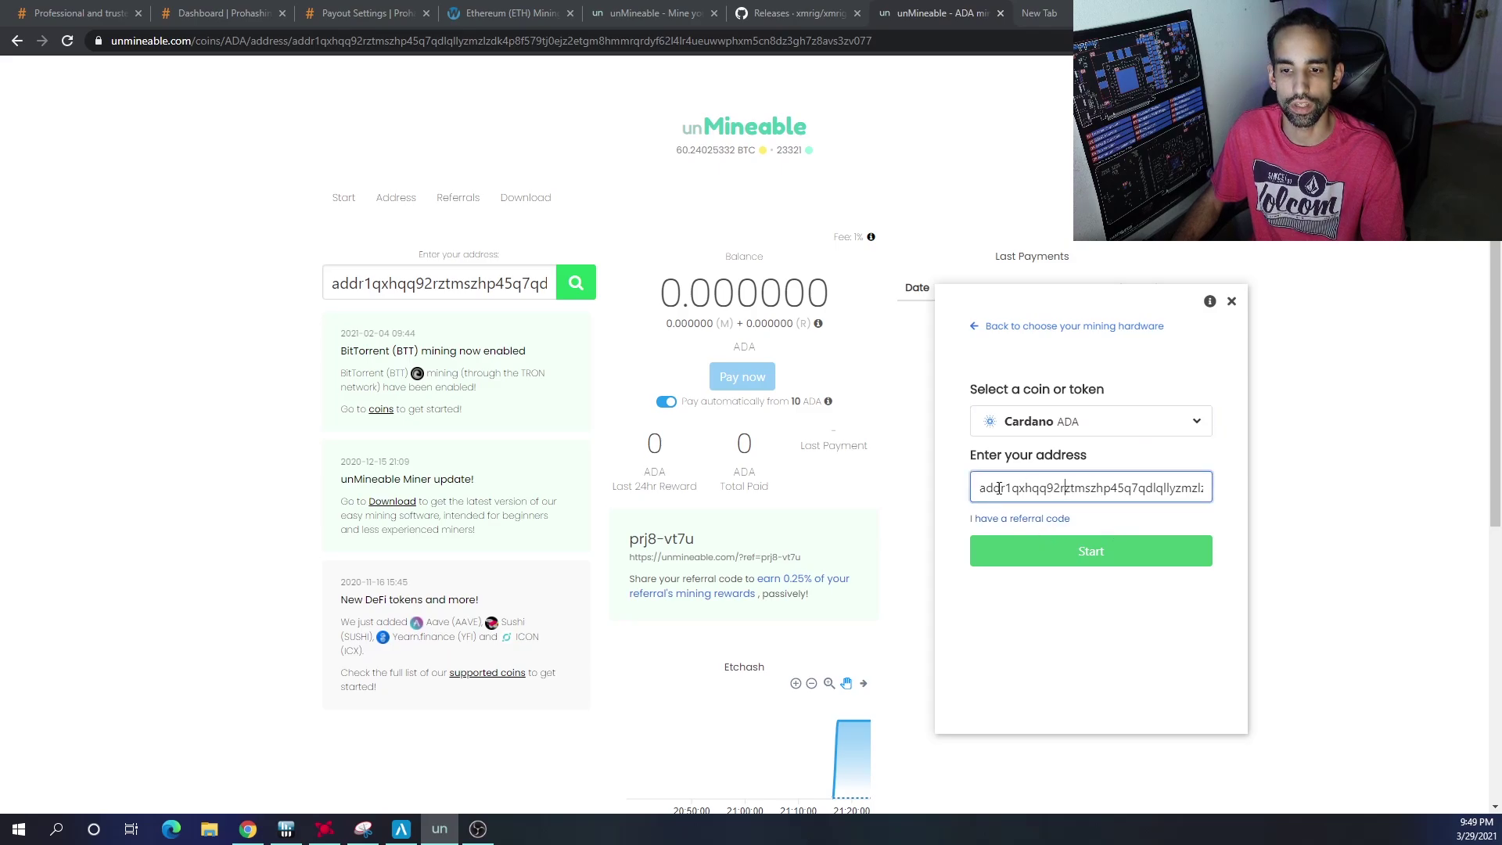
{"action": "left_click", "coordinate": [1046, 424]}
{"action": "left_click", "coordinate": [1048, 474]}
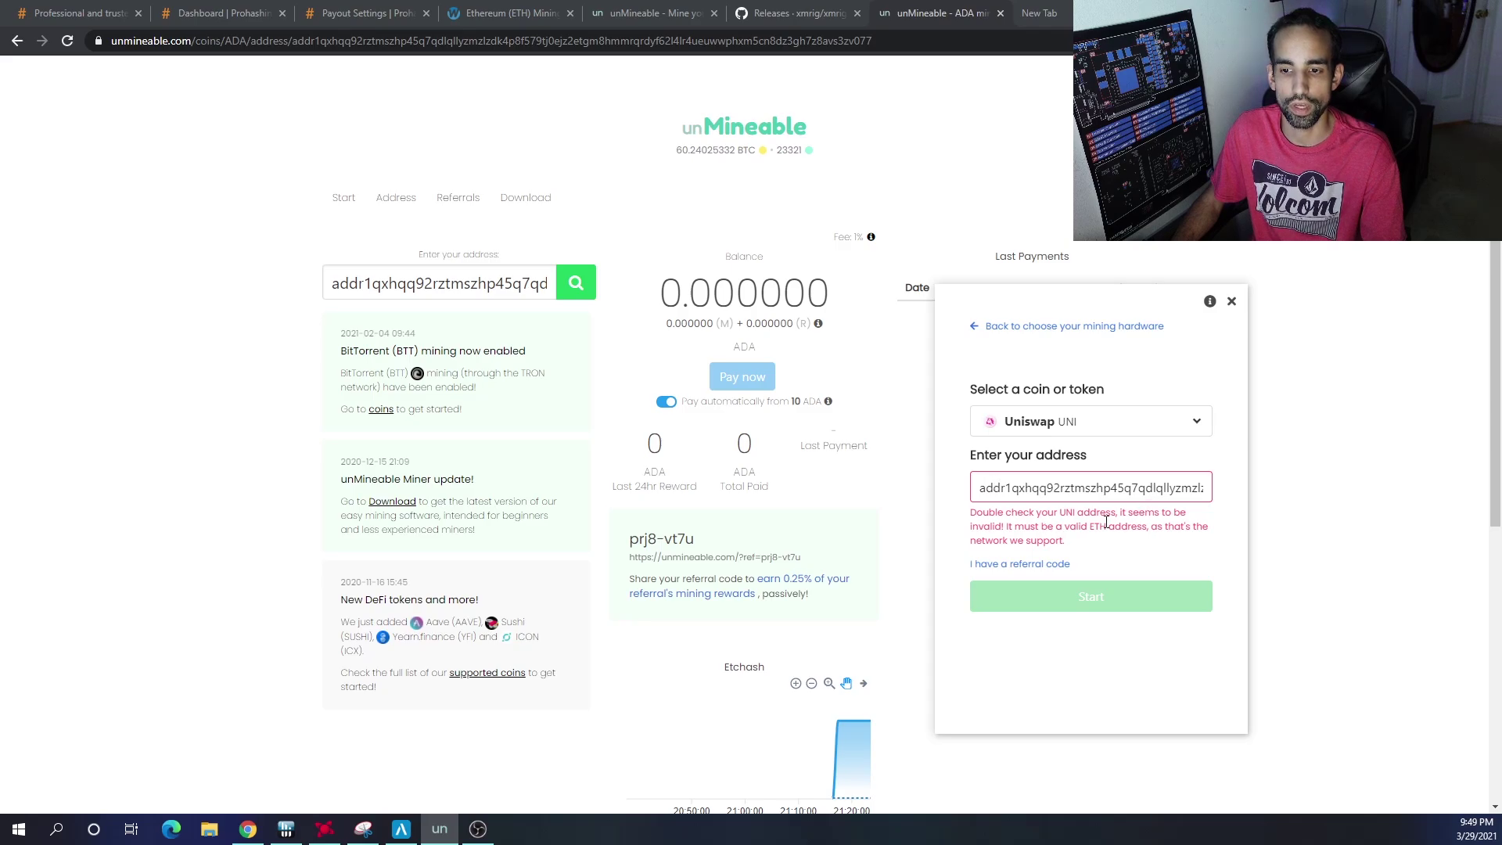
{"action": "left_click", "coordinate": [1091, 438]}
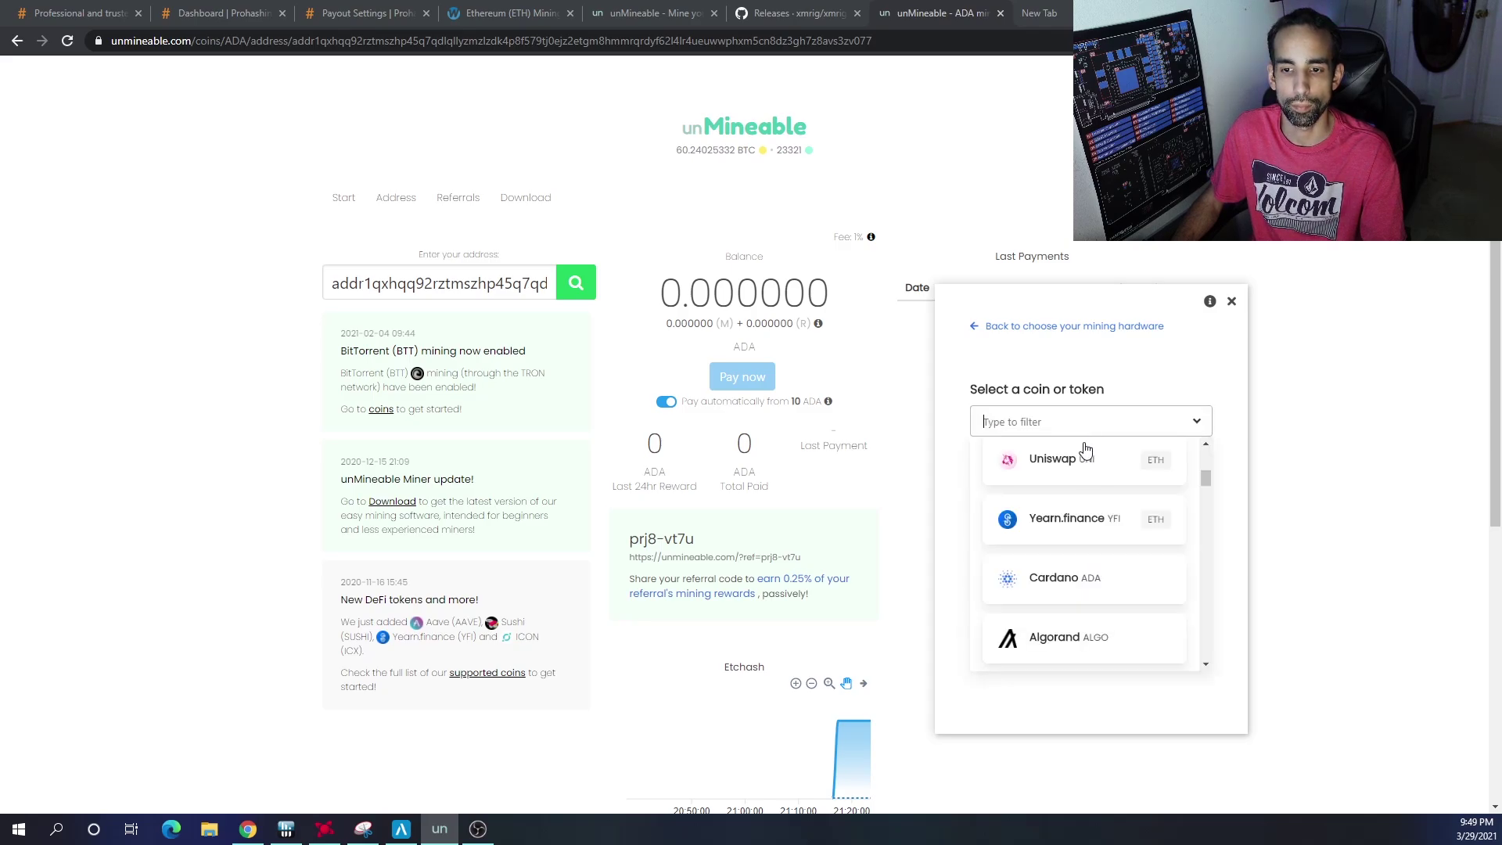
{"action": "left_click", "coordinate": [1093, 593]}
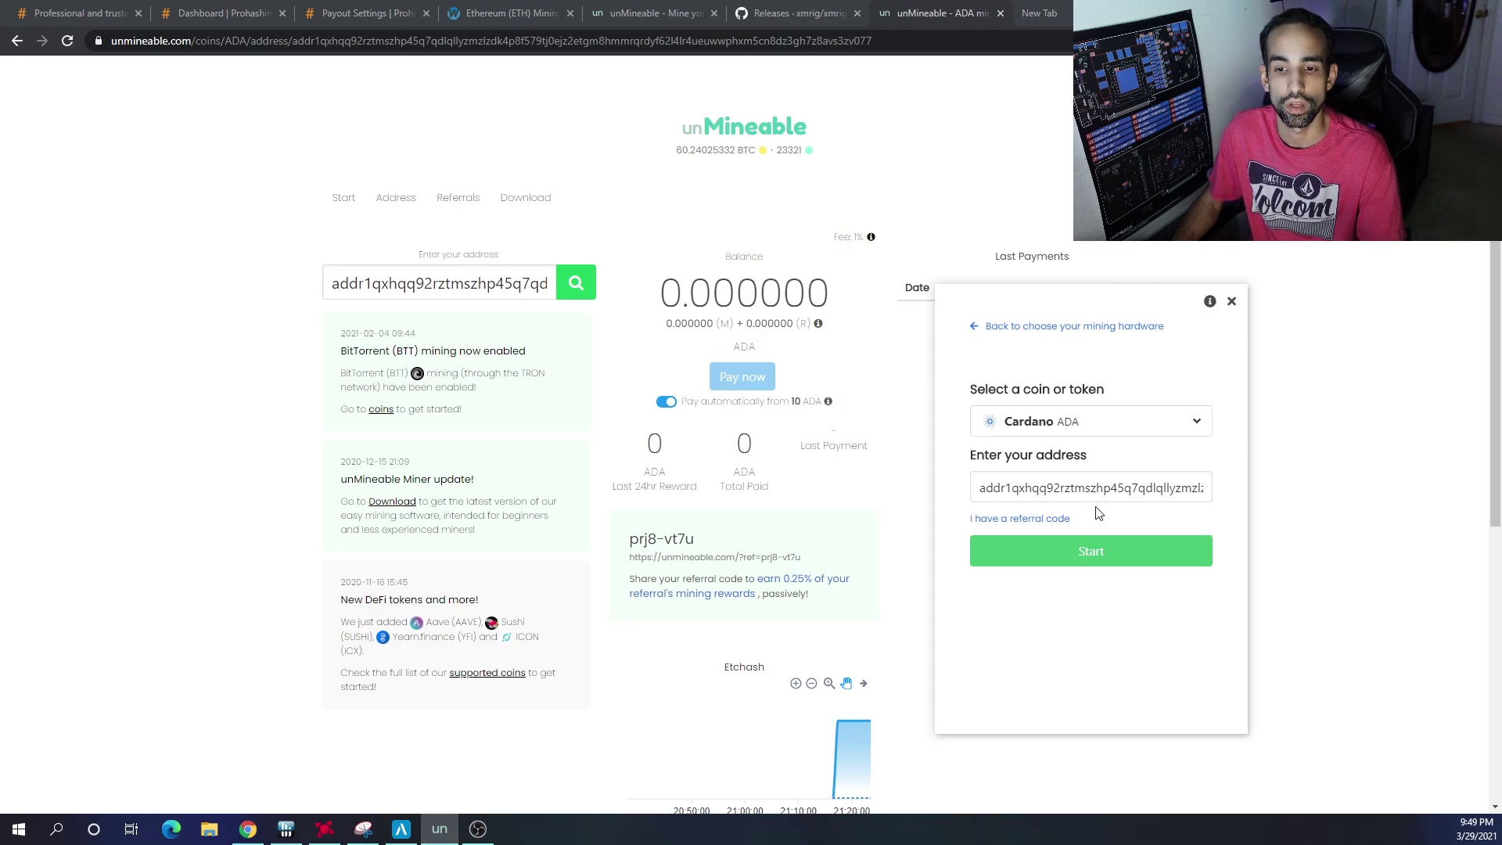
{"action": "left_click", "coordinate": [1103, 541]}
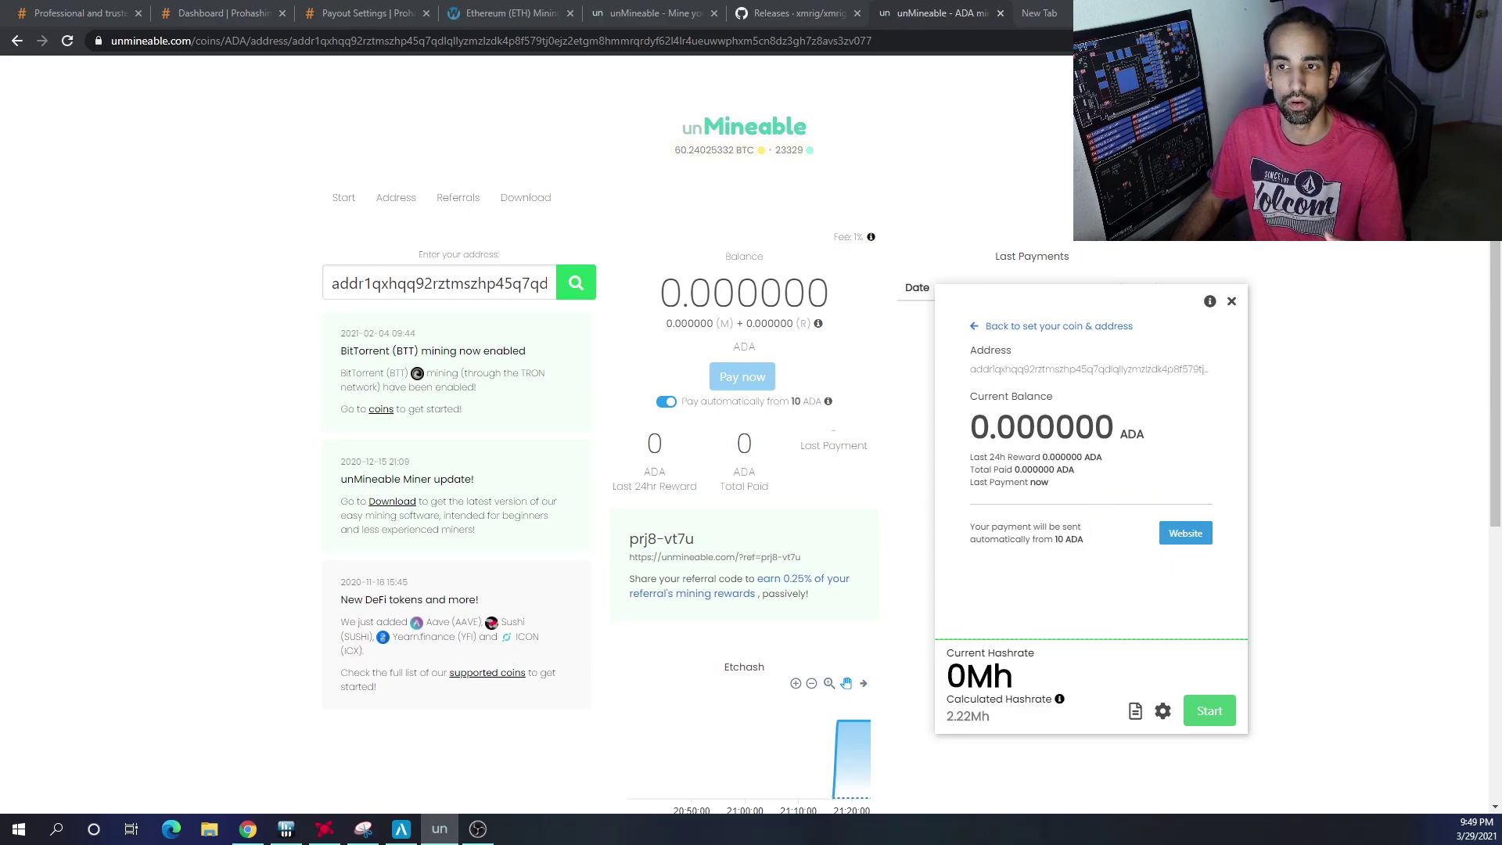
Open the ADA wallet's web page from the miner and highlight the 0.000142 ADA balance.
{"action": "left_click", "coordinate": [646, 13]}
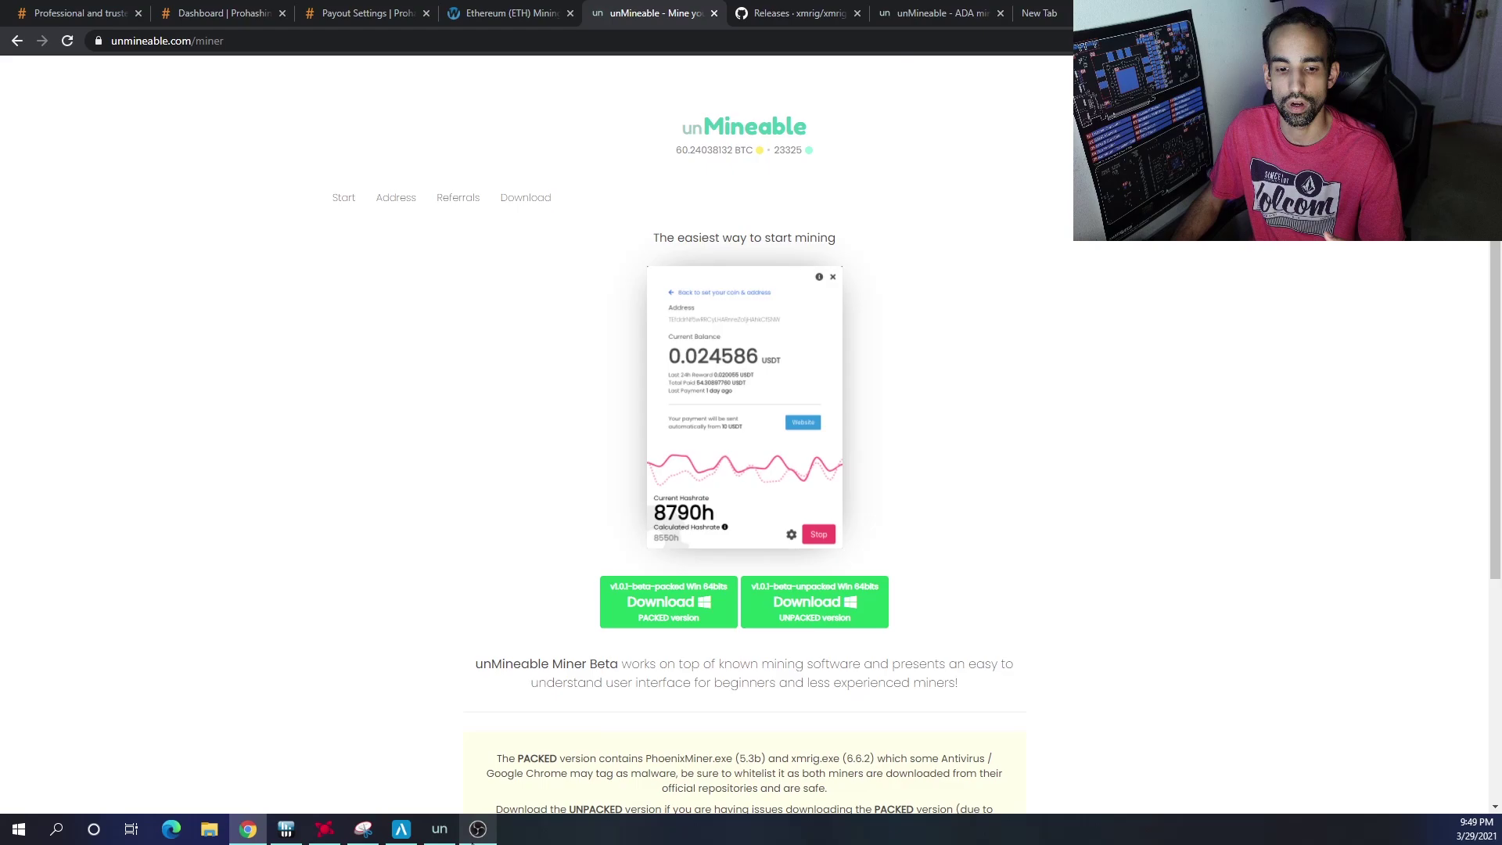
{"action": "left_click", "coordinate": [438, 828]}
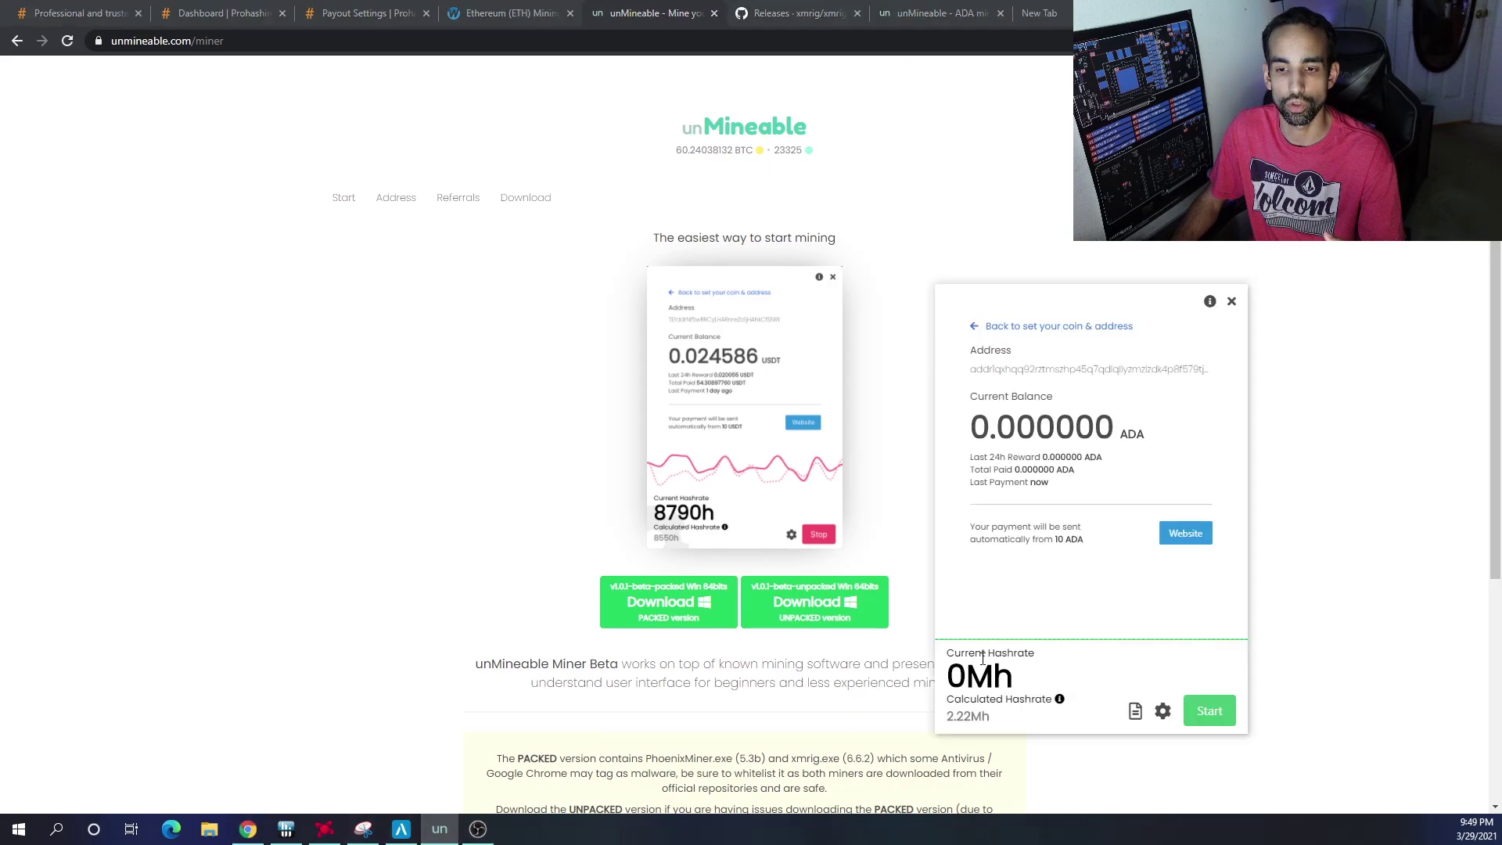
{"action": "left_click", "coordinate": [1186, 532]}
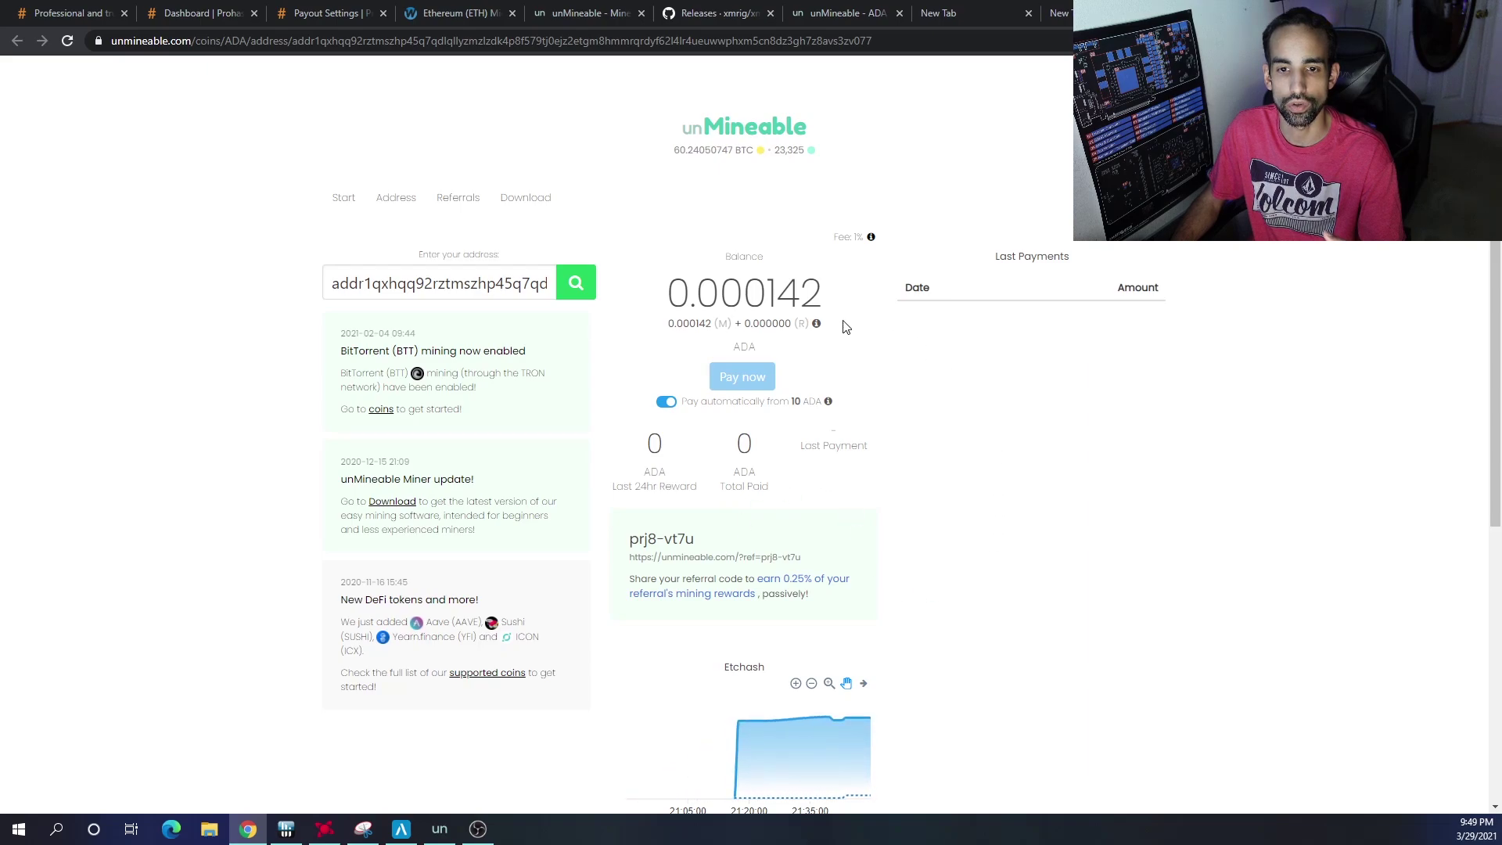
{"action": "left_click_drag", "start_coordinate": [694, 290], "coordinate": [831, 298]}
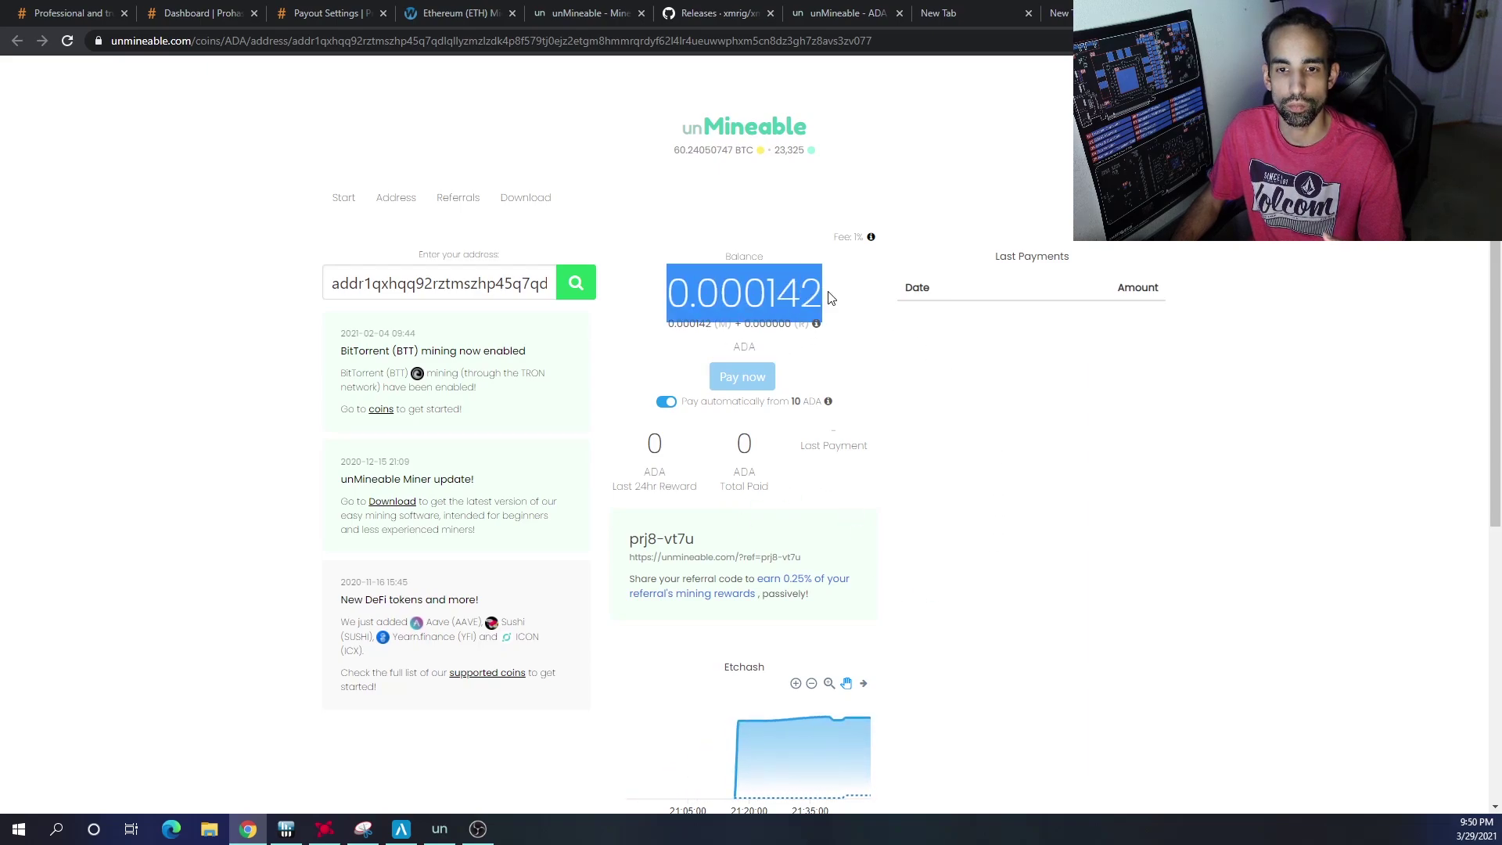
{"action": "left_click", "coordinate": [850, 345]}
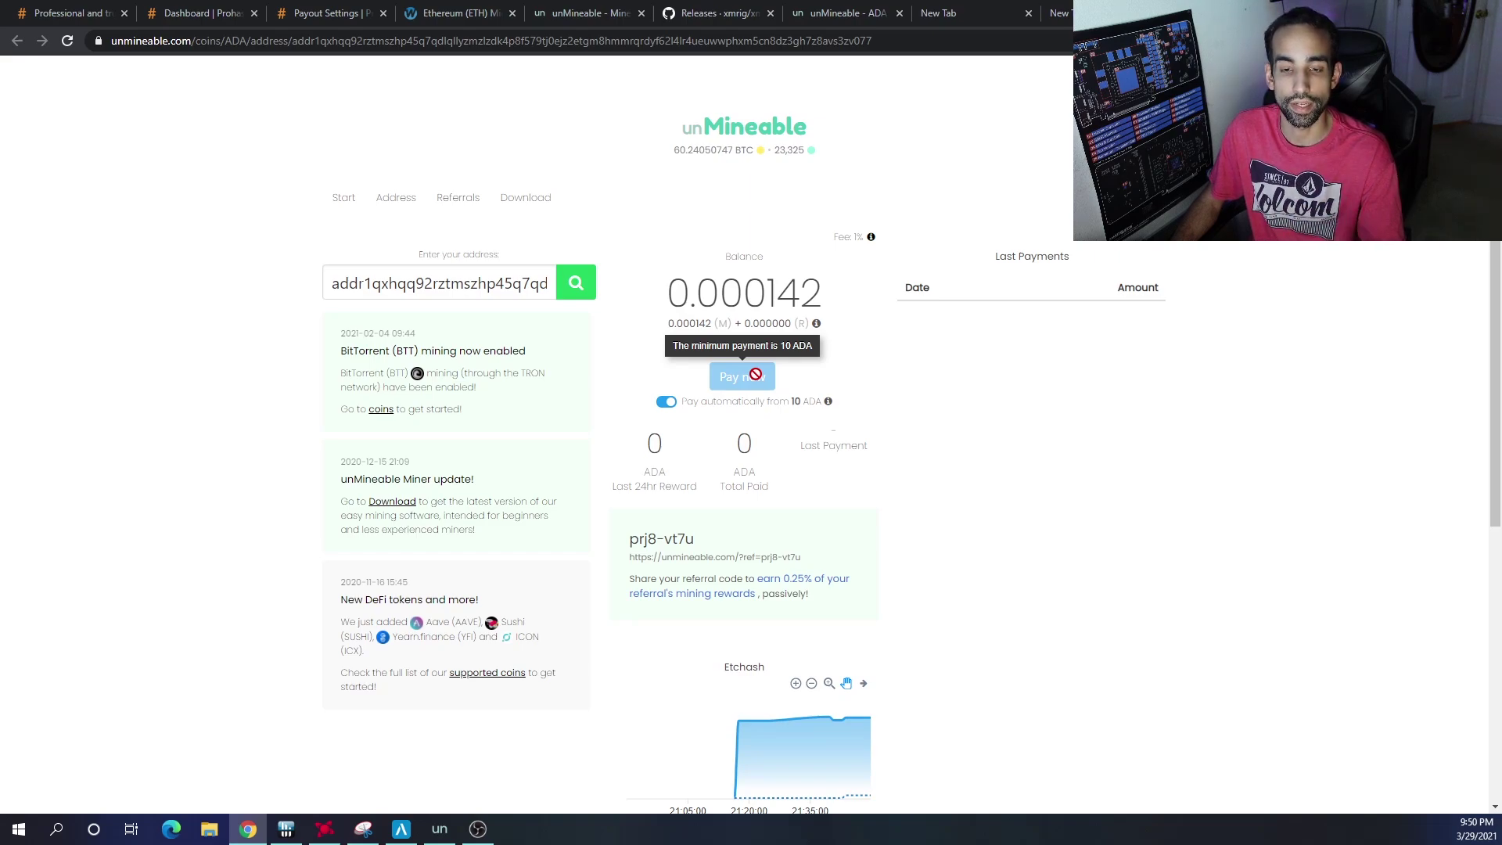
{"action": "left_click", "coordinate": [63, 14]}
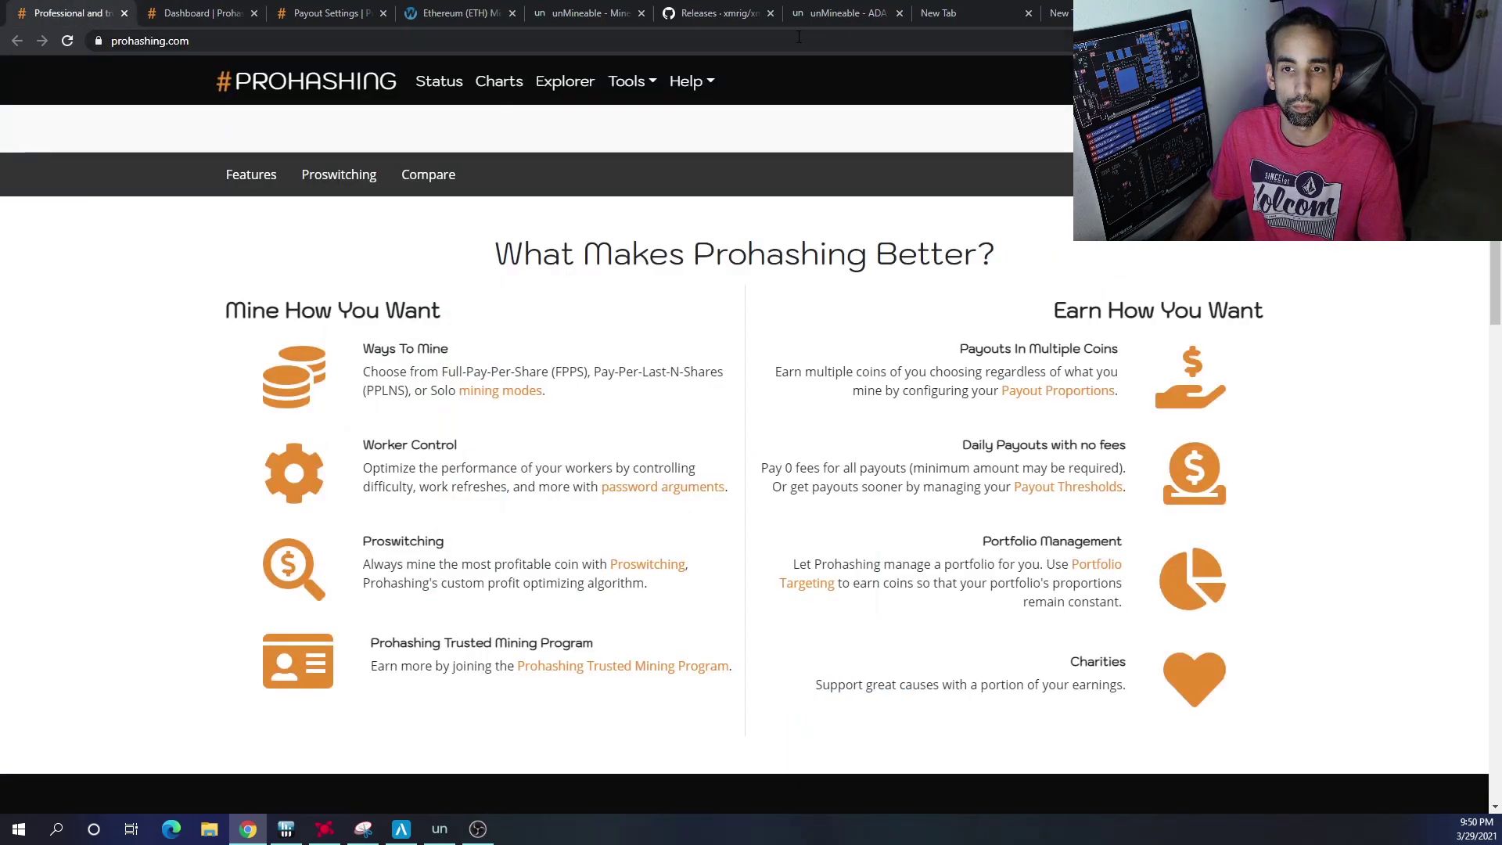
{"action": "left_click", "coordinate": [811, 9]}
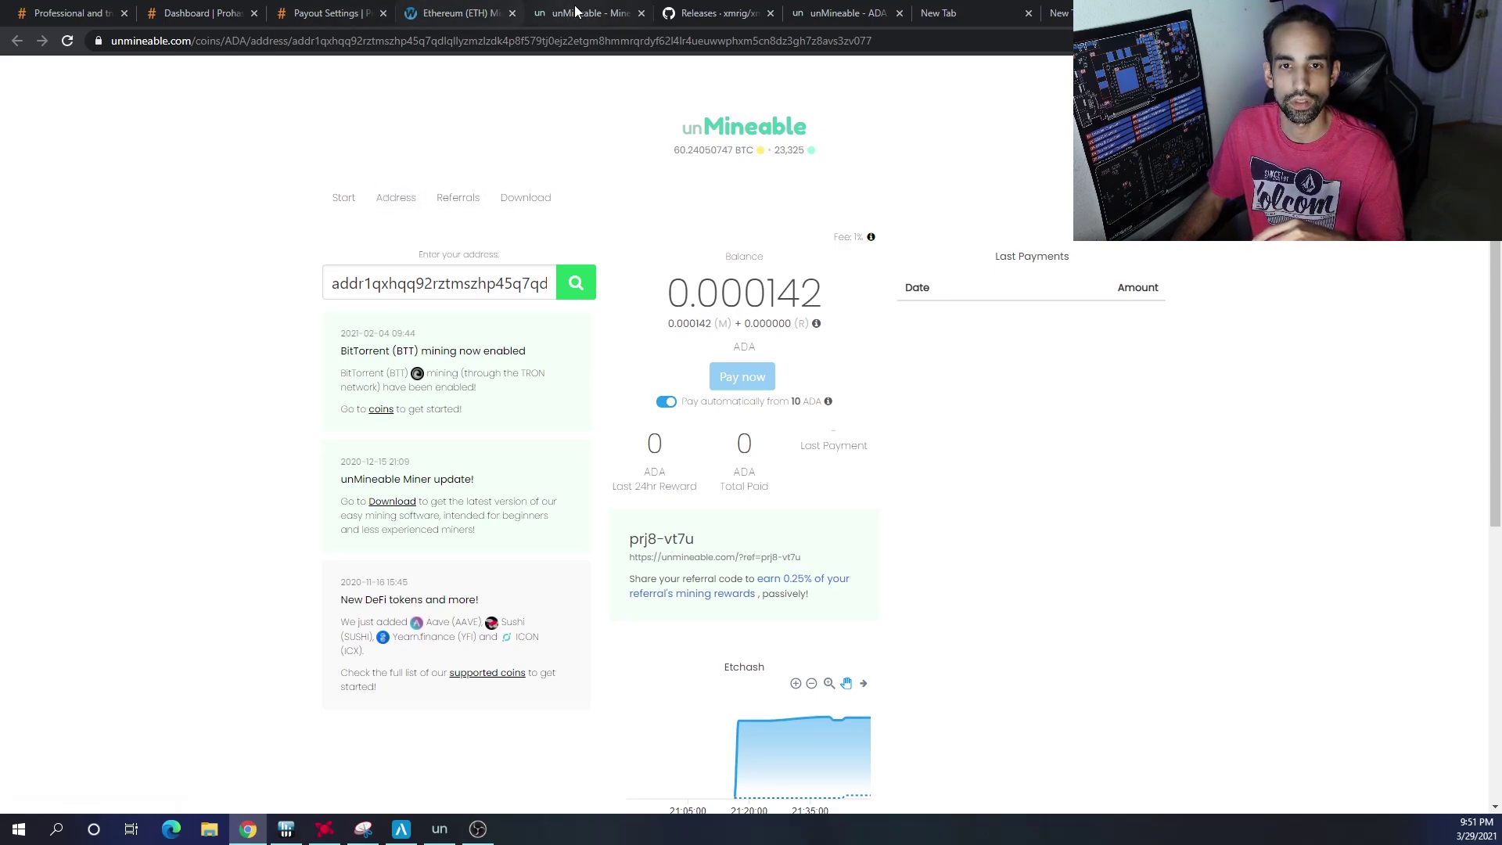
Review Bitcoin's payout thresholds in ProHashing: 0.00100000 BTC minimum and $500.00 fee-free.
{"action": "left_click", "coordinate": [195, 13]}
{"action": "left_click", "coordinate": [307, 8]}
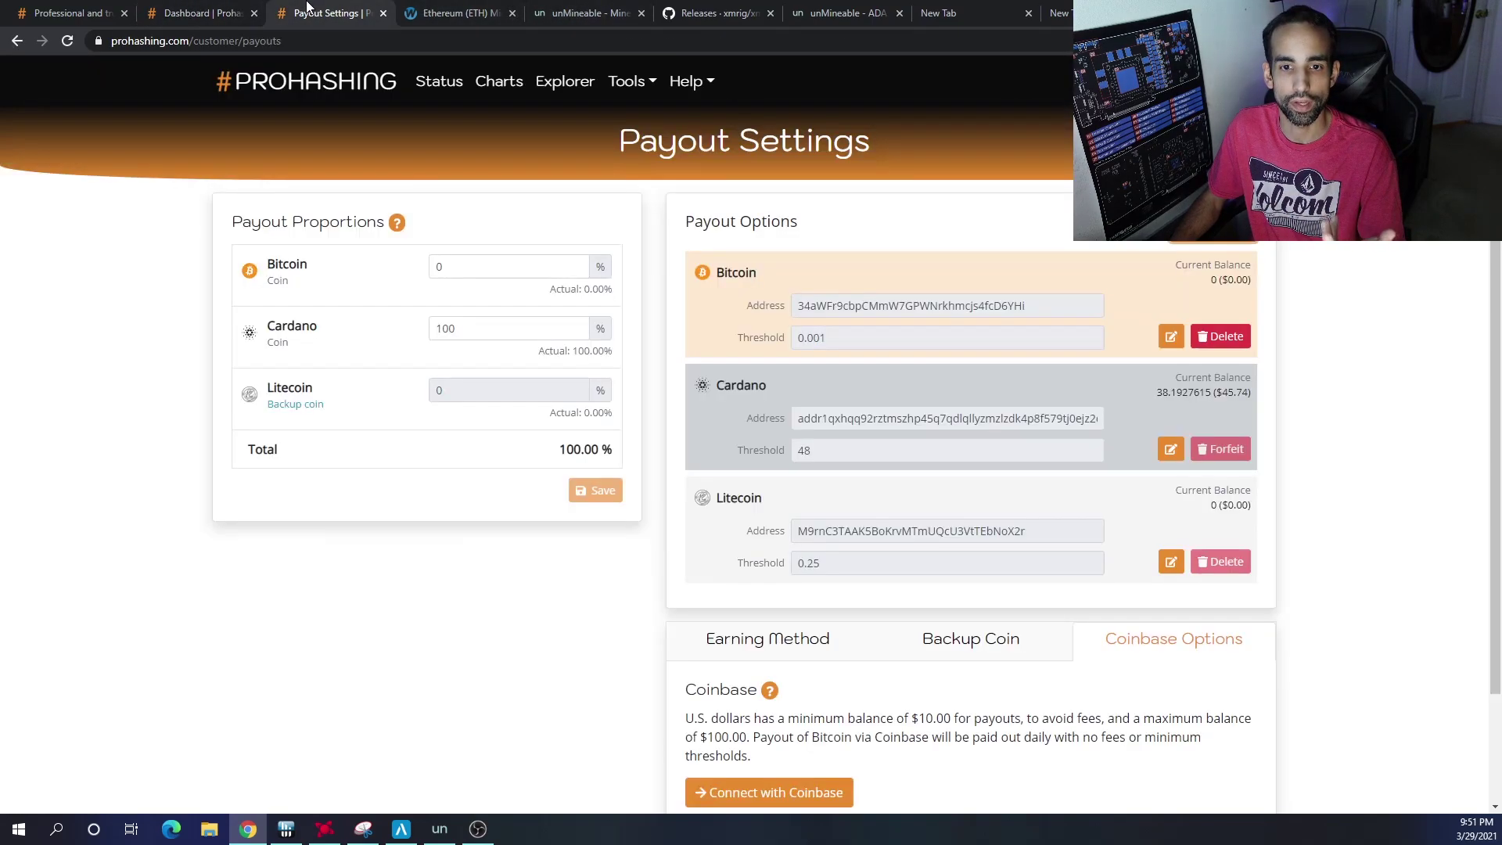
{"action": "left_click", "coordinate": [1171, 336]}
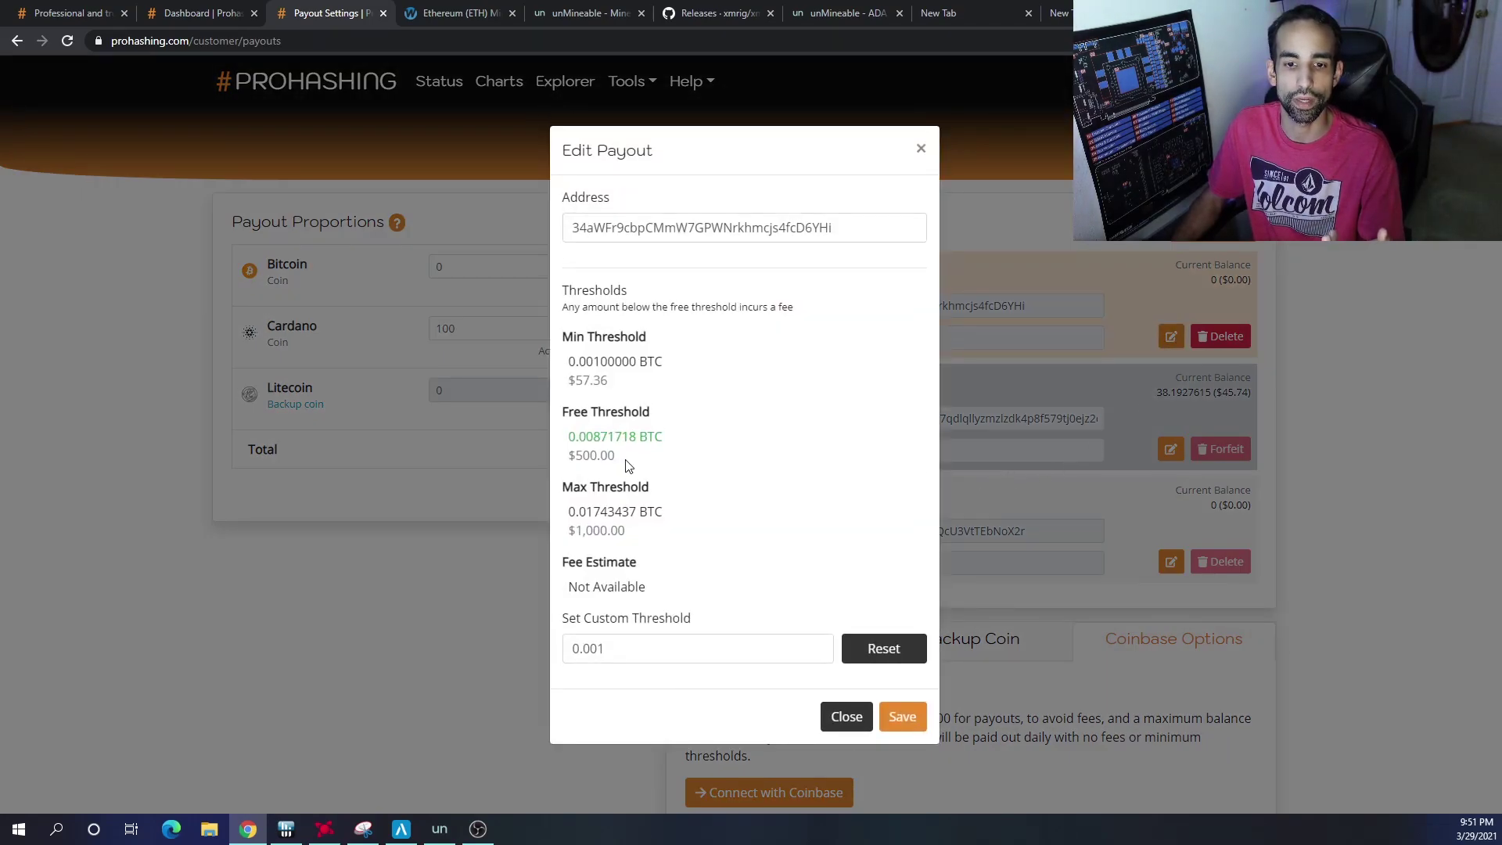
{"action": "left_click_drag", "start_coordinate": [629, 465], "coordinate": [567, 466]}
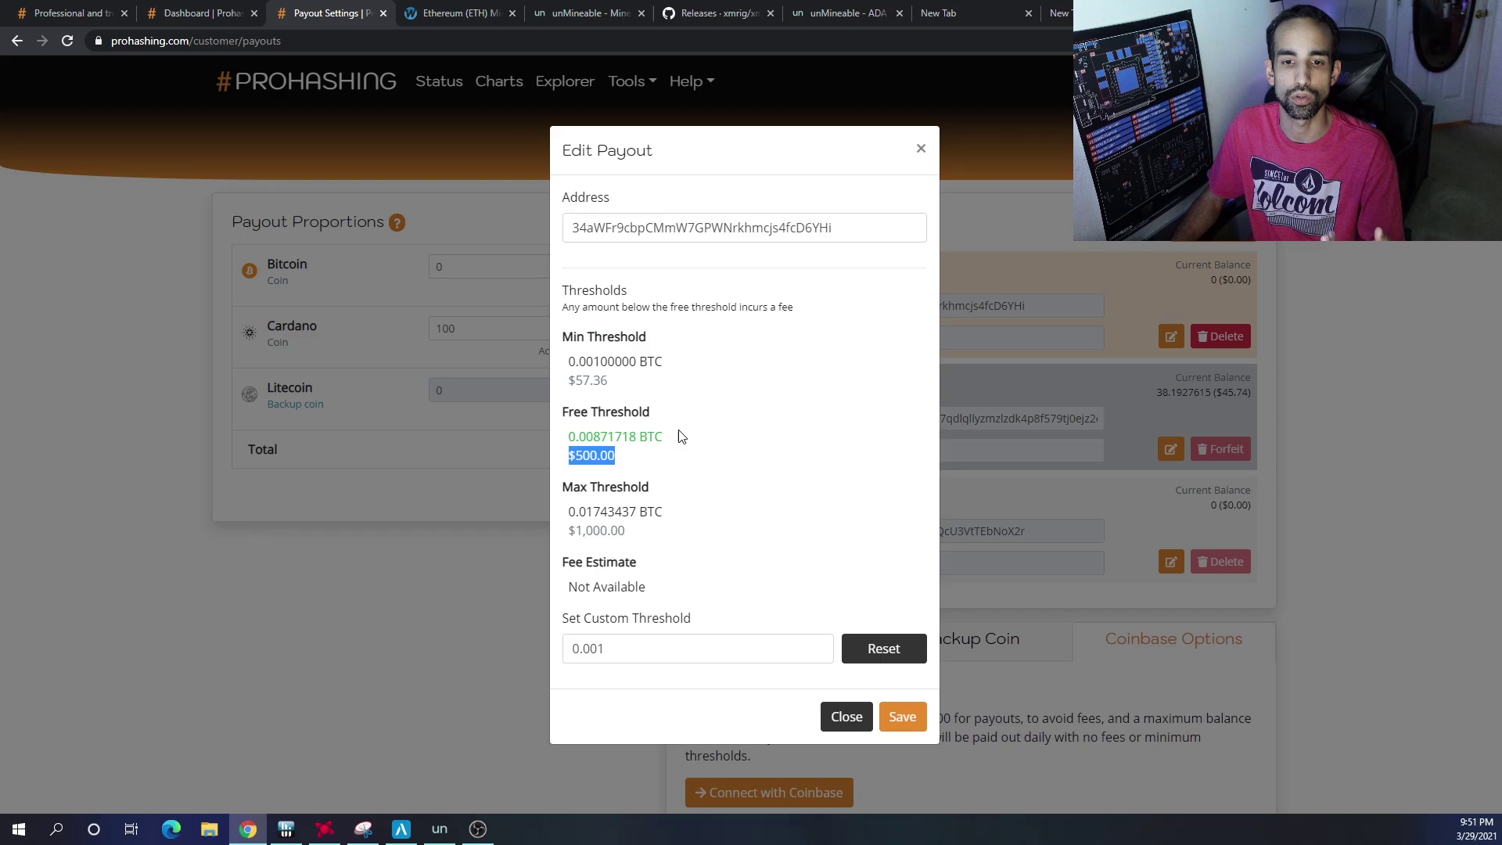
{"action": "left_click_drag", "start_coordinate": [678, 369], "coordinate": [570, 358]}
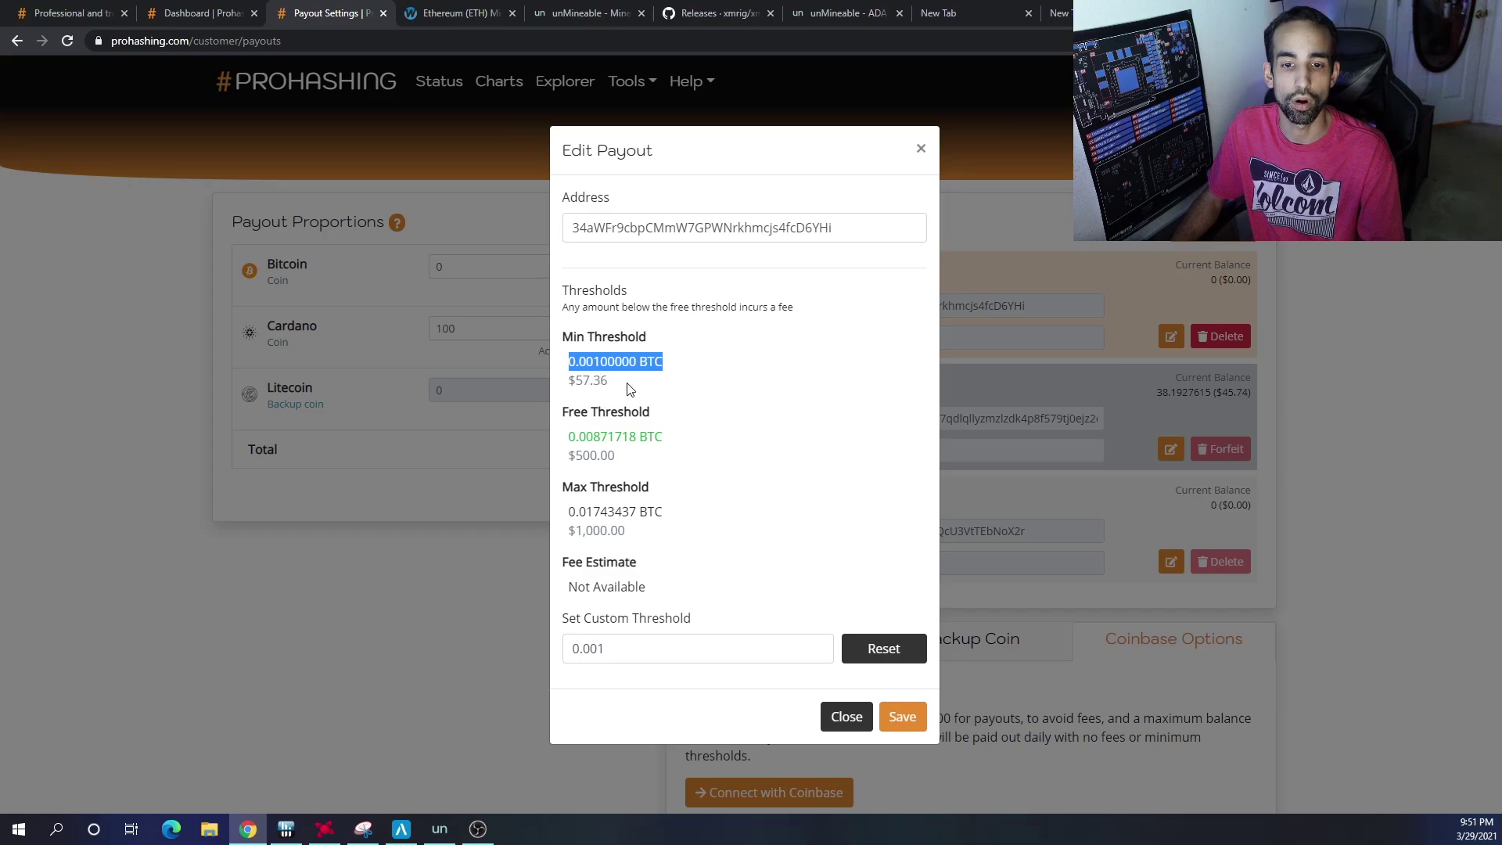
{"action": "left_click", "coordinate": [922, 148]}
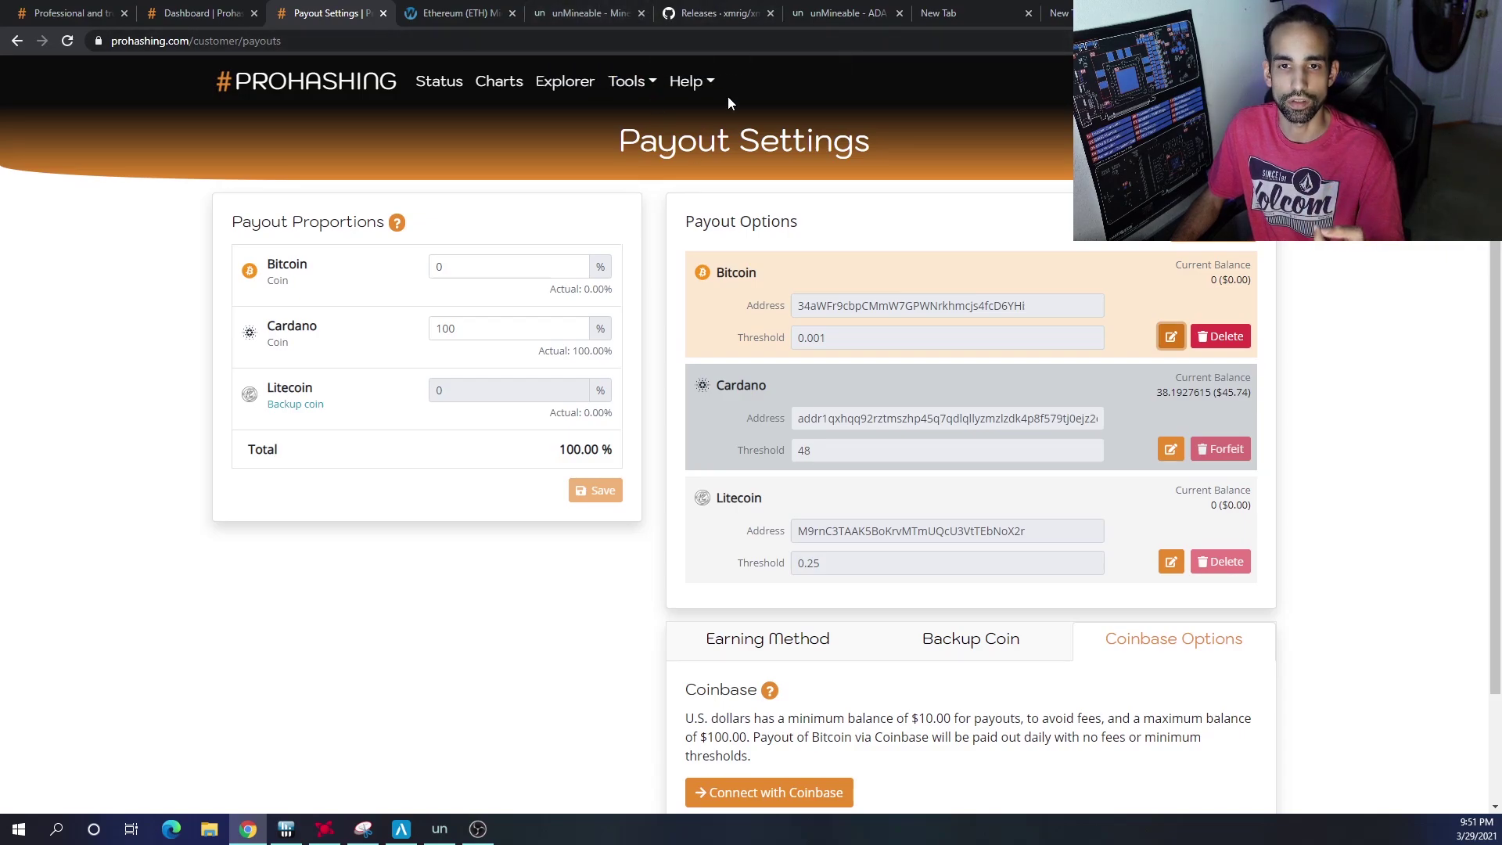
Switch back to the unMineable ADA balance page showing 0.000142 ADA.
{"action": "left_click", "coordinate": [840, 12]}
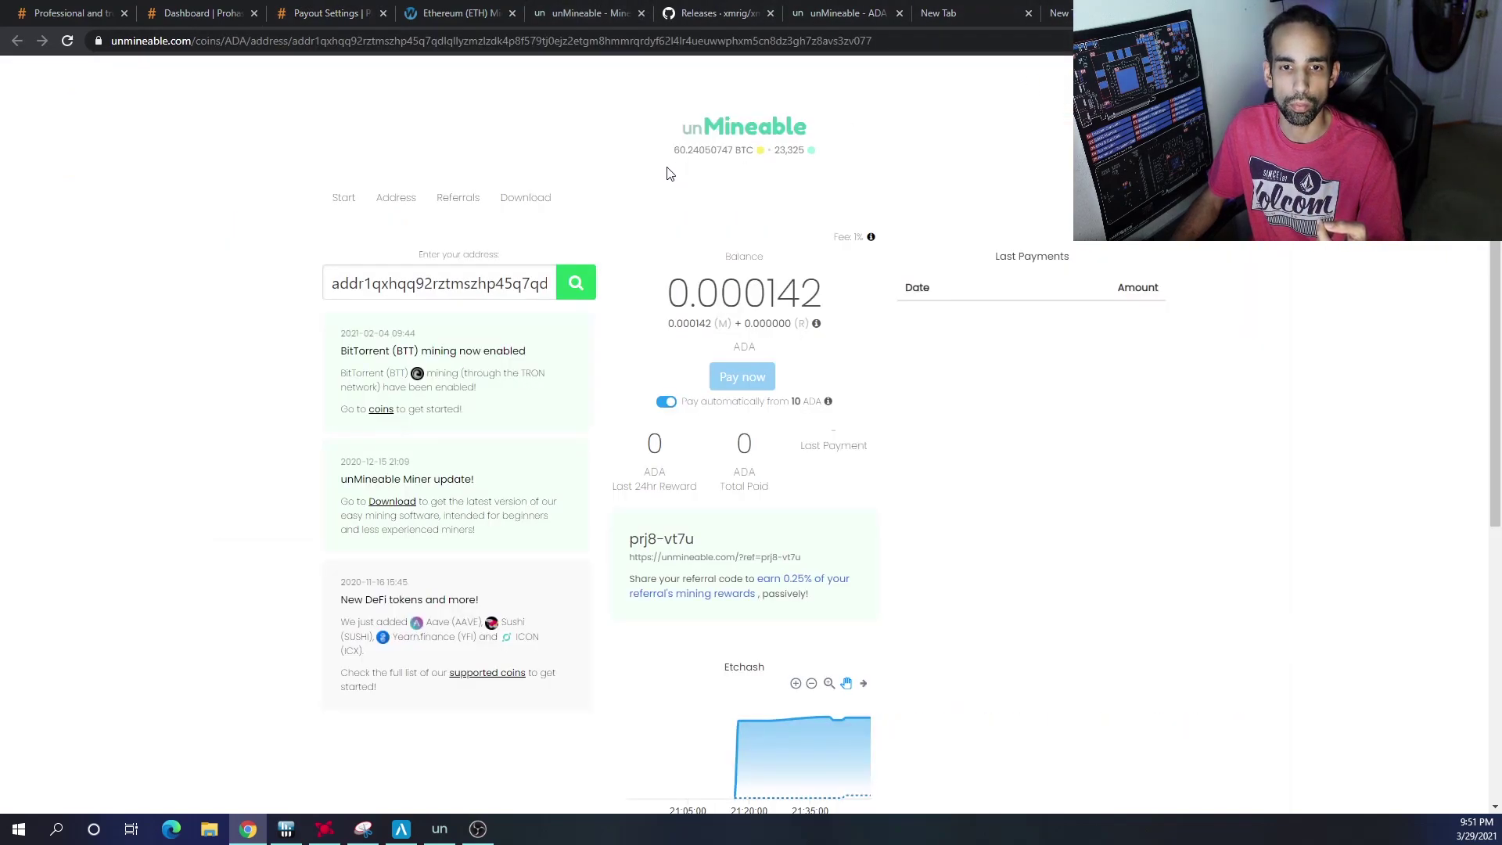